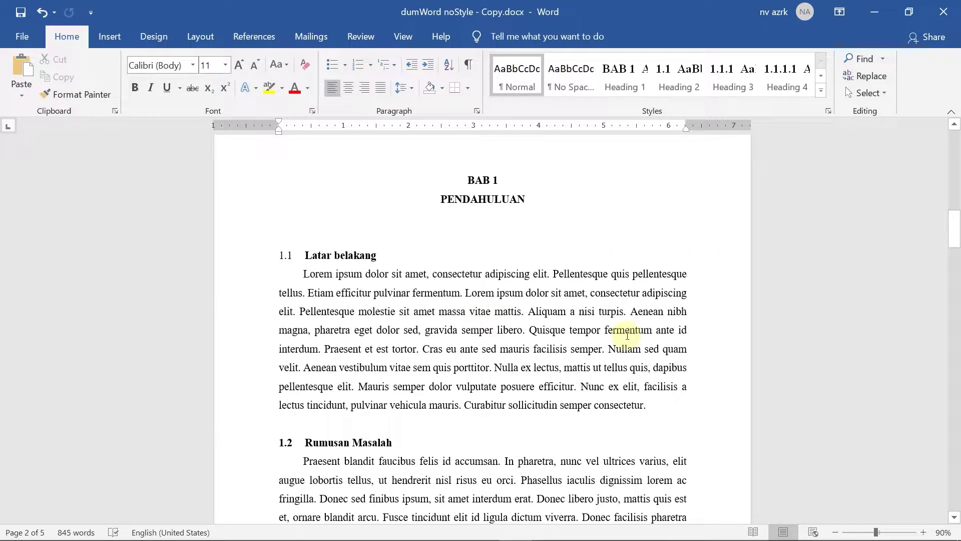
- Add an empty line after the last paragraph of section 1.2 Rumusan Masalah
scroll(629, 333, down, 3)
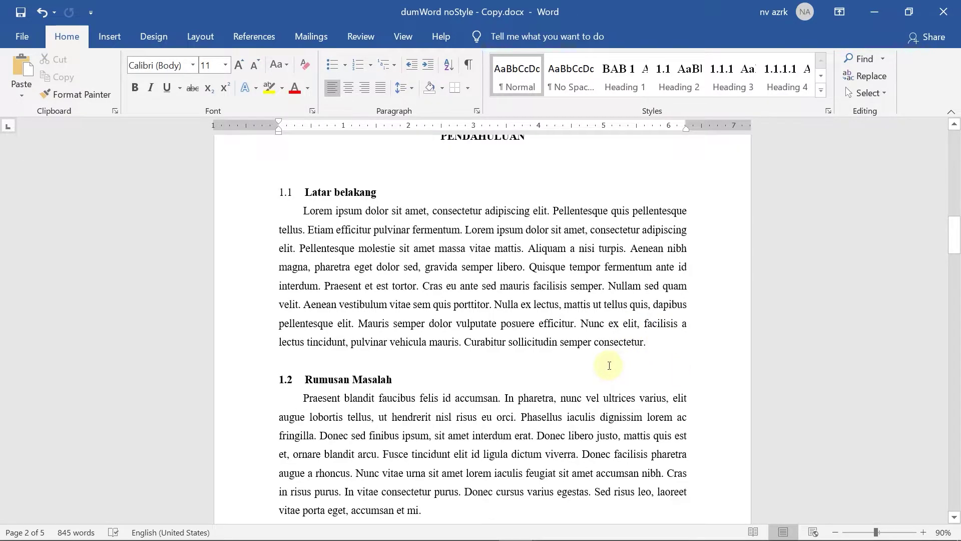
scroll(608, 366, down, 4)
scroll(608, 366, down, 2)
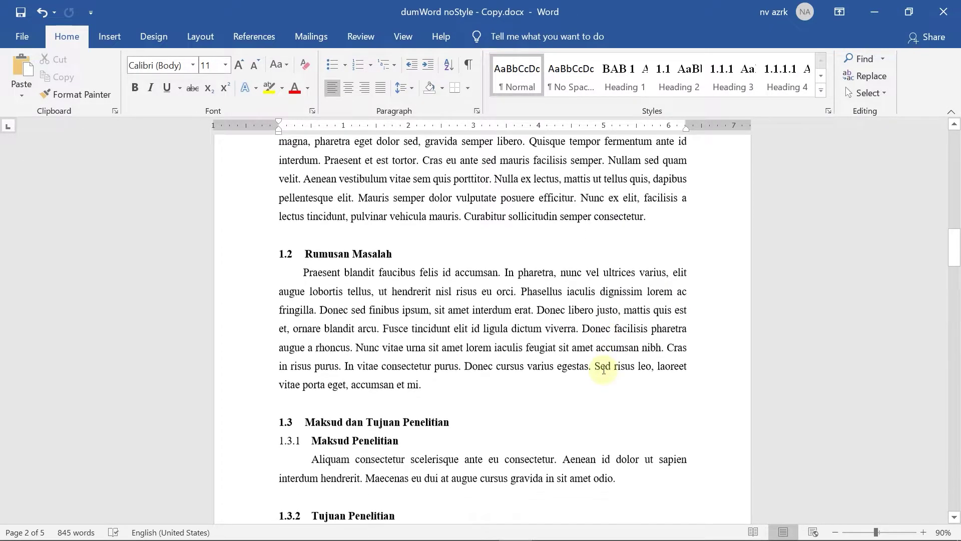
click(432, 388)
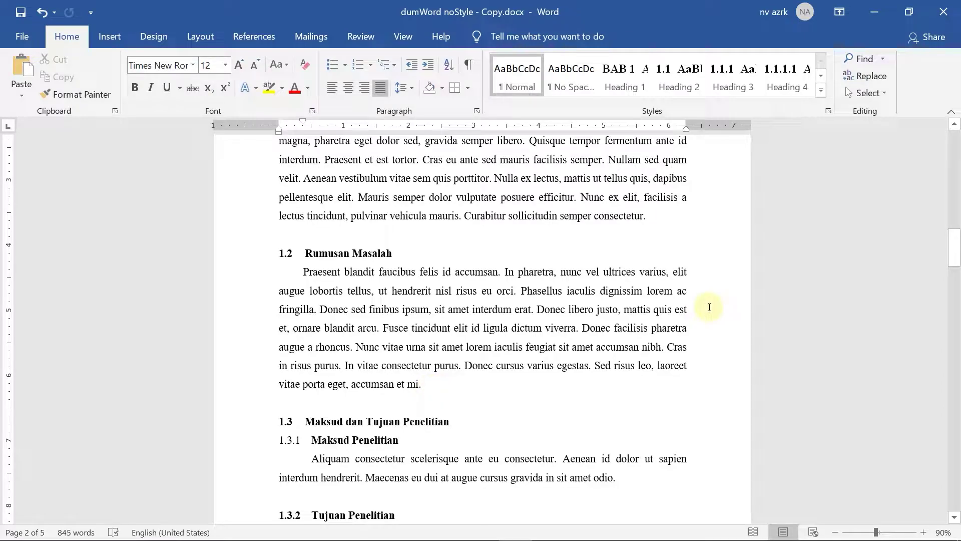
key(Return)
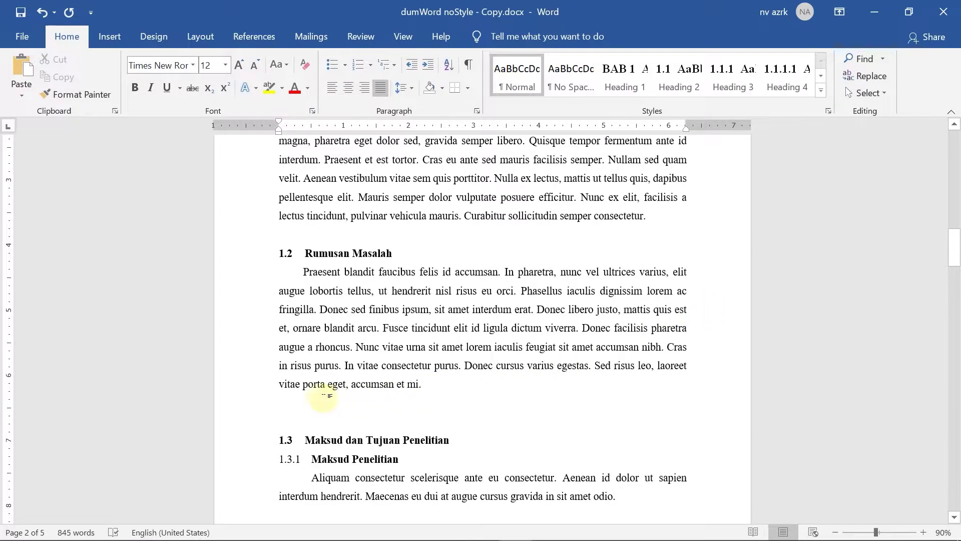
- Insert the Analytics bar chart icon with a down-left arrow on the empty line below section 1.2 and centre it
scroll(318, 396, down, 2)
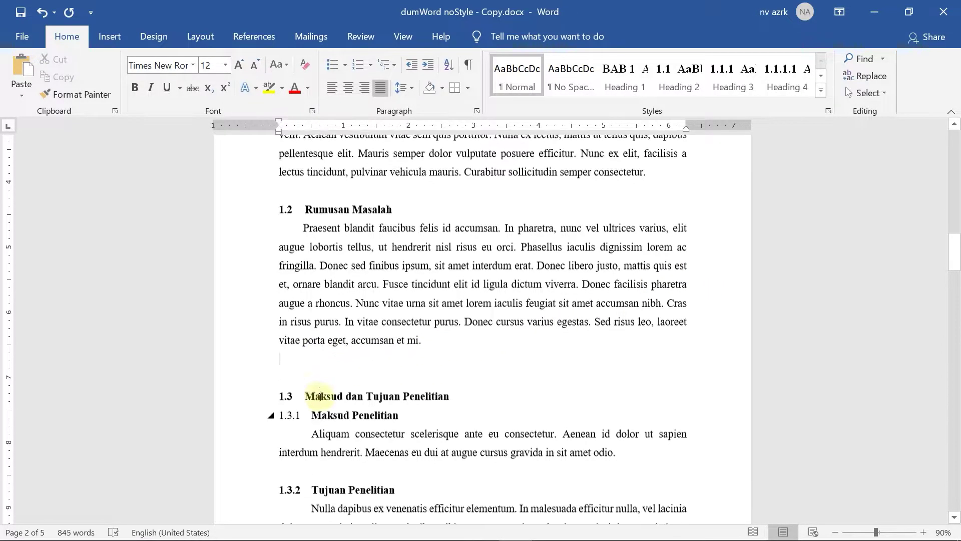
click(112, 38)
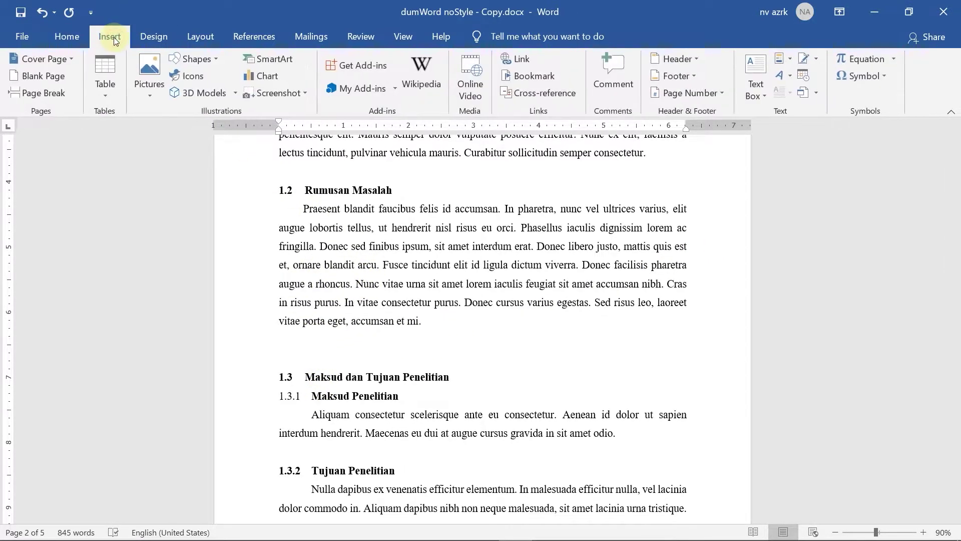
click(194, 79)
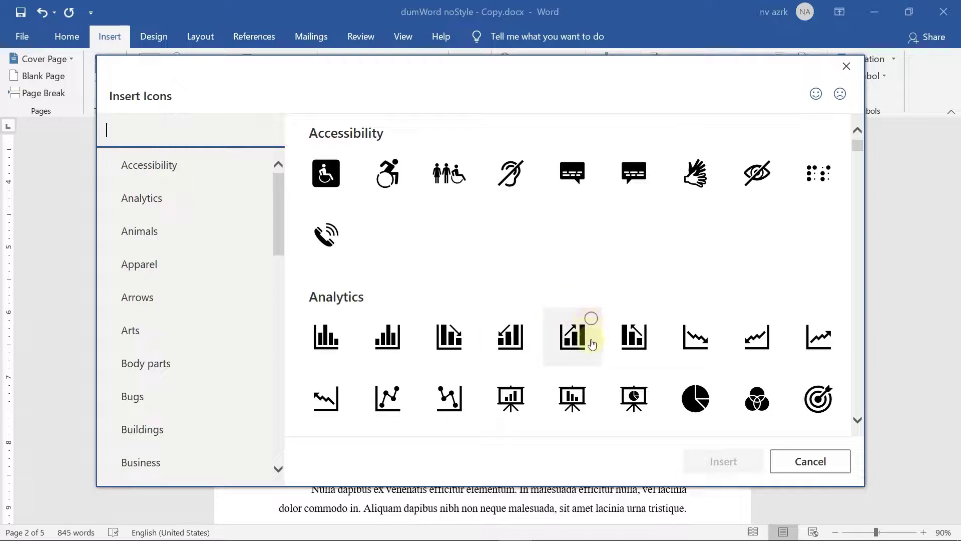
click(523, 323)
click(720, 460)
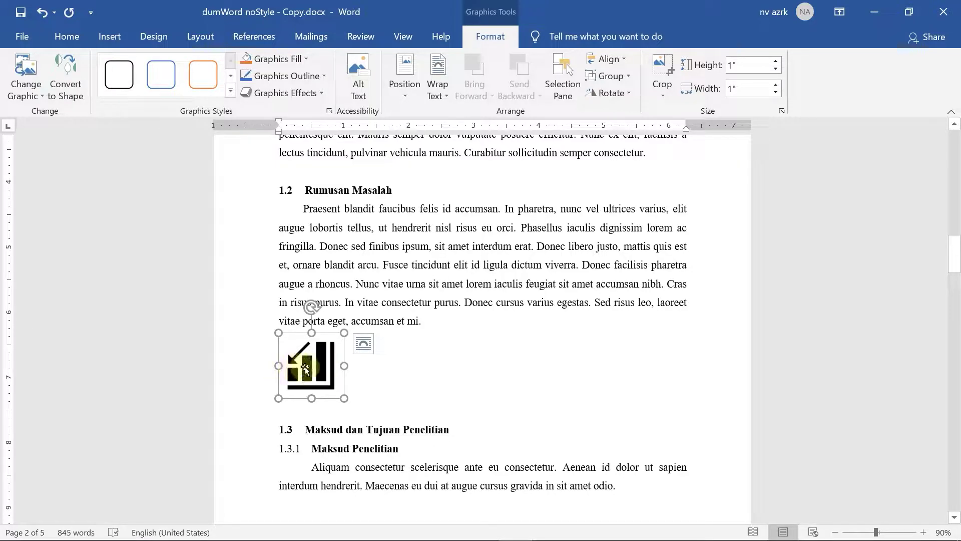
key(ctrl+e)
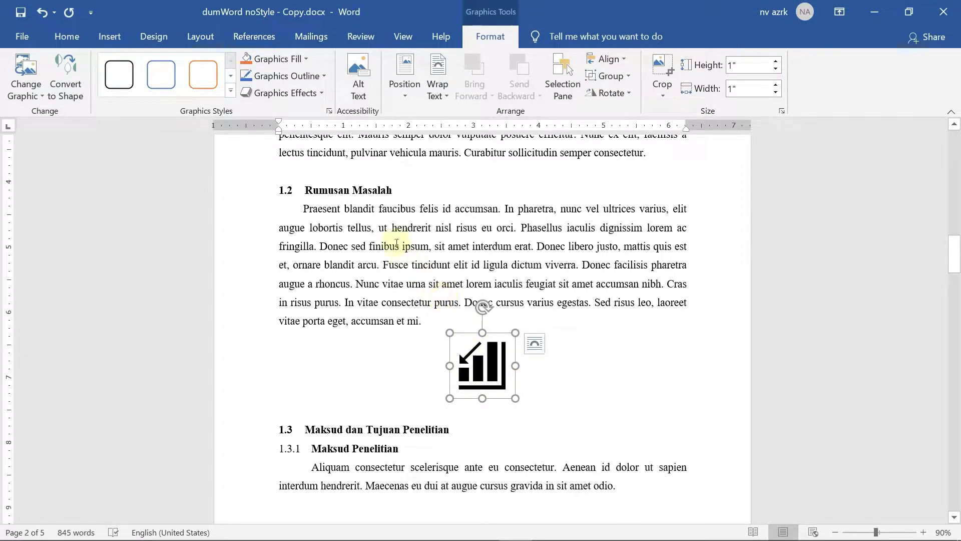
click(258, 36)
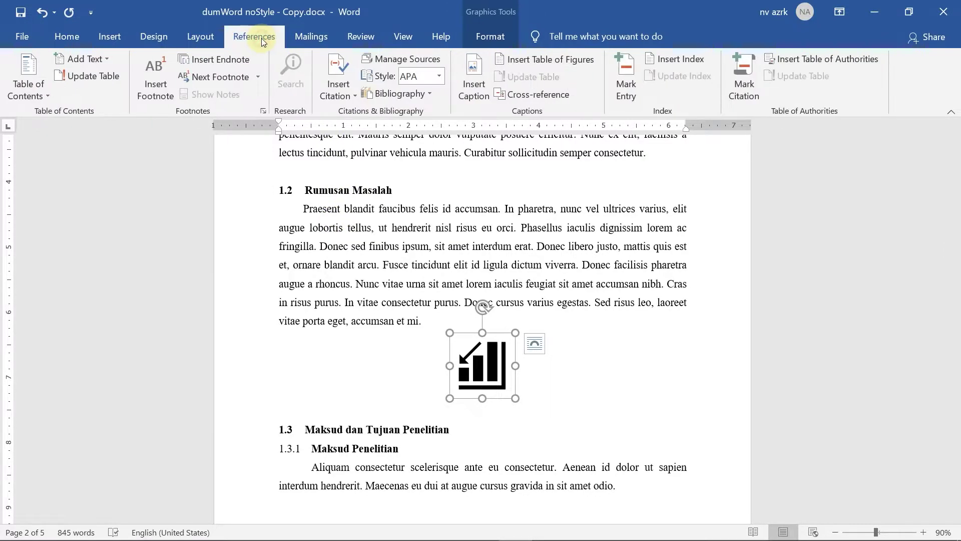
click(474, 88)
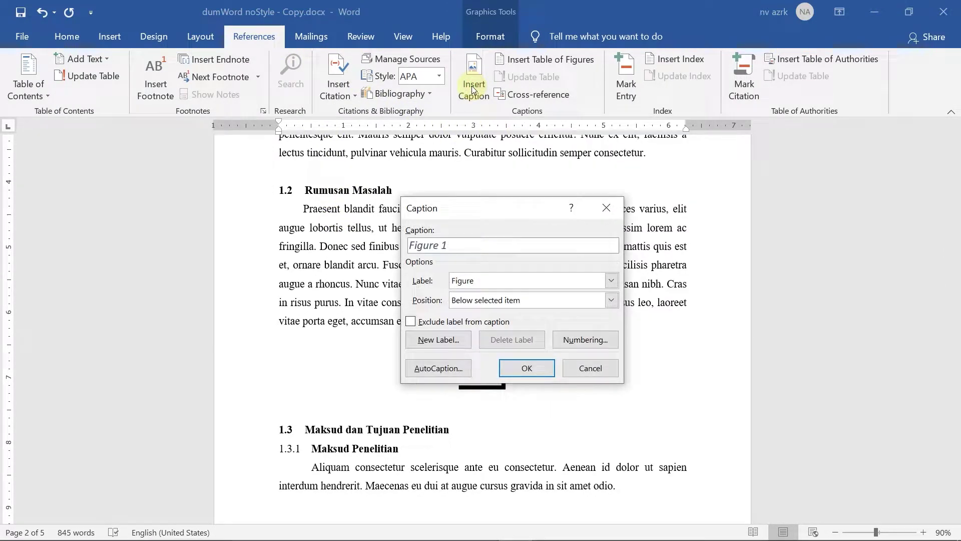
click(606, 207)
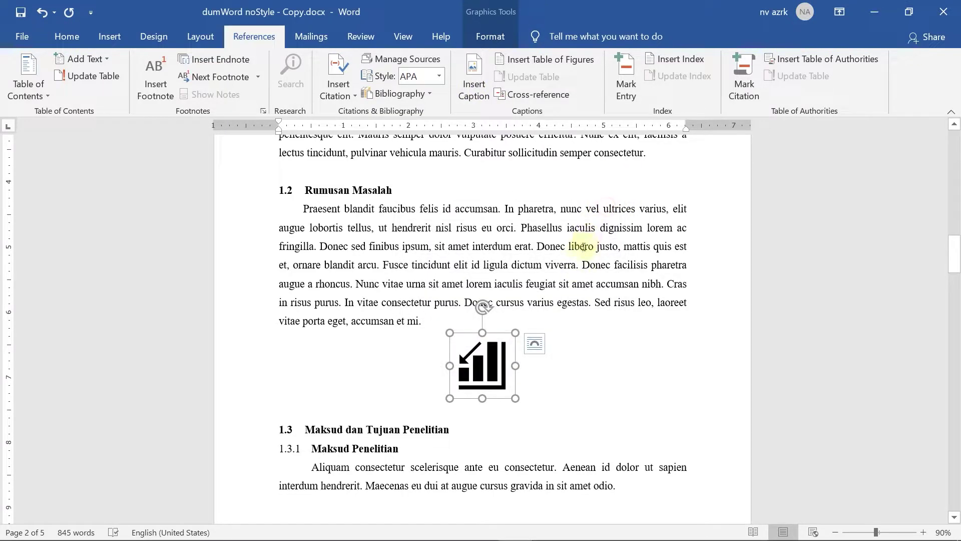
- Start a caption for the chart icon and create a new caption label named Gambar
right_click(486, 364)
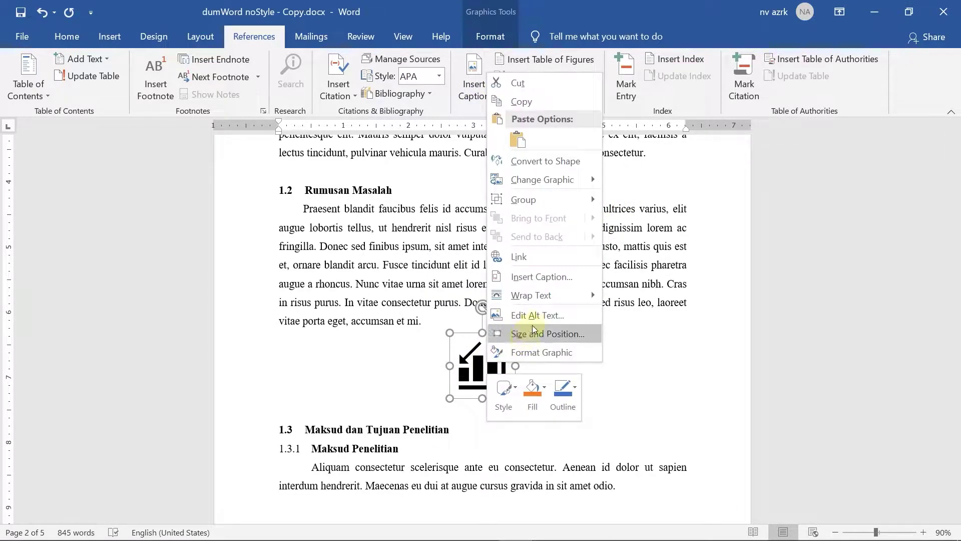
click(550, 278)
drag(511, 214, 499, 202)
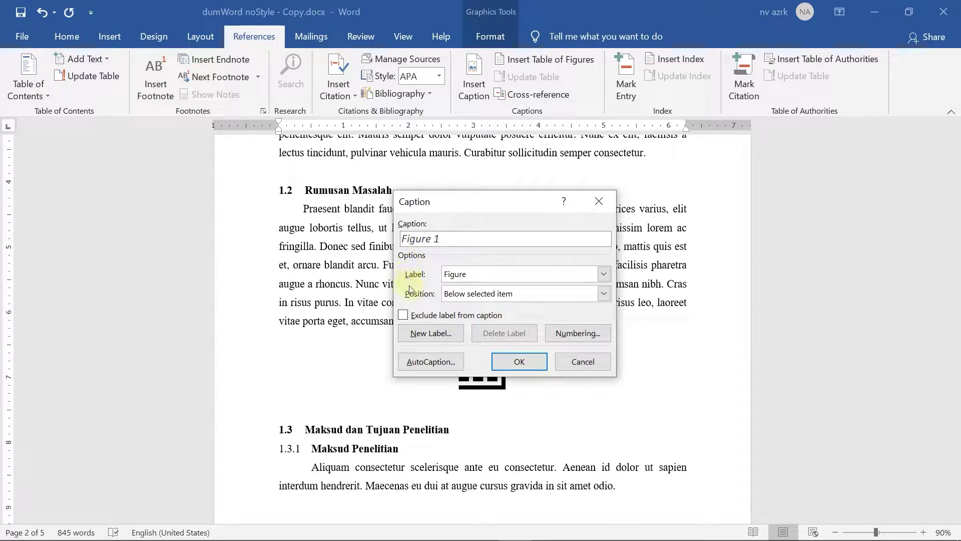
click(604, 276)
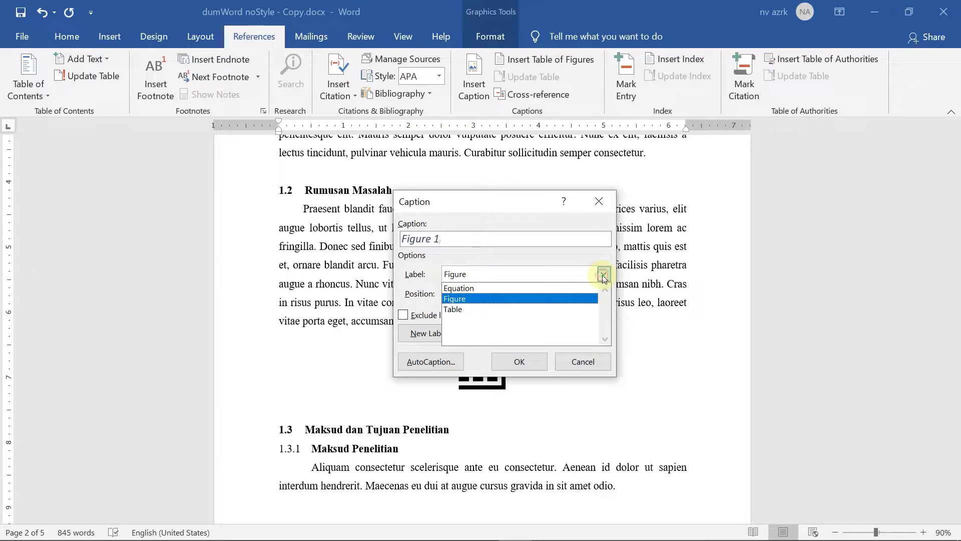
click(471, 257)
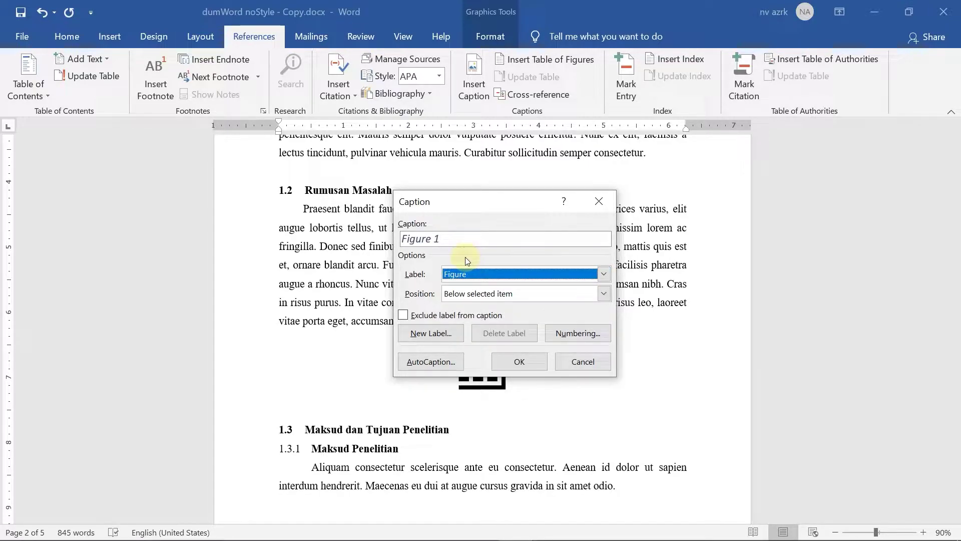
drag(483, 203, 473, 170)
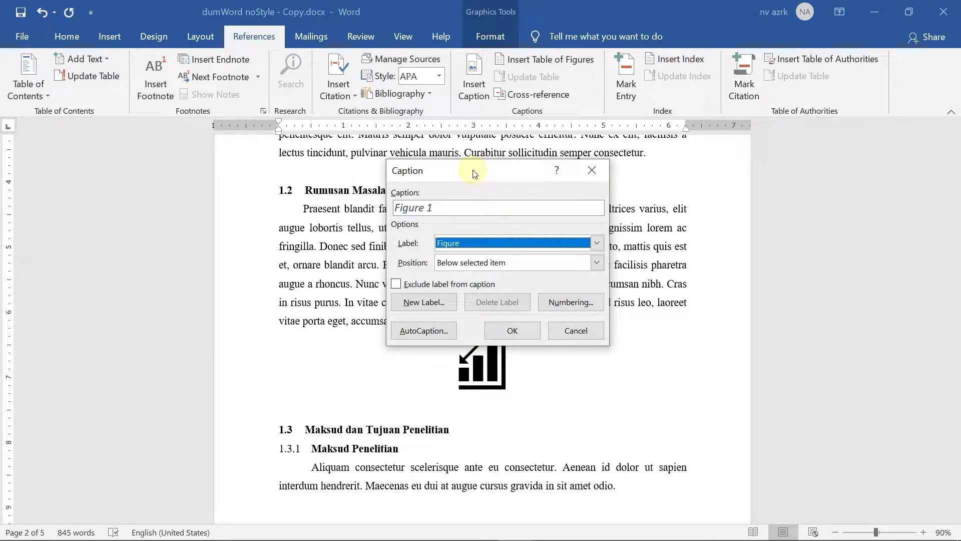
click(423, 303)
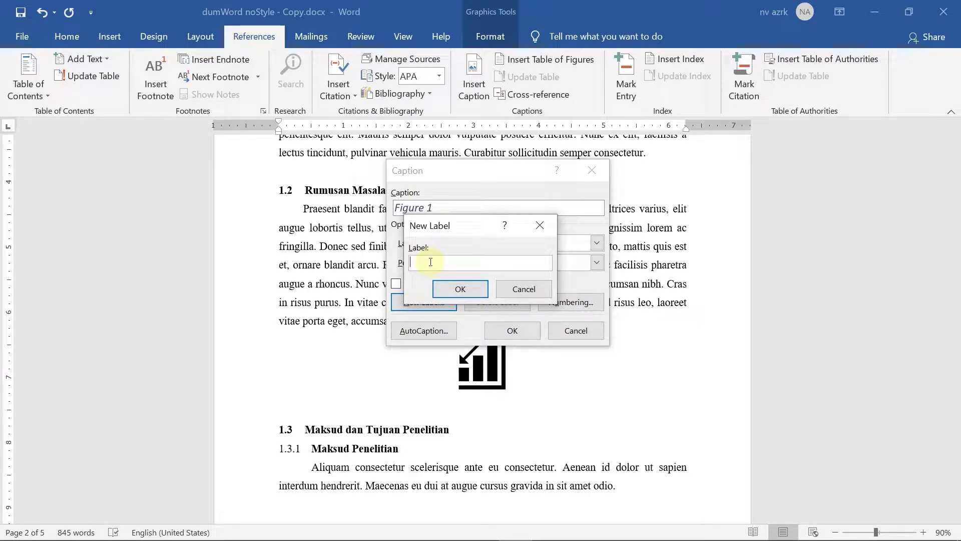
text(Gambar)
click(457, 290)
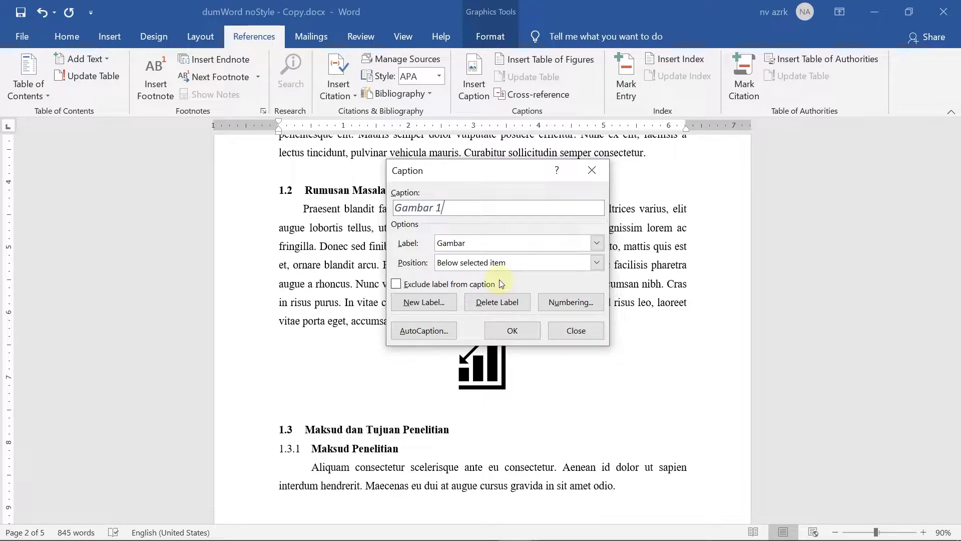
- Include the Heading 1 chapter number with a period separator in the caption numbering, and insert the caption with the text Grafik Penjualan
click(566, 303)
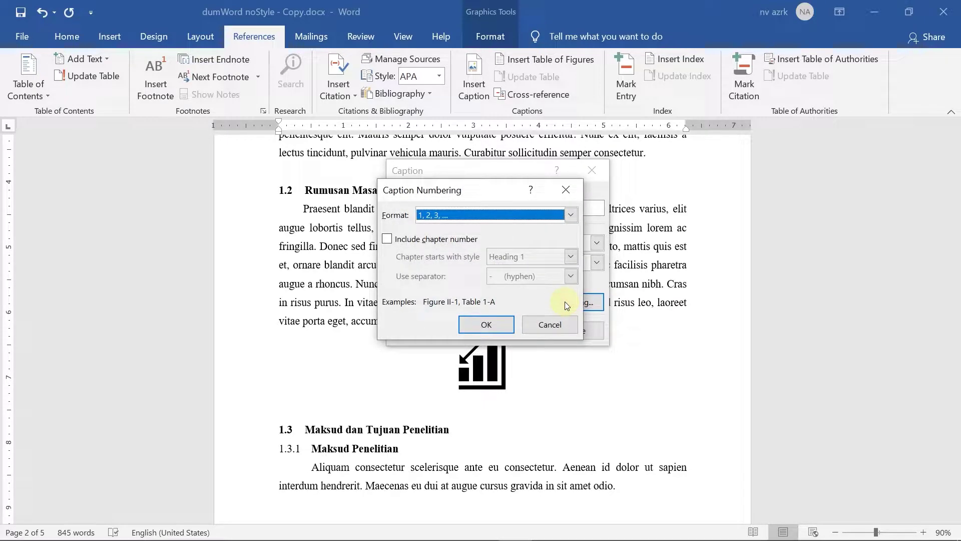
drag(478, 191, 486, 186)
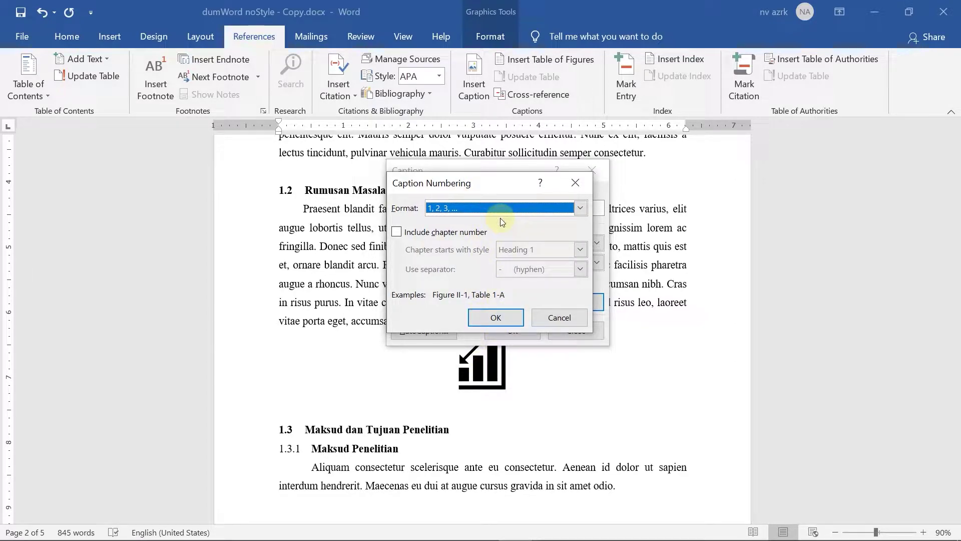
click(397, 231)
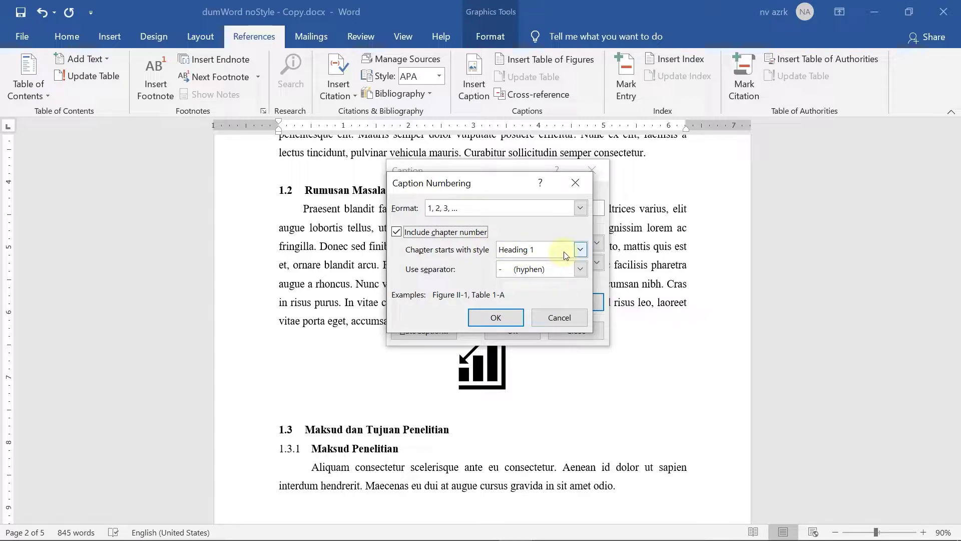
click(579, 250)
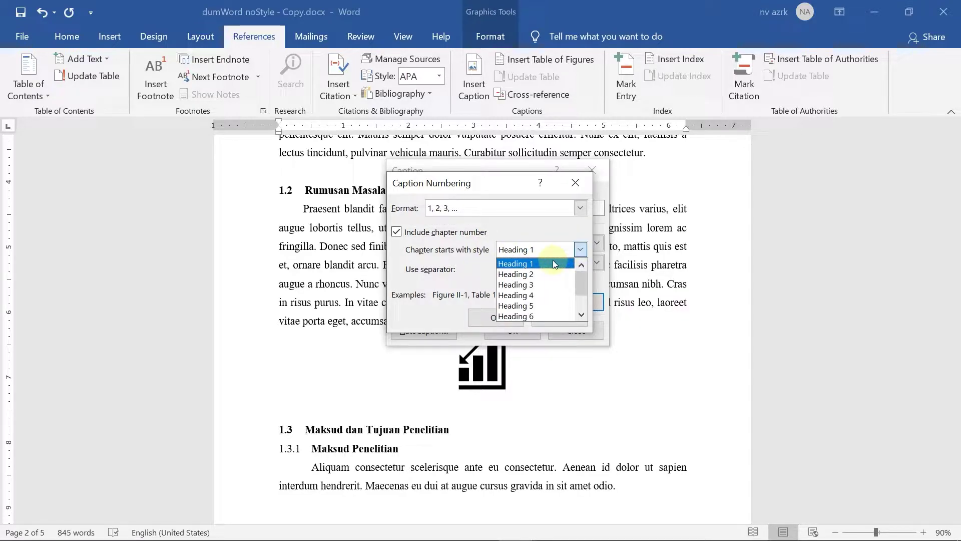
click(551, 264)
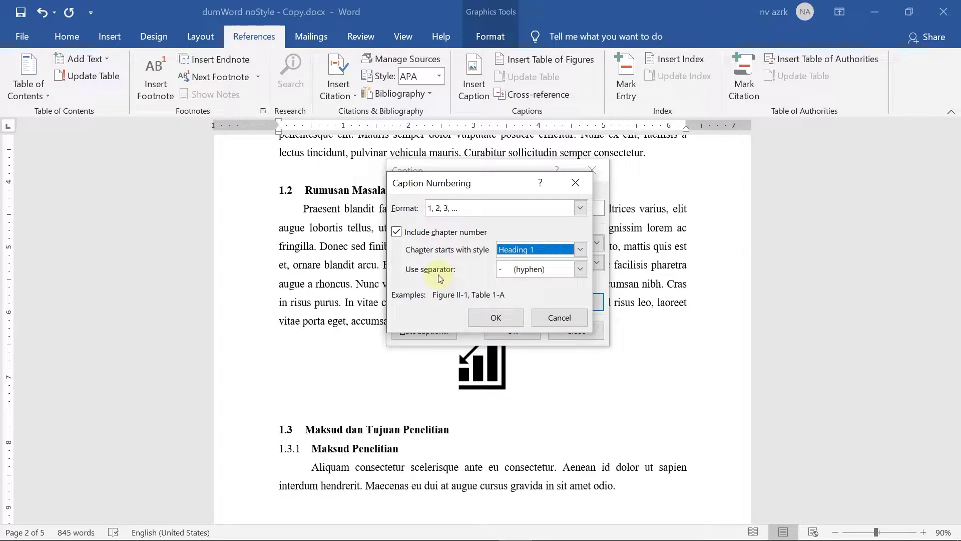
click(553, 273)
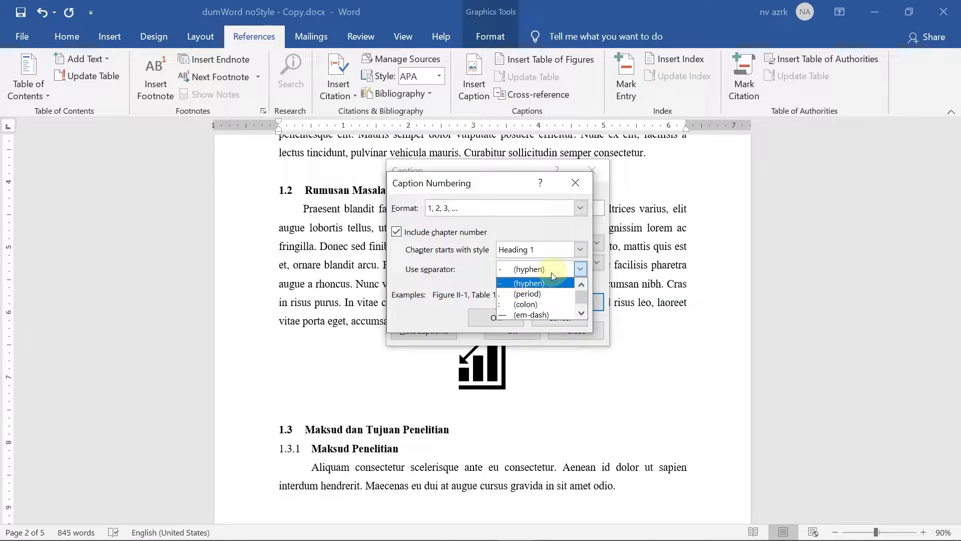
click(530, 294)
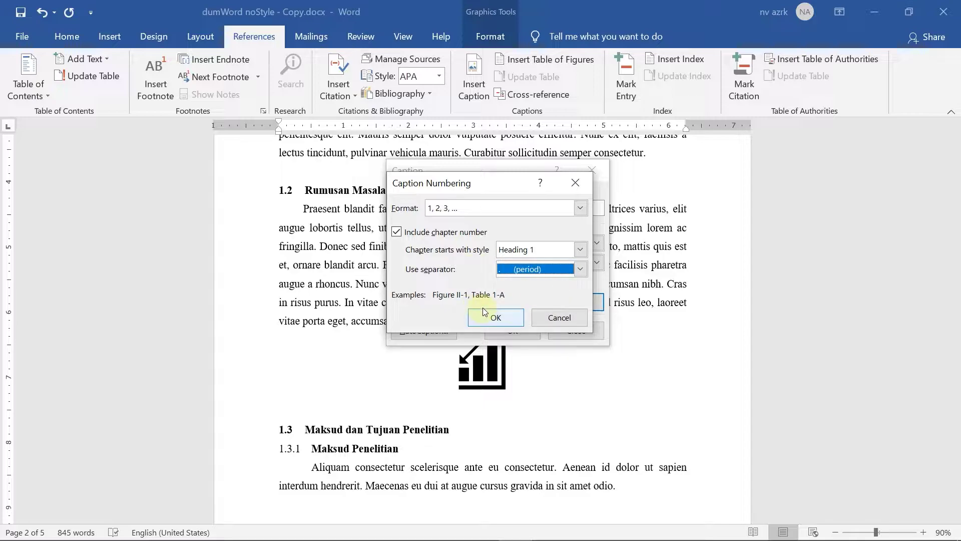
click(510, 318)
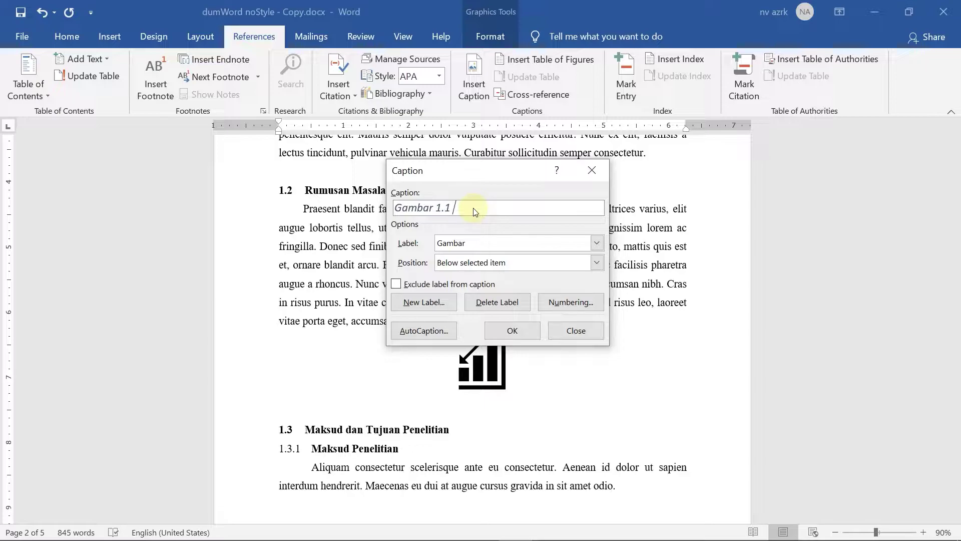
text(Grafik Penjualan)
click(514, 331)
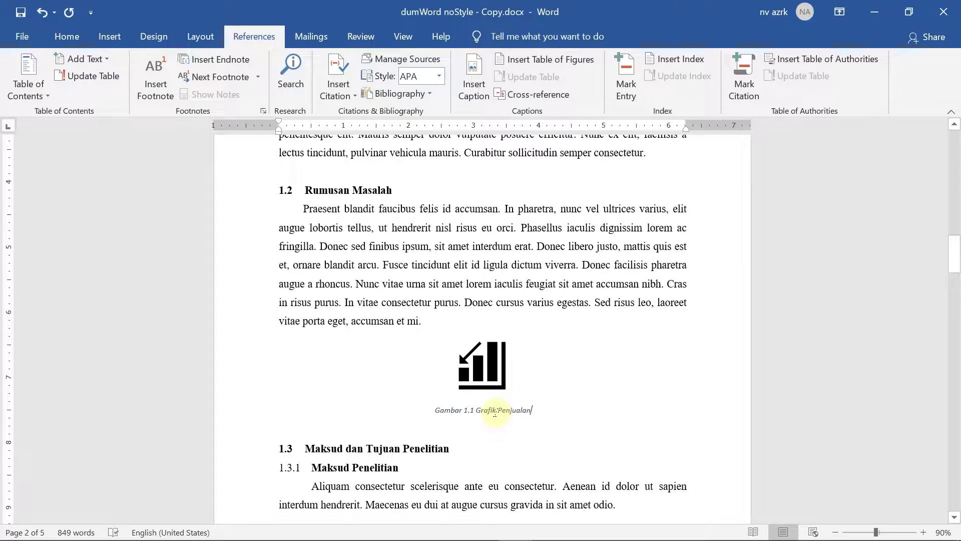
triple_click(483, 410)
click(531, 410)
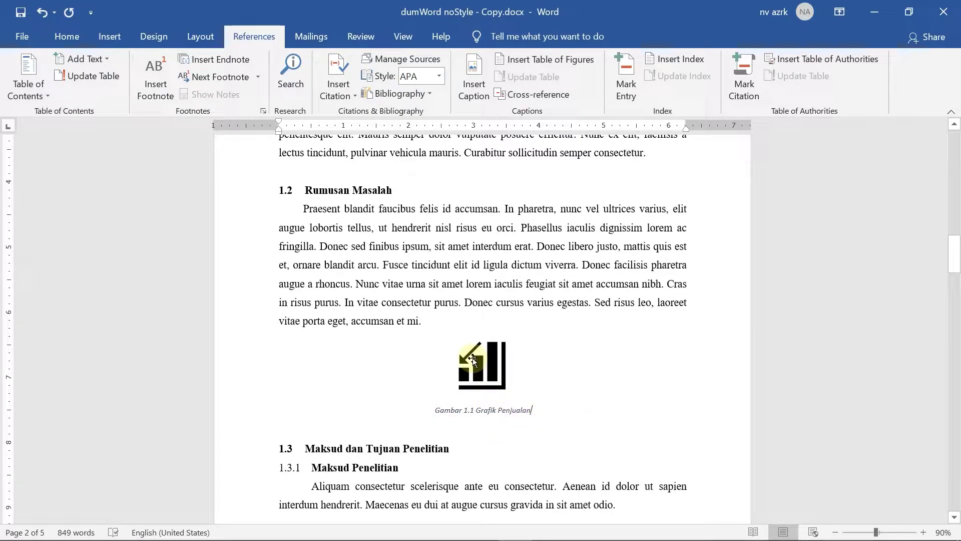
click(473, 359)
click(516, 410)
click(439, 410)
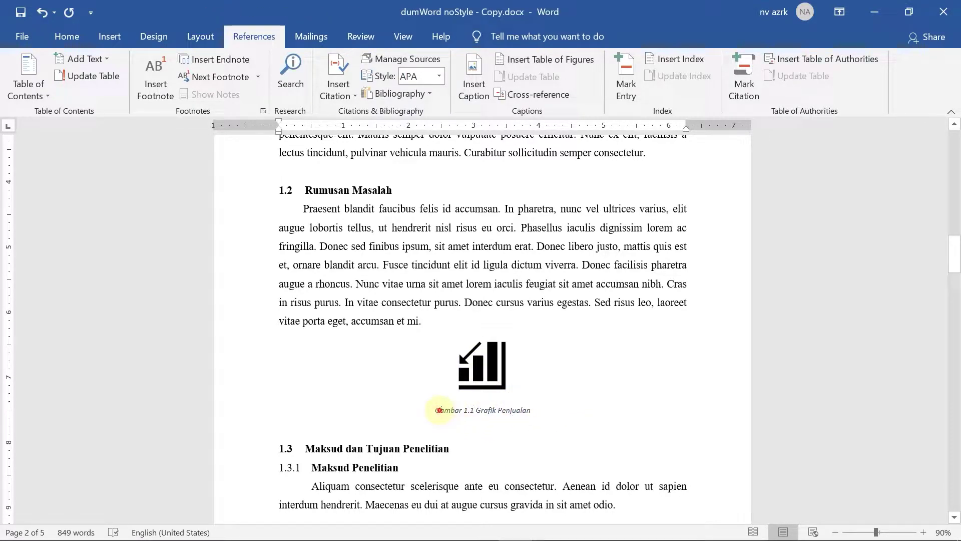
drag(439, 410, 532, 410)
click(569, 414)
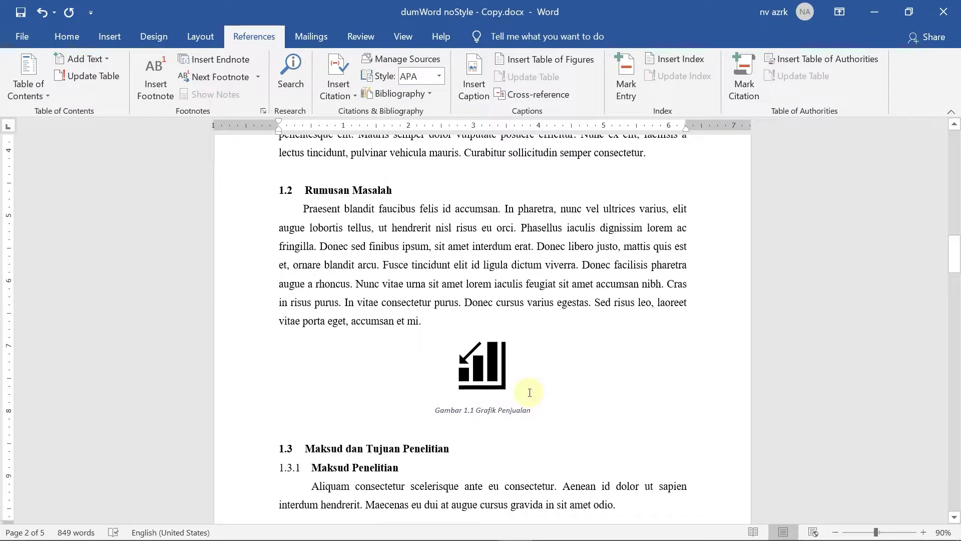
- Insert the picture ROKET.png from the Desktop on the empty line below section 1.3.2 Tujuan Penelitian and centre it
scroll(528, 393, down, 7)
click(313, 412)
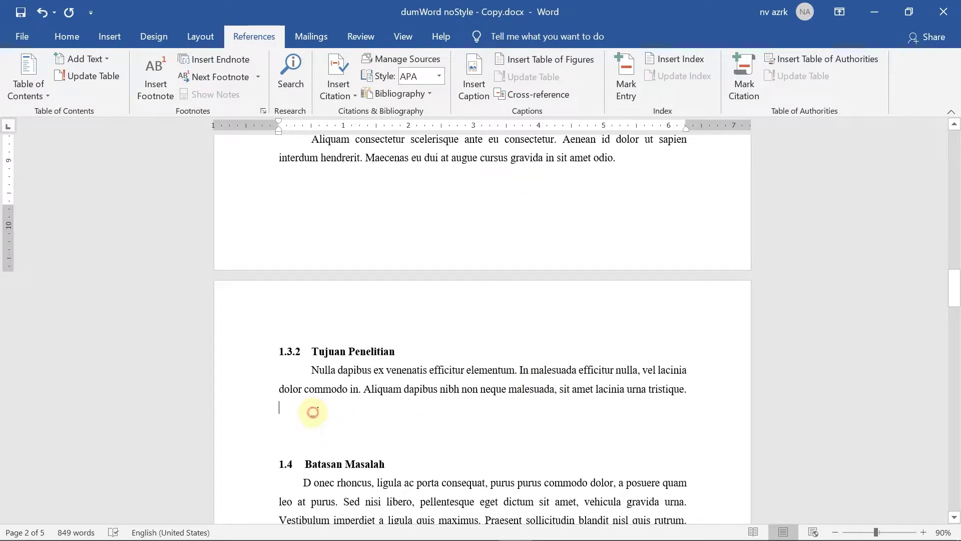
scroll(337, 389, down, 1)
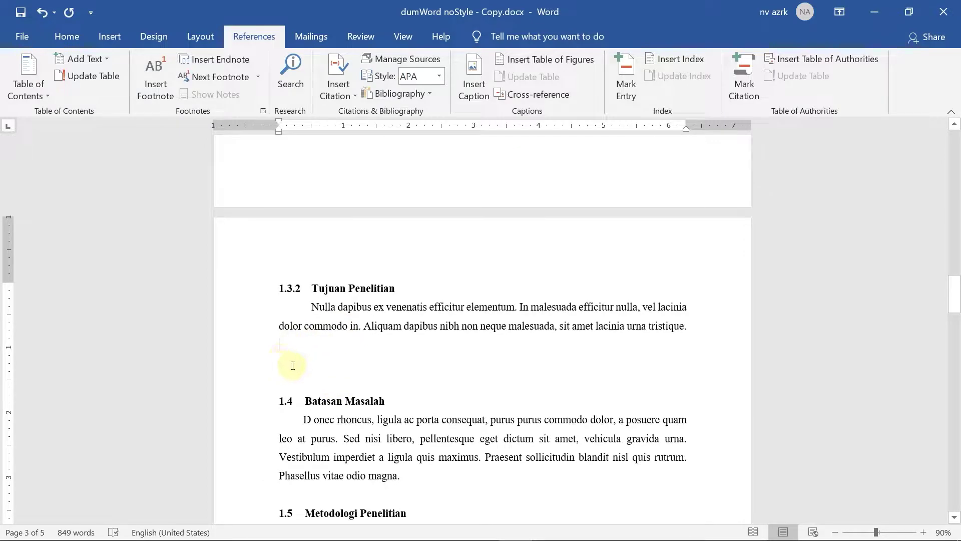
click(111, 36)
click(150, 92)
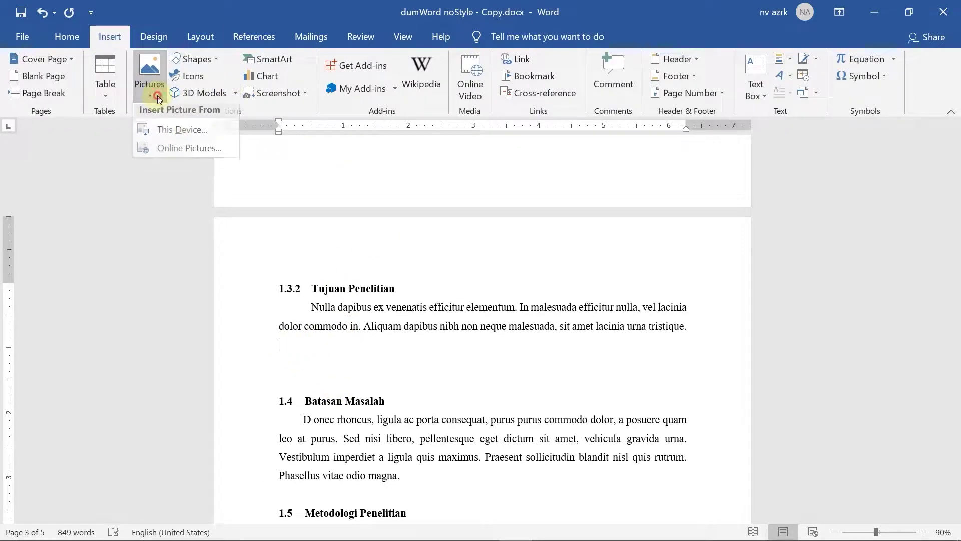
click(182, 134)
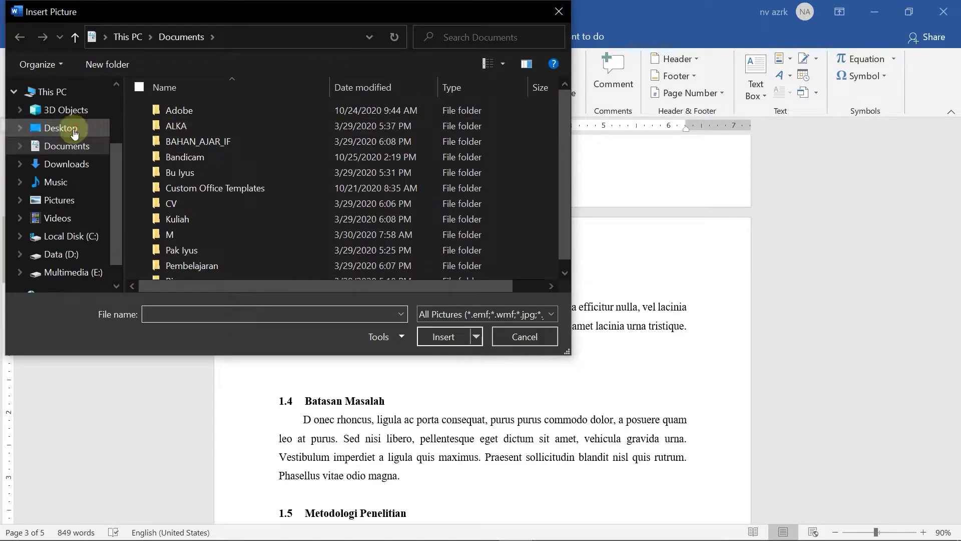
click(65, 129)
click(324, 211)
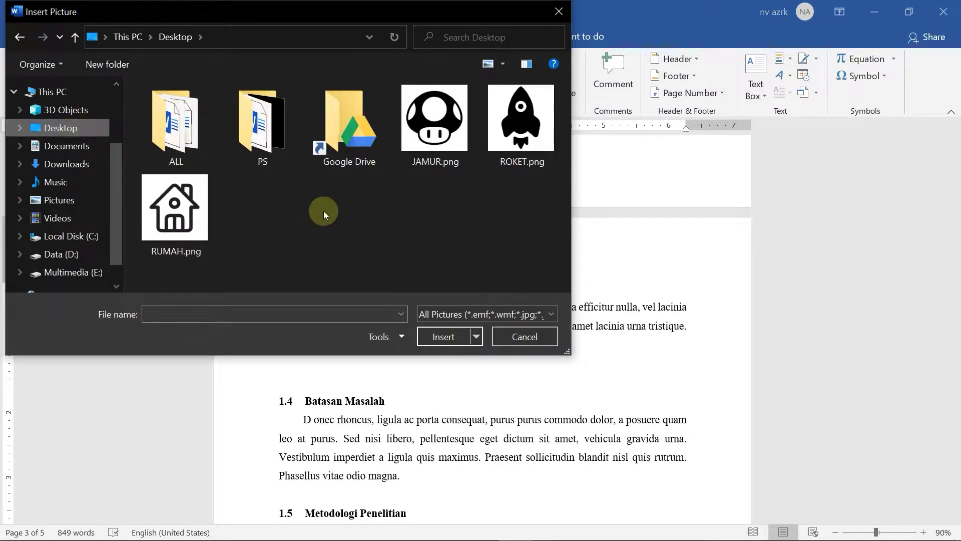
click(507, 118)
click(443, 337)
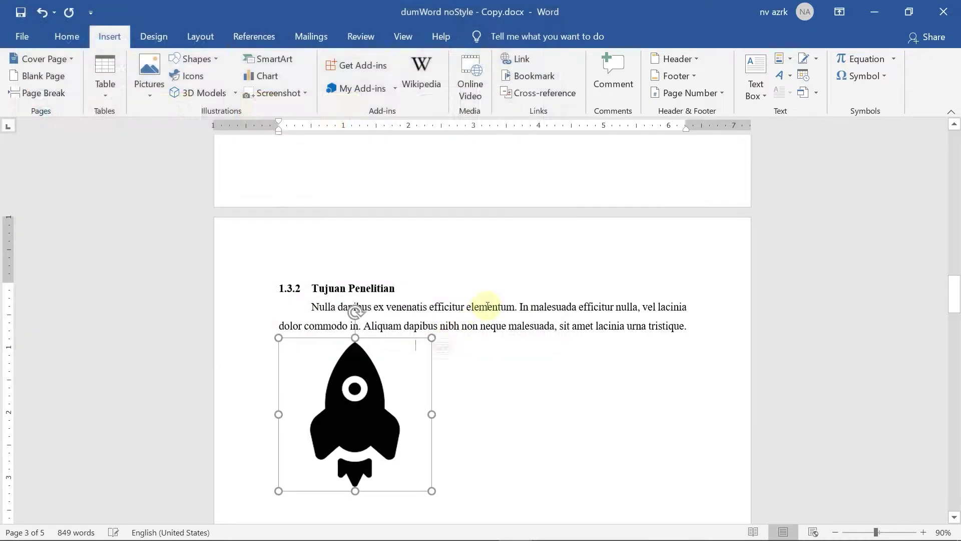
click(439, 379)
key(ctrl+e)
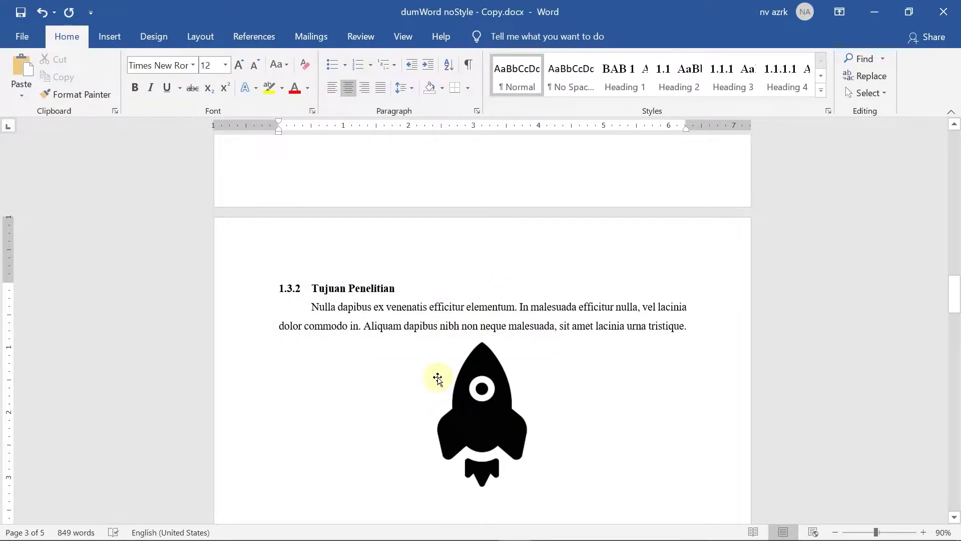
- Add a caption below the rocket picture using the Gambar label and the text Roket
scroll(521, 340, down, 4)
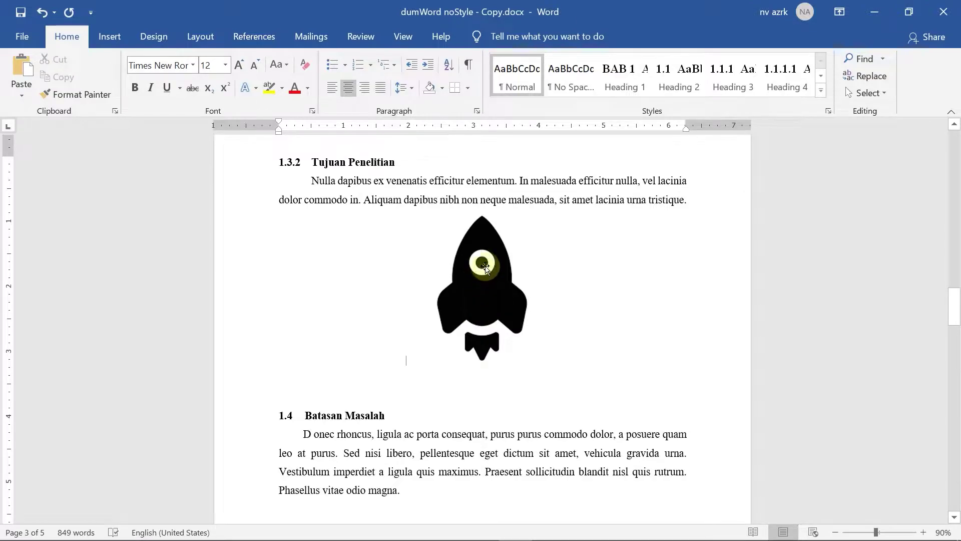
right_click(472, 283)
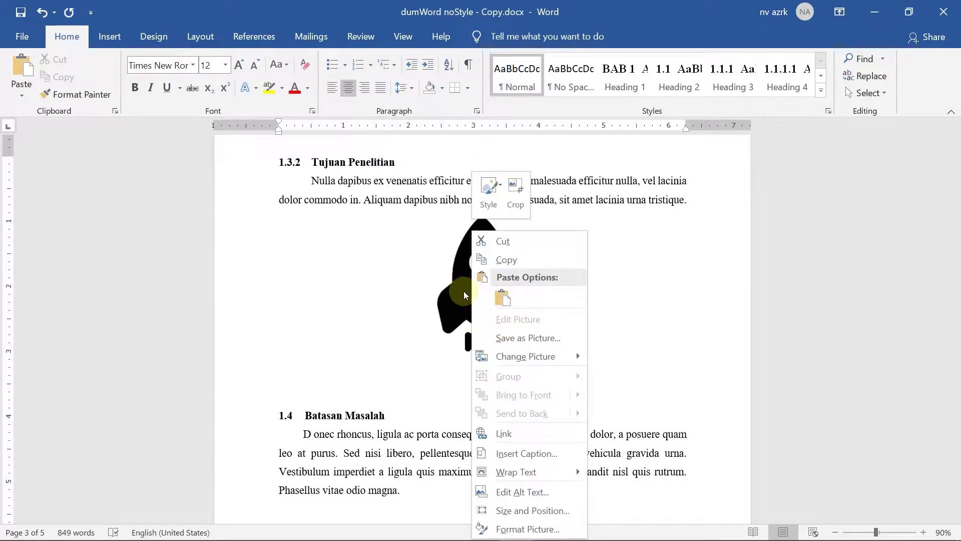
click(509, 453)
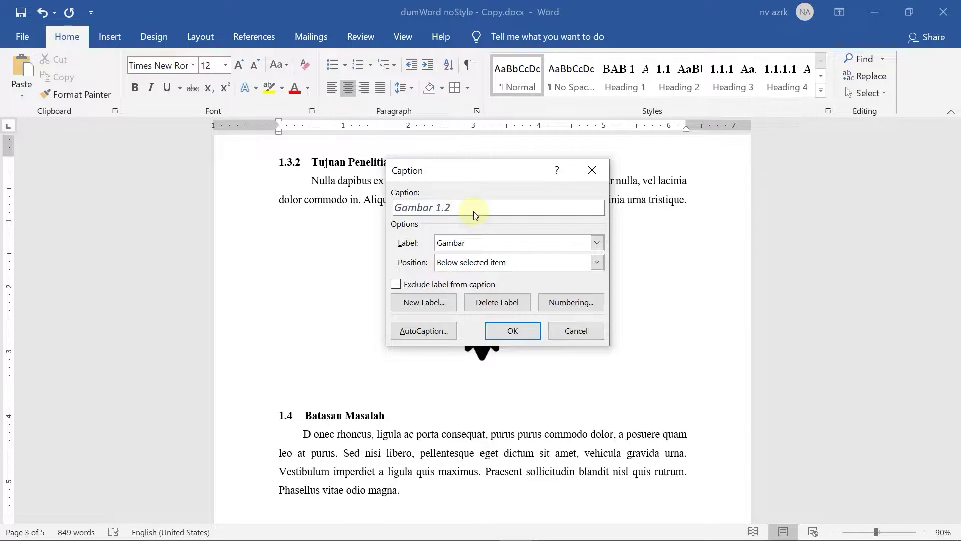
text(Roket)
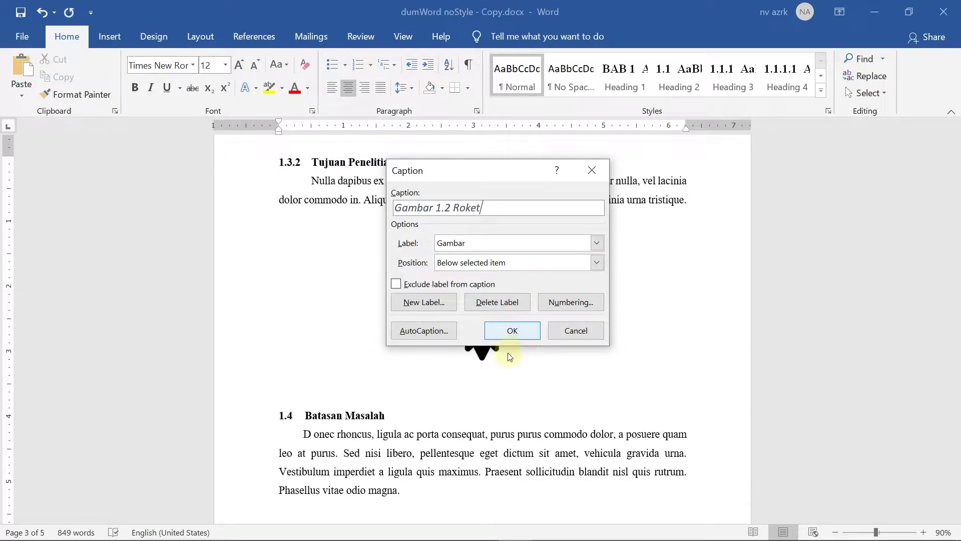
click(513, 331)
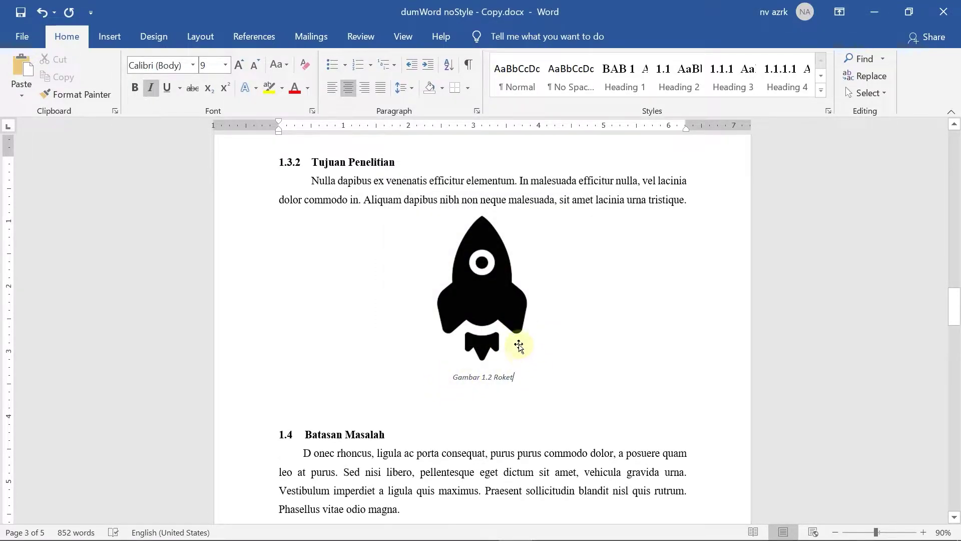
- Place a 1" by 1" rectangle shape in the empty space below the section 2.2 Landasan Teori paragraph
scroll(516, 330, down, 4)
scroll(516, 326, down, 15)
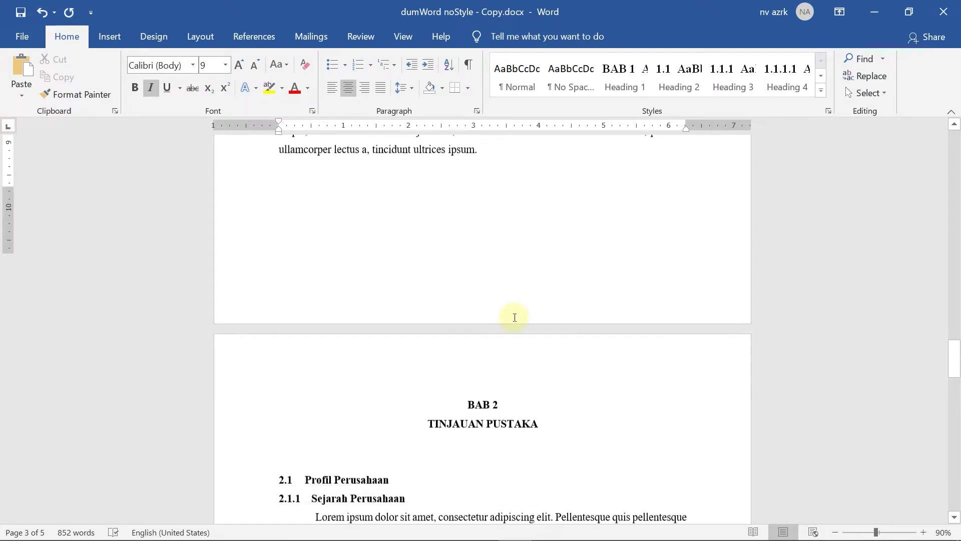
scroll(508, 313, down, 9)
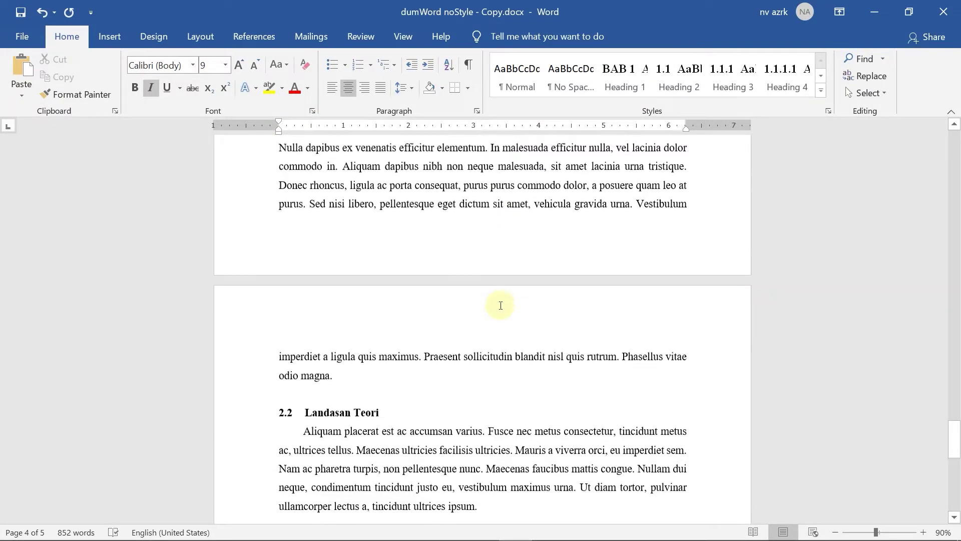
click(497, 409)
key(ctrl+z)
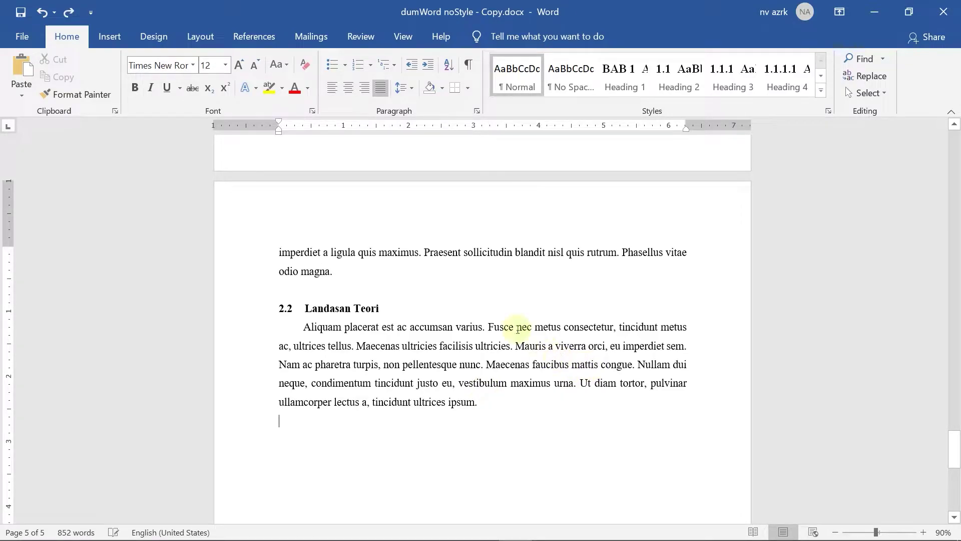
click(109, 36)
click(203, 60)
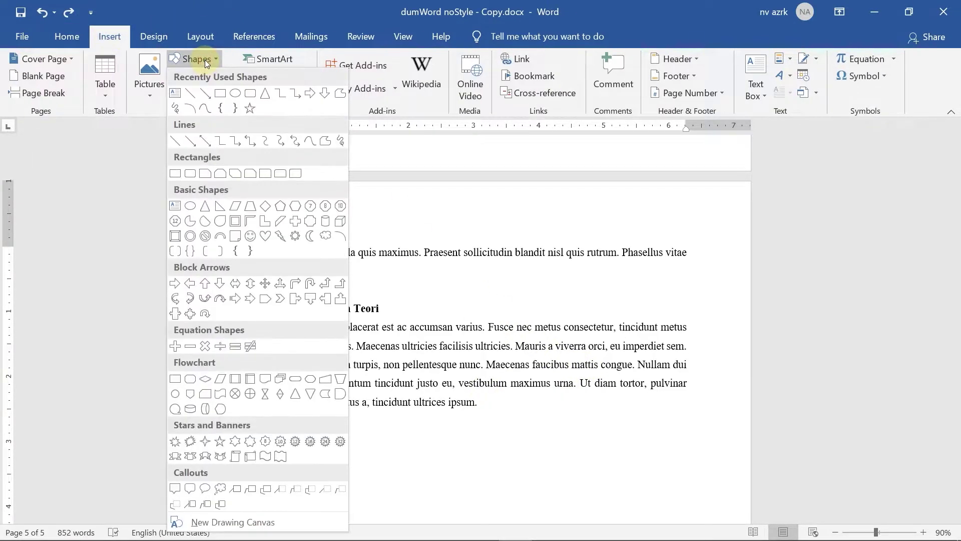
click(221, 94)
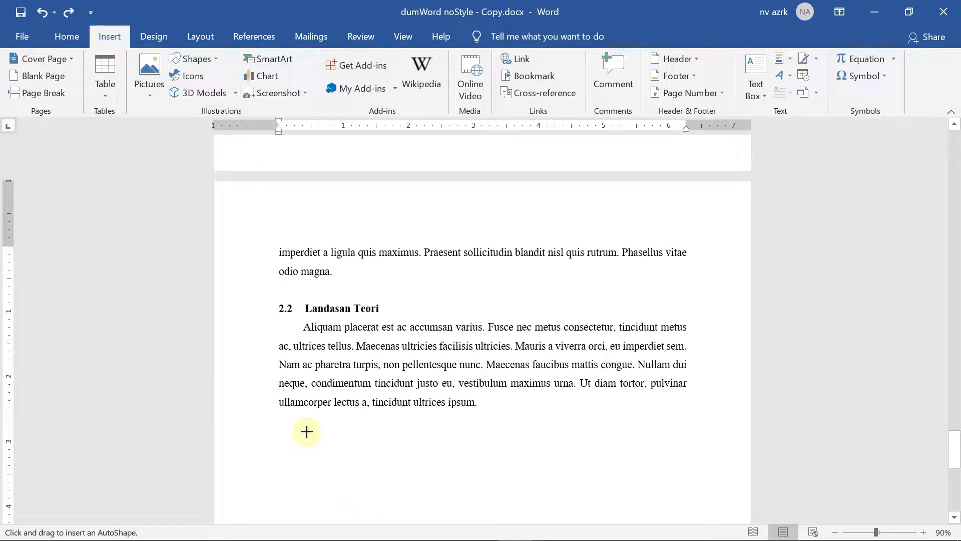
click(284, 424)
- Set the blue square's layout to In Line with Text and centre it on its line
click(369, 434)
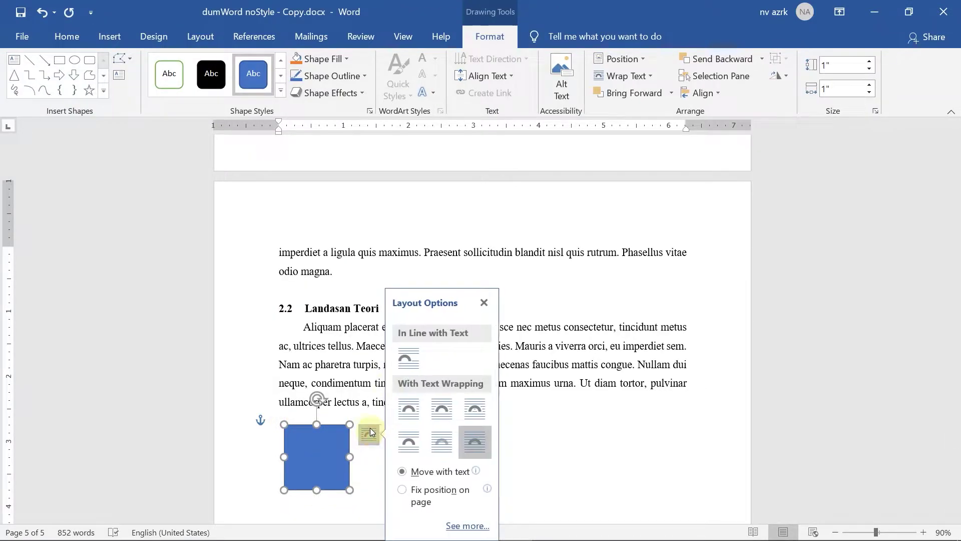
click(405, 359)
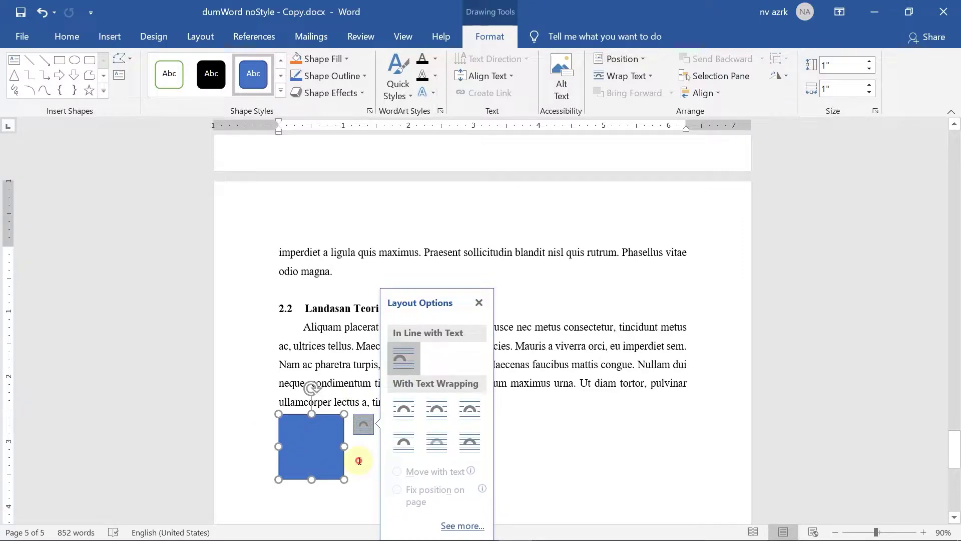
click(357, 451)
key(ctrl+e)
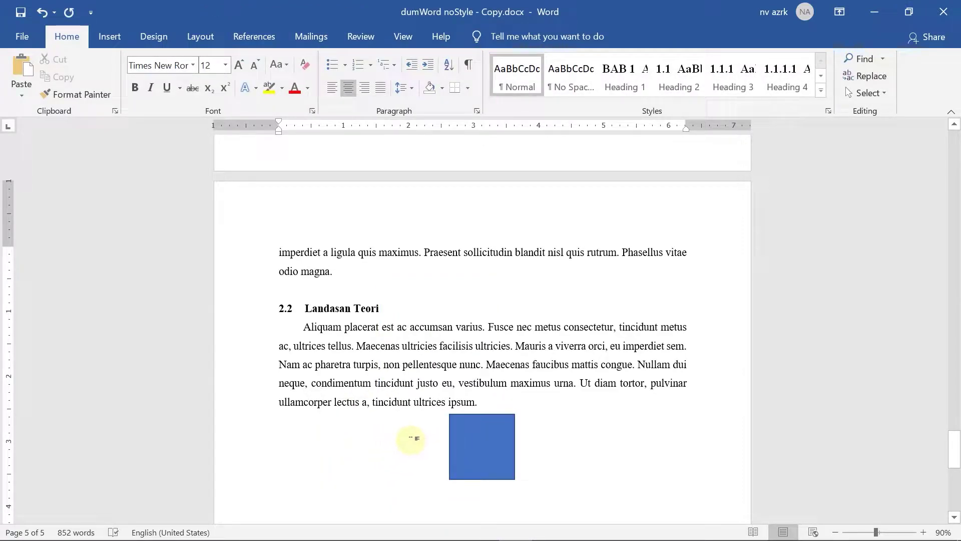
- Add a caption below the blue square using the Gambar label and the text Persegi
click(495, 447)
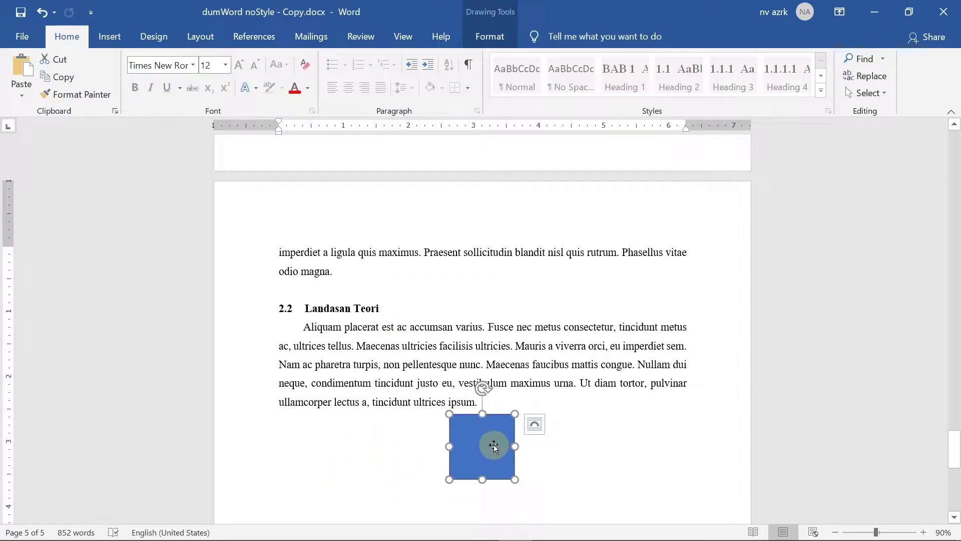
right_click(494, 446)
click(539, 341)
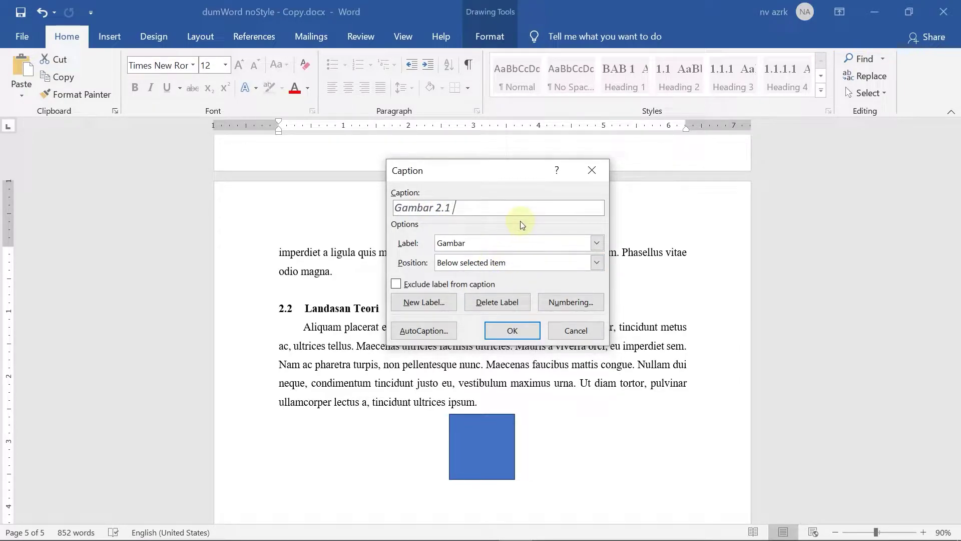
text(Persegi)
click(512, 330)
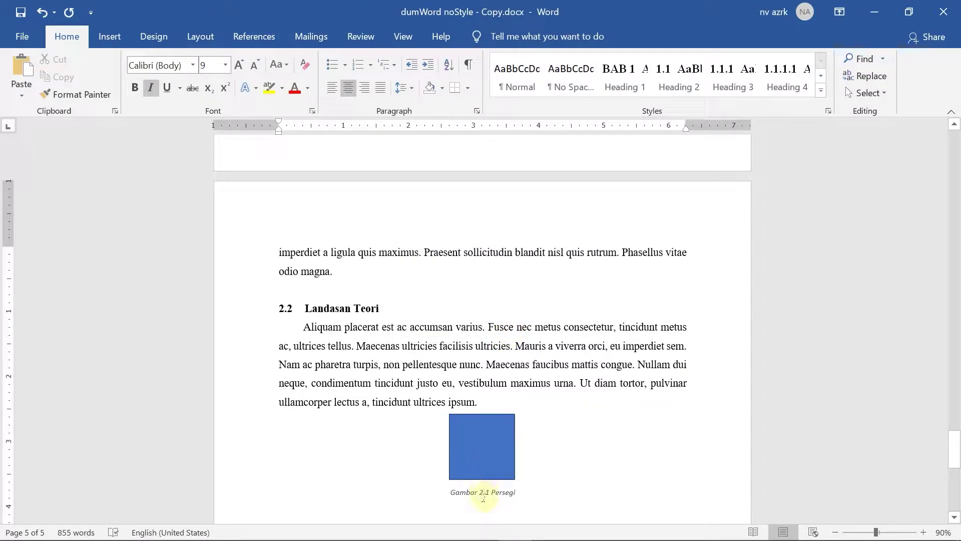
- Modify the Caption style used by the square's caption, setting its font to Times New Roman at size 11
scroll(527, 496, down, 3)
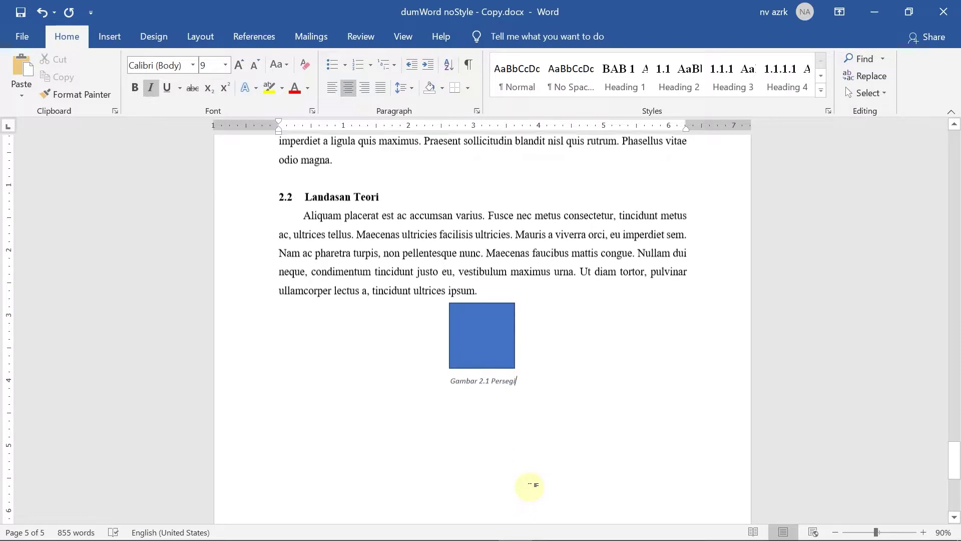
drag(449, 340, 533, 340)
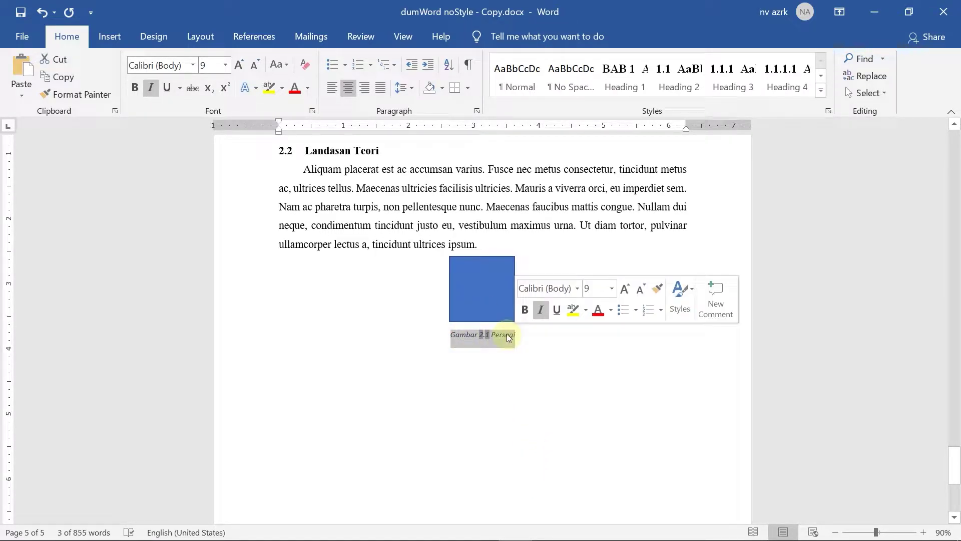
click(509, 334)
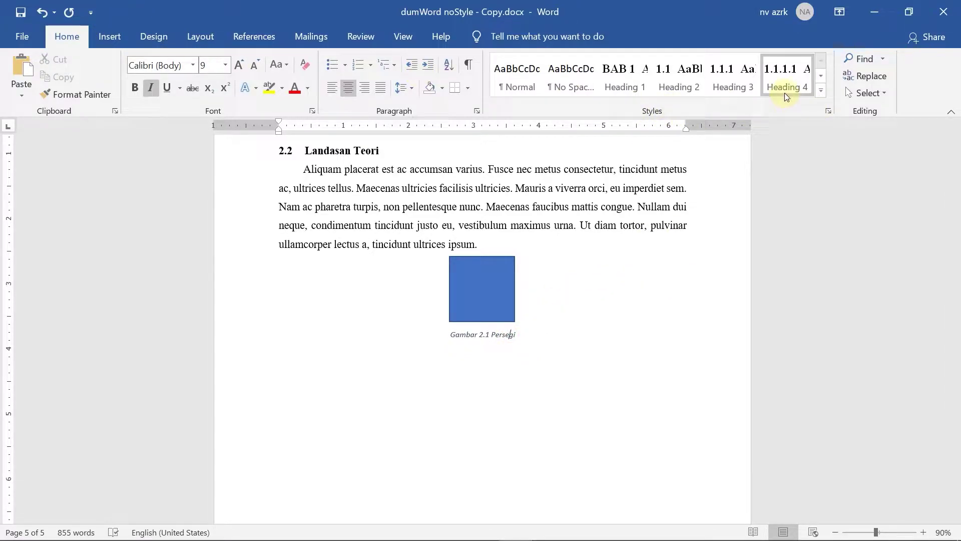
click(821, 90)
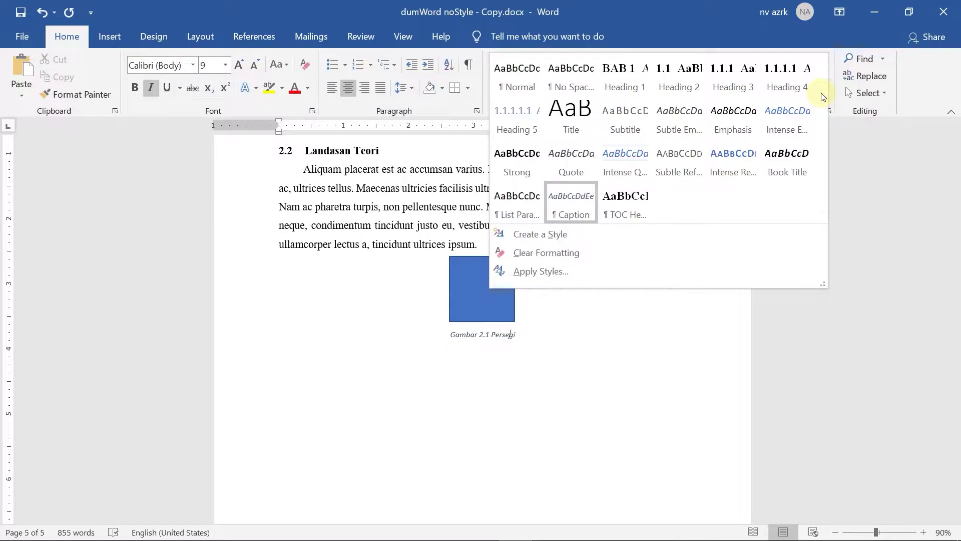
right_click(573, 205)
click(609, 226)
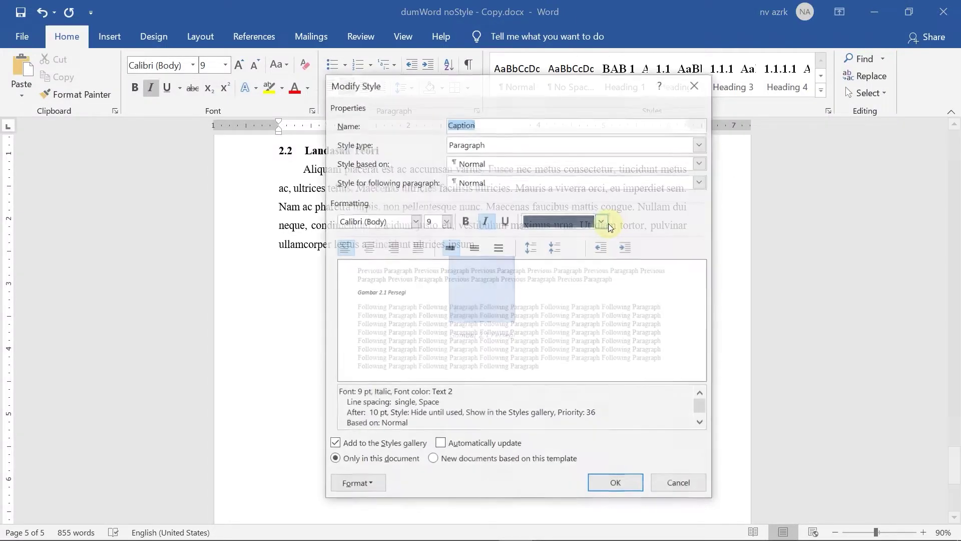
click(415, 221)
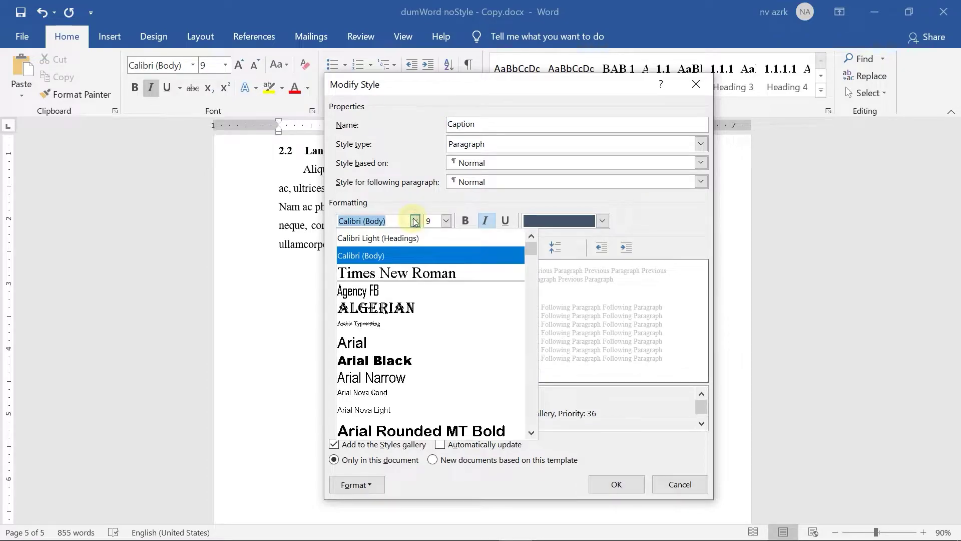
click(404, 274)
click(445, 222)
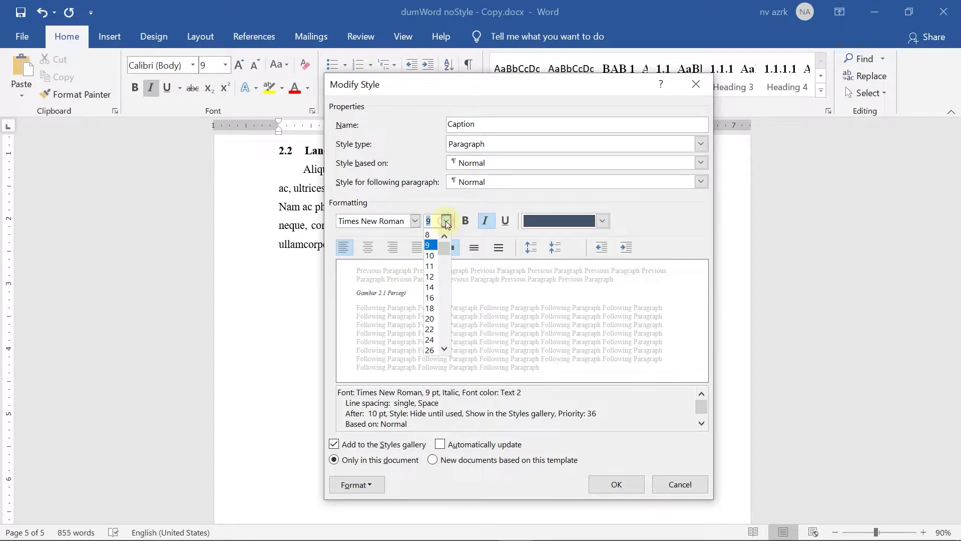
click(430, 266)
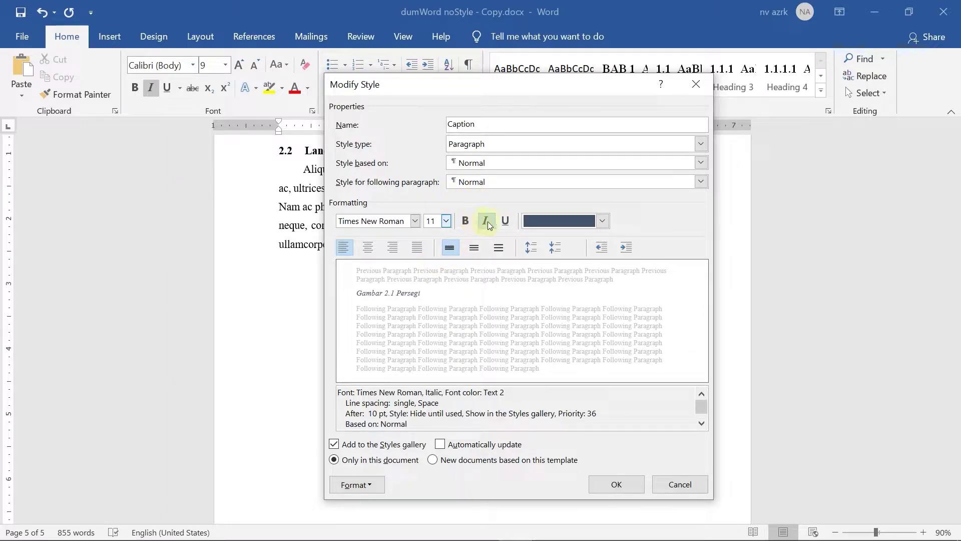
- Set the Caption style's font colour to Automatic and its alignment to centred
click(570, 223)
click(551, 235)
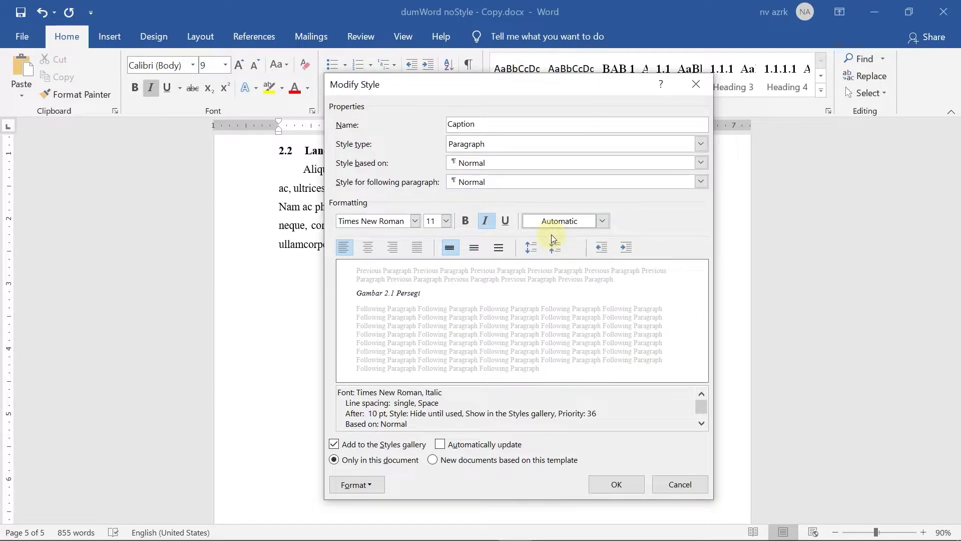
click(370, 248)
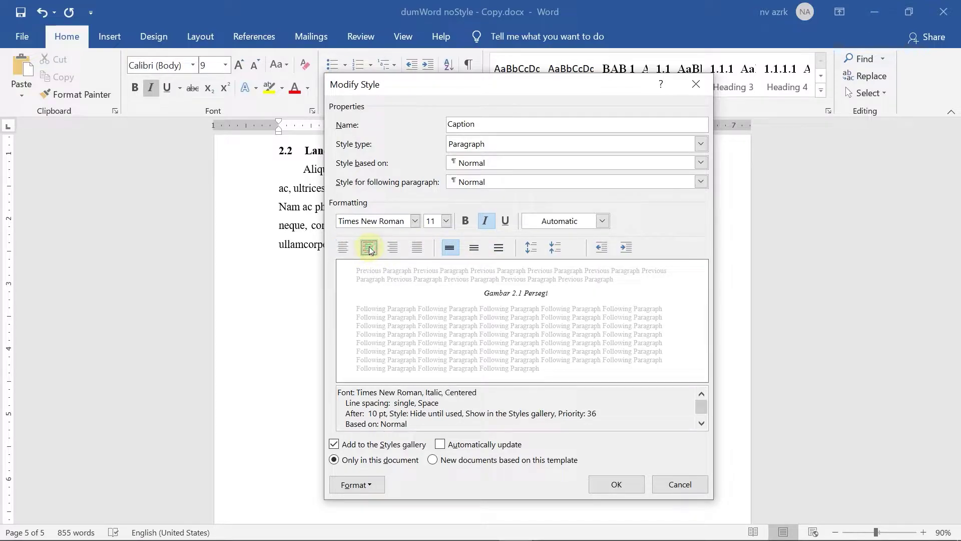
- Set the Caption style's paragraph spacing to 0 pt after and 1.5 lines, and apply the style changes
click(365, 482)
click(401, 340)
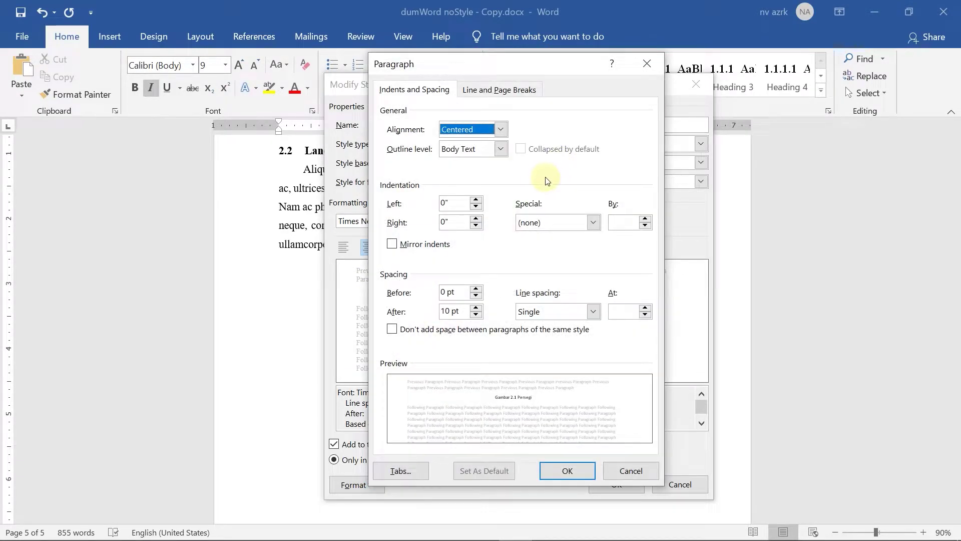
click(476, 315)
click(476, 315)
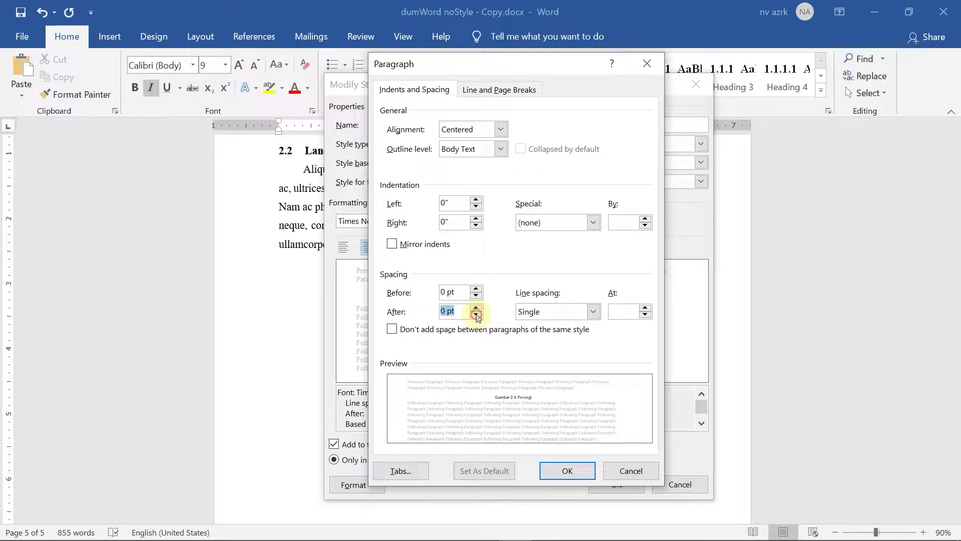
click(584, 314)
click(578, 331)
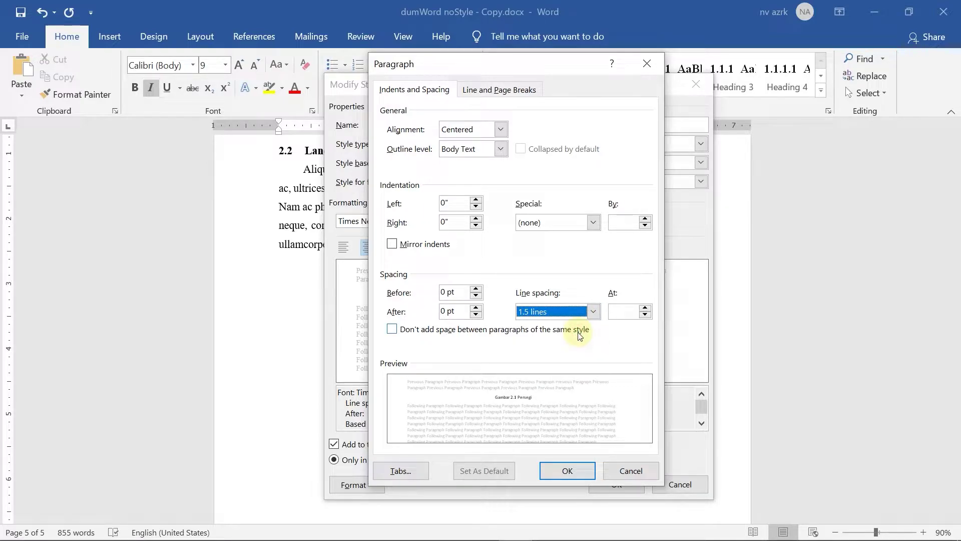
click(581, 474)
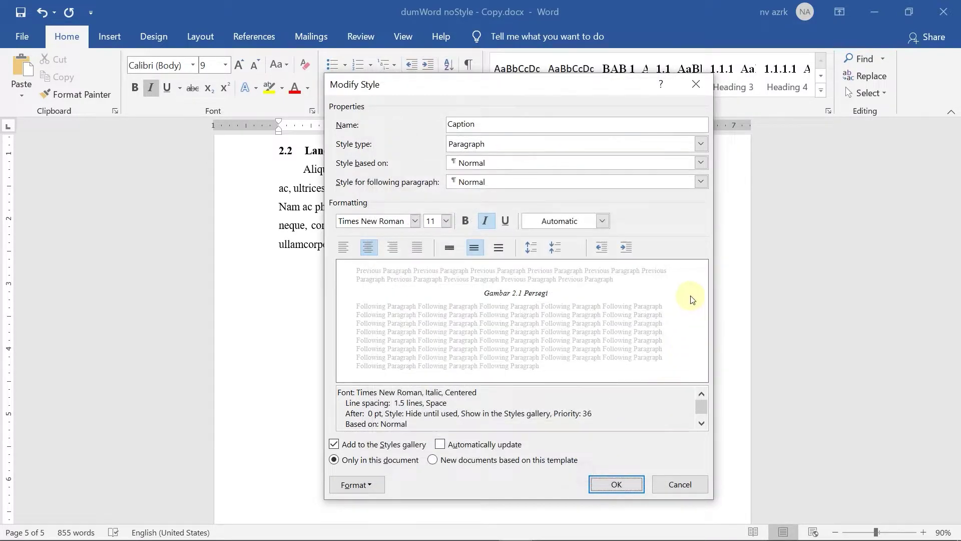
click(625, 484)
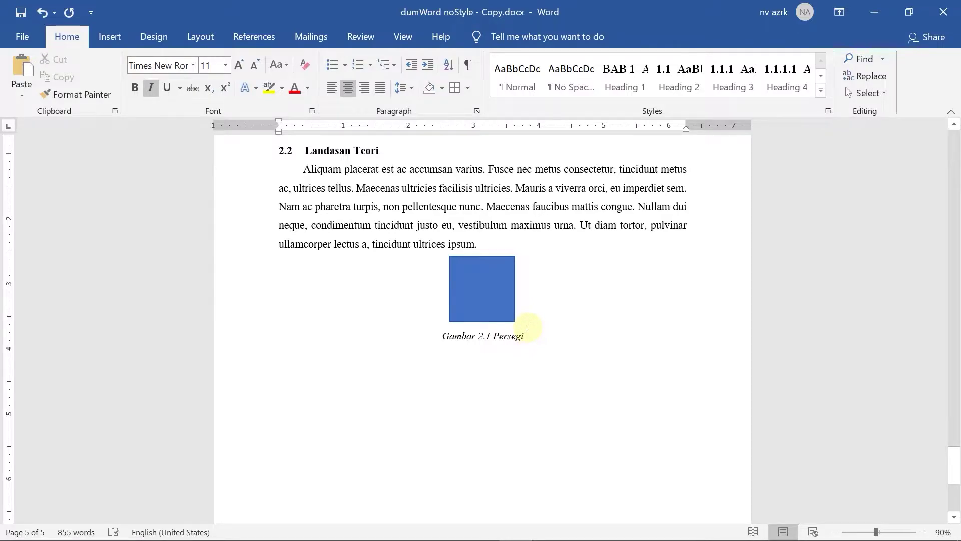
- Check the formatting and numbering of the figure captions from the end of chapter 2 back through chapter 1
scroll(527, 326, up, 10)
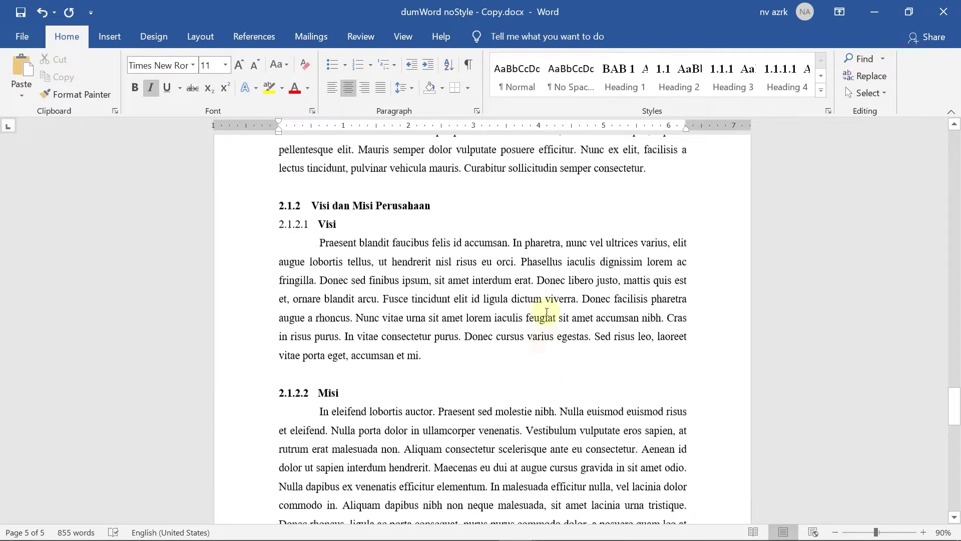
scroll(545, 313, up, 10)
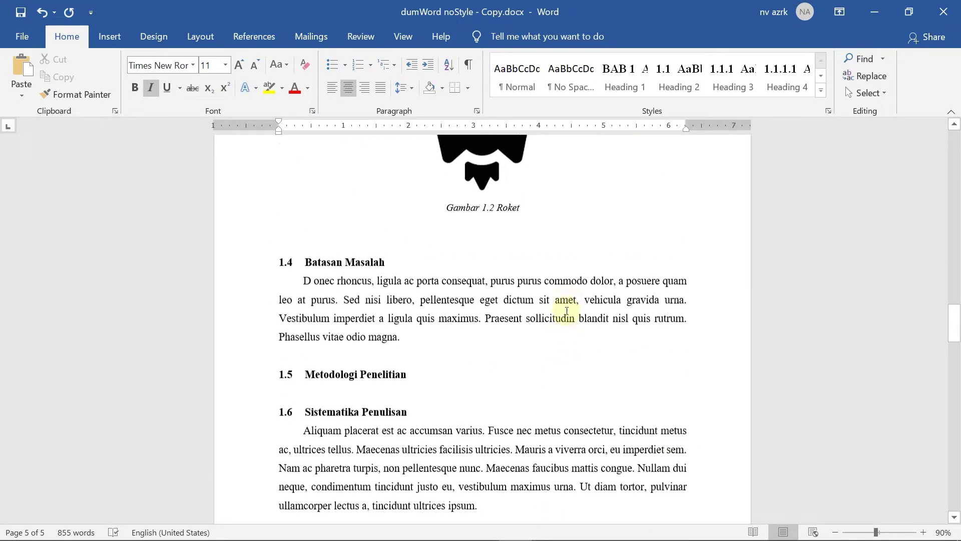
scroll(567, 312, up, 2)
scroll(571, 315, up, 3)
scroll(572, 301, up, 8)
click(500, 347)
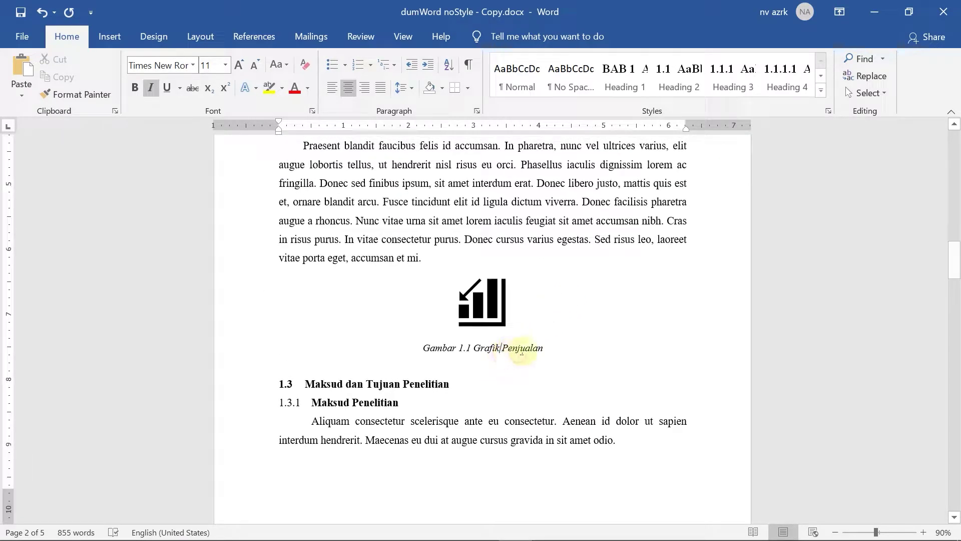
scroll(583, 347, up, 9)
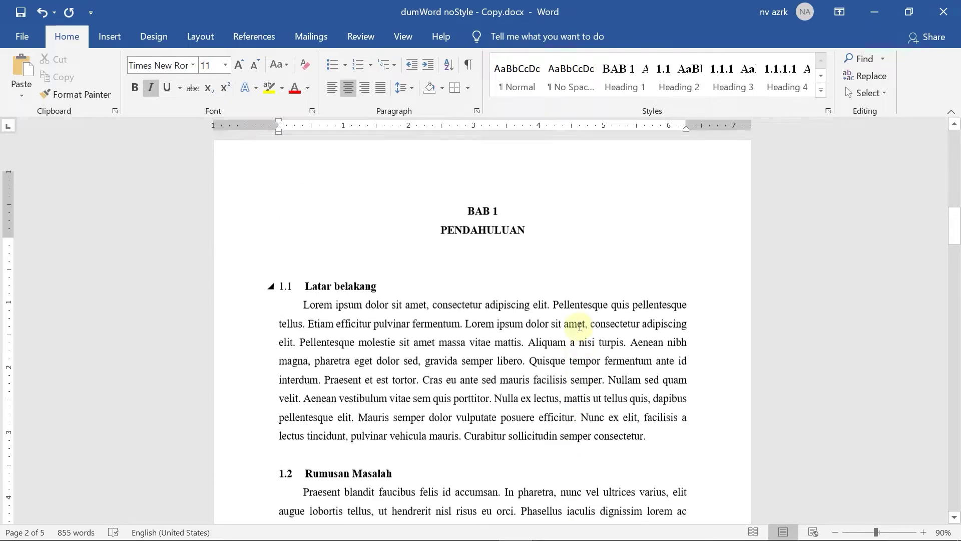
scroll(580, 326, down, 6)
scroll(581, 322, up, 3)
scroll(581, 320, up, 3)
scroll(579, 324, down, 5)
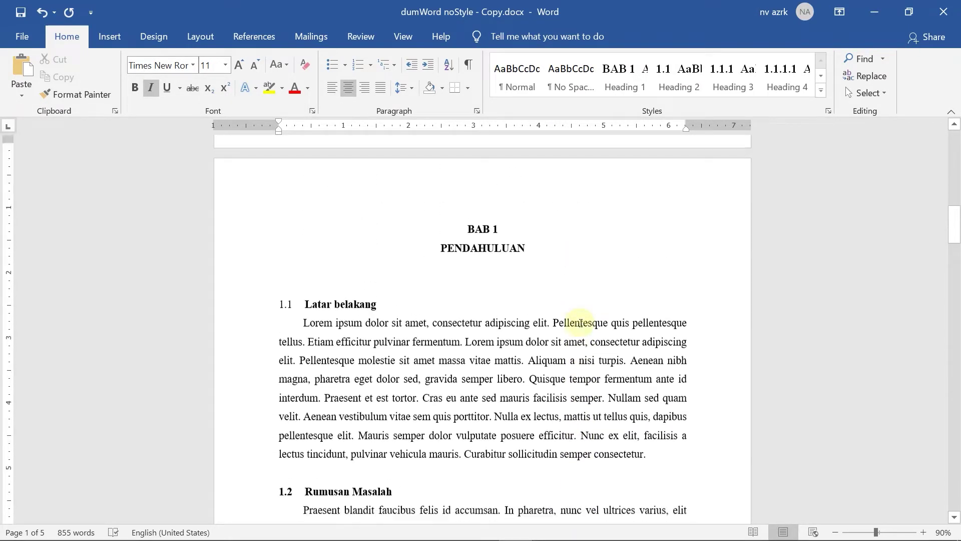
scroll(579, 325, down, 6)
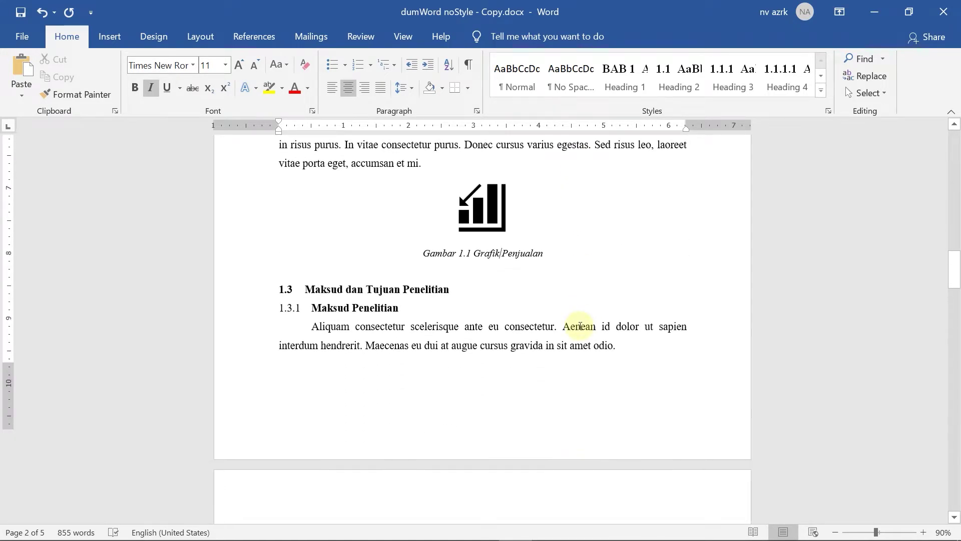
mouse_move(954, 279)
mouse_down()
mouse_move(956, 257)
mouse_move(951, 281)
mouse_move(953, 268)
mouse_up()
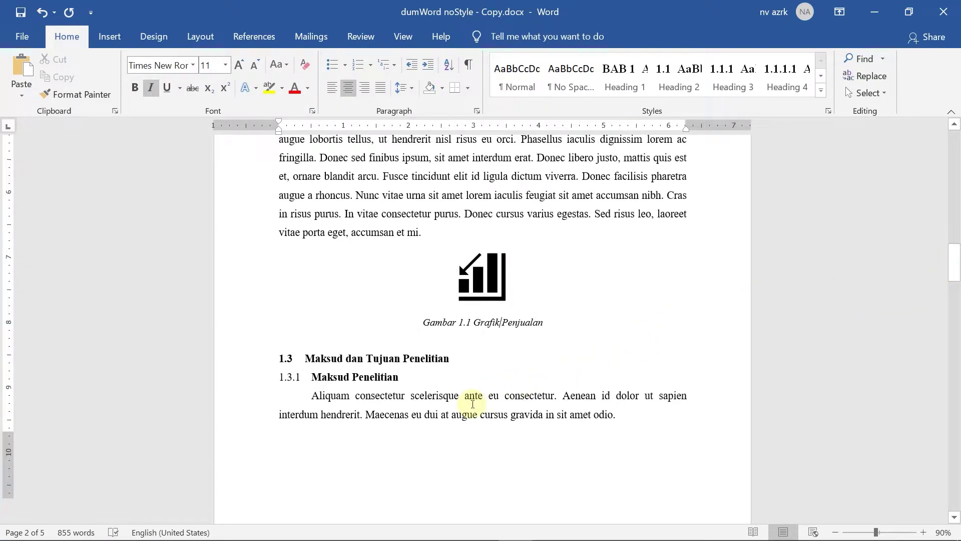
- Insert a triangle shape about 1.16" wide and 1" high below the 1.3.1 Maksud Penelitian paragraph
scroll(468, 401, down, 3)
click(331, 248)
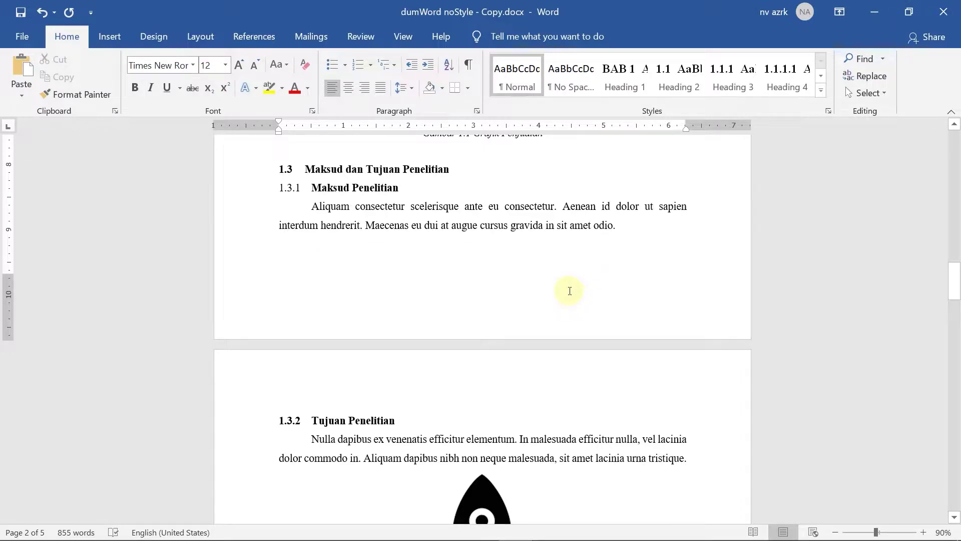
scroll(547, 388, down, 4)
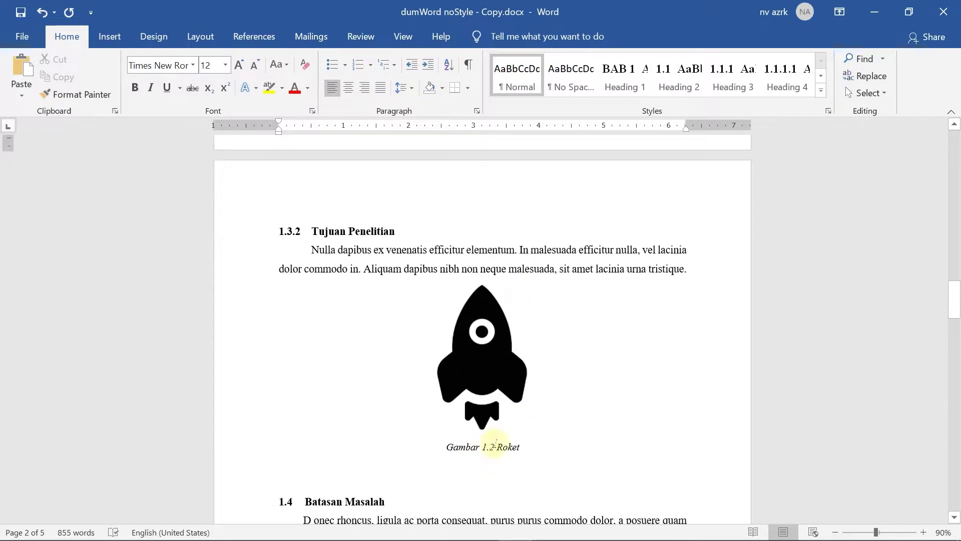
scroll(457, 313, up, 4)
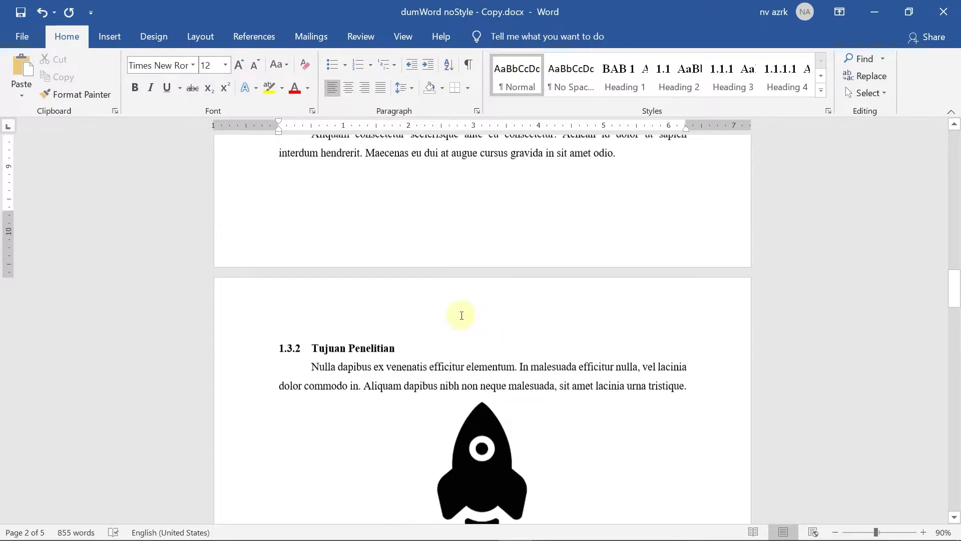
click(110, 33)
click(192, 59)
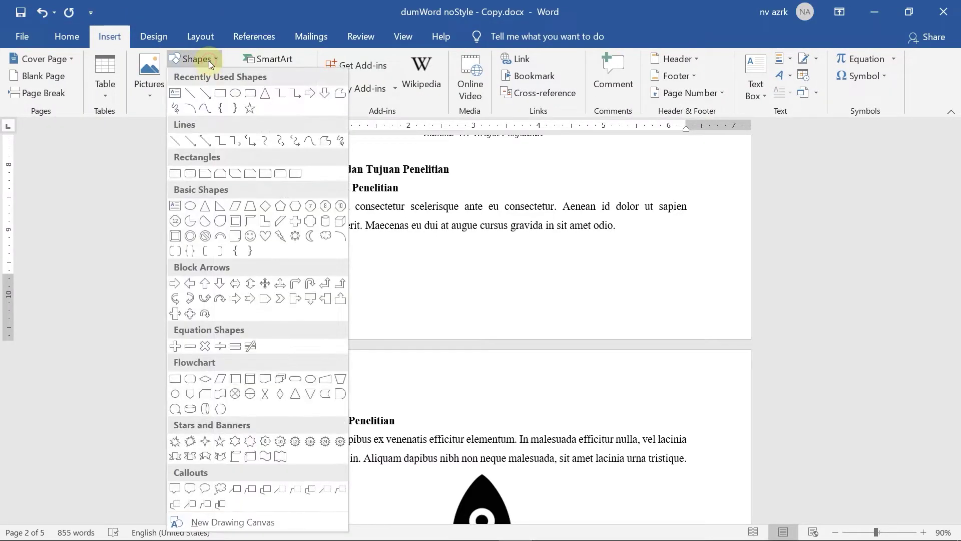
click(264, 94)
click(287, 239)
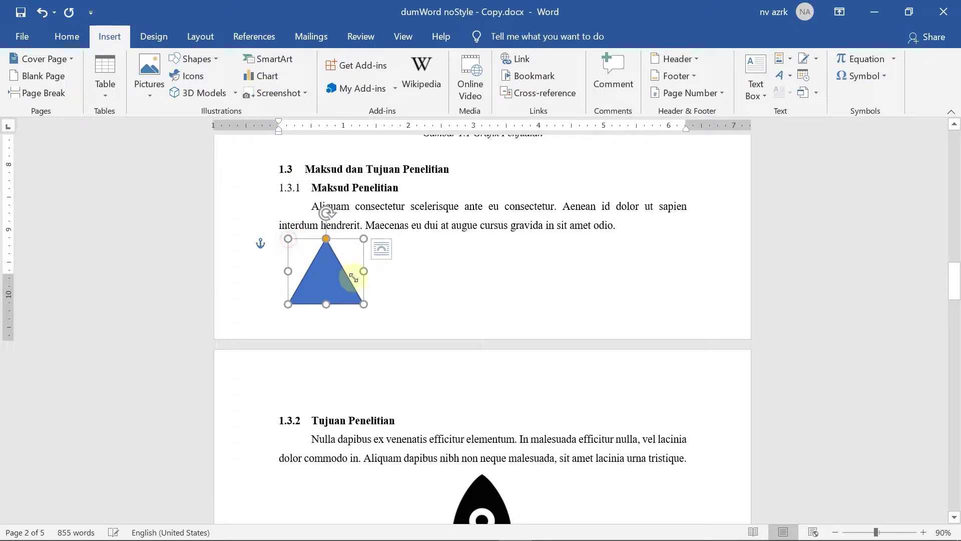
- Set the triangle's layout to In Line with Text and centre it on its line
click(380, 249)
click(421, 311)
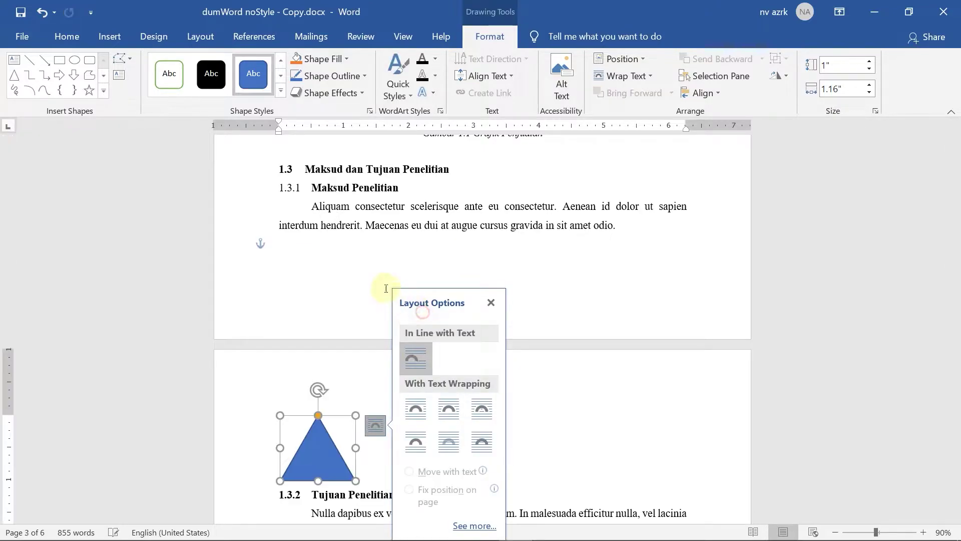
scroll(381, 408, down, 2)
click(380, 350)
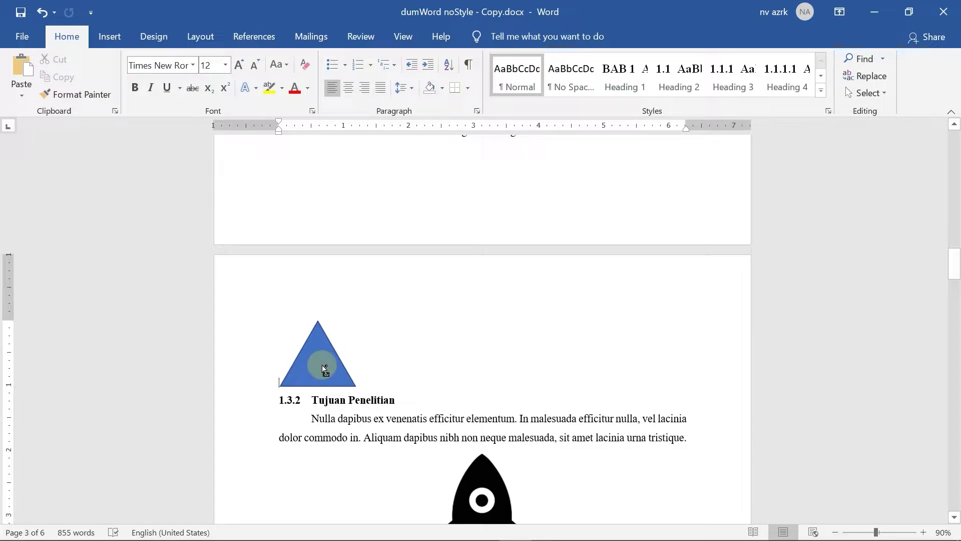
key(ctrl+e)
- Add a caption below the triangle using the Gambar label and the text Segitiga
right_click(485, 367)
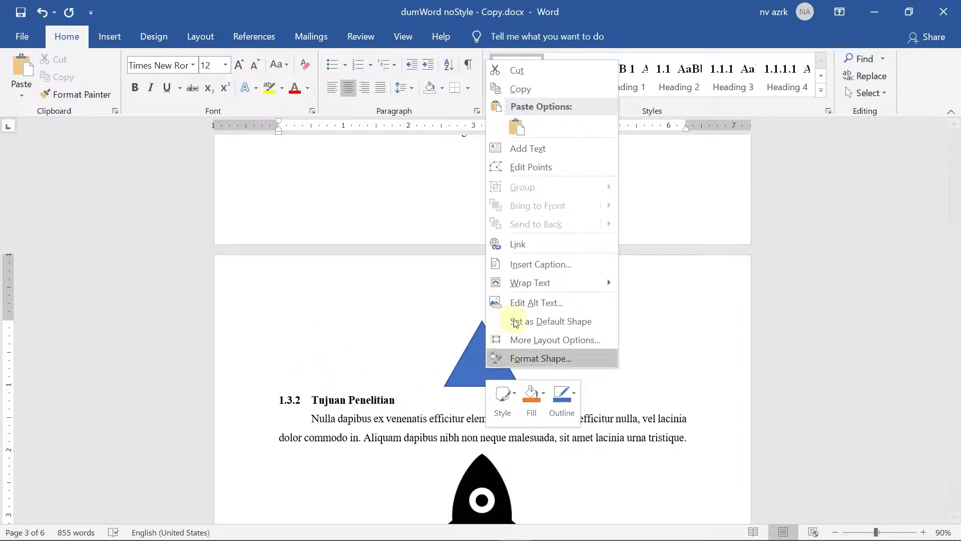
click(531, 264)
text(Segitiga)
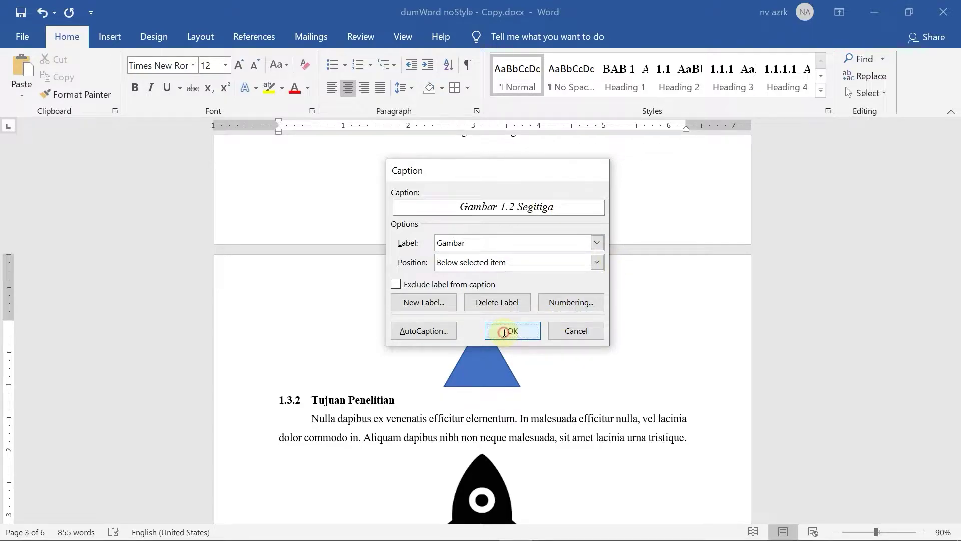
click(503, 332)
- Check the numbering of the triangle, rocket and sales chart captions in chapter 1
scroll(513, 331, up, 2)
scroll(513, 332, down, 2)
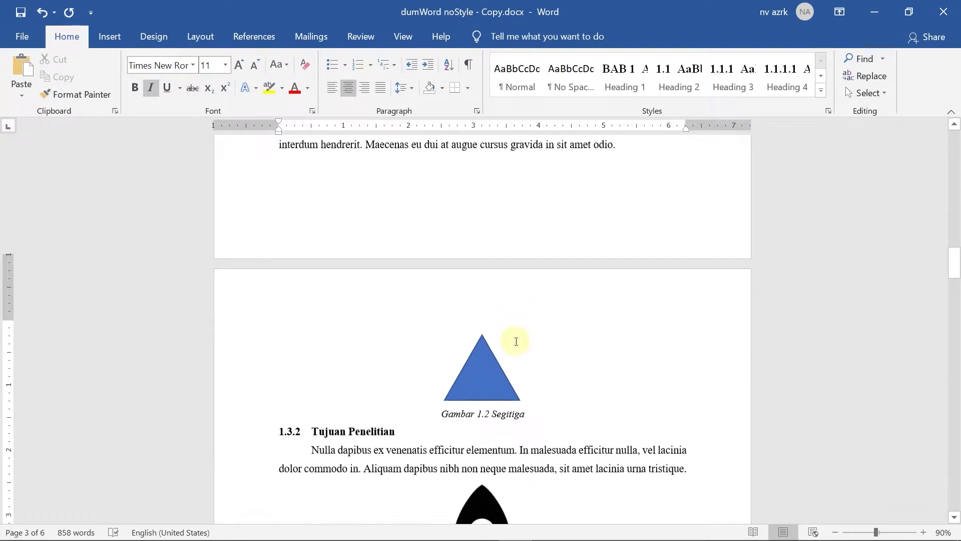
scroll(492, 421, down, 2)
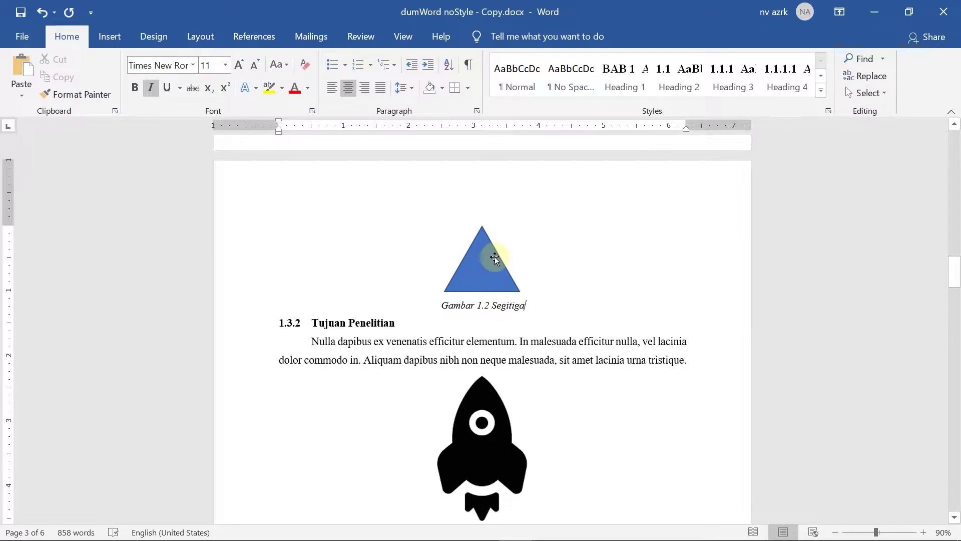
scroll(490, 296, down, 3)
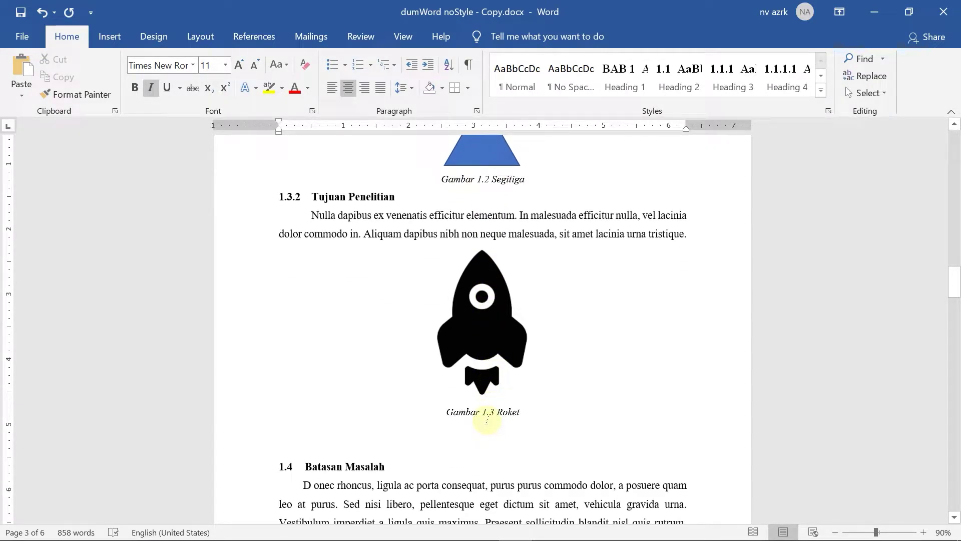
scroll(559, 427, up, 8)
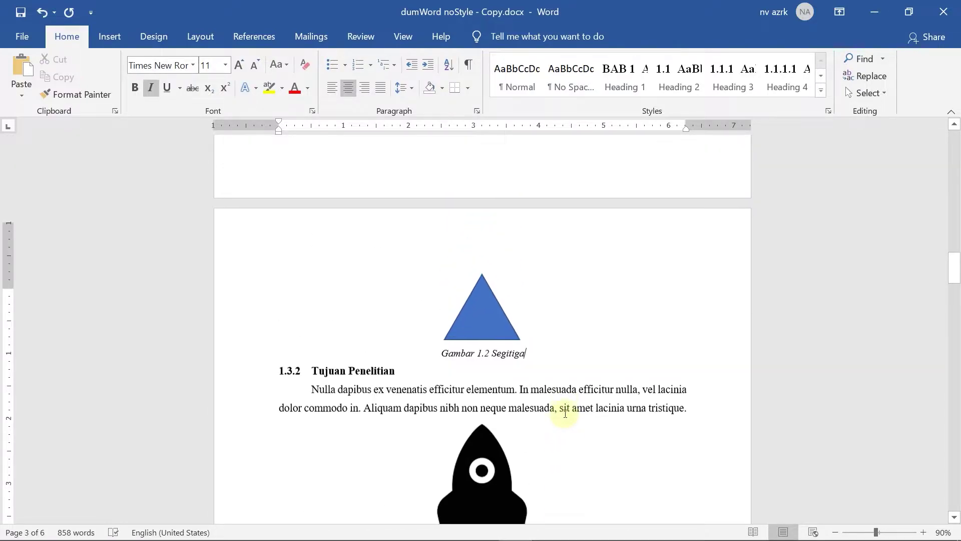
scroll(565, 407, up, 3)
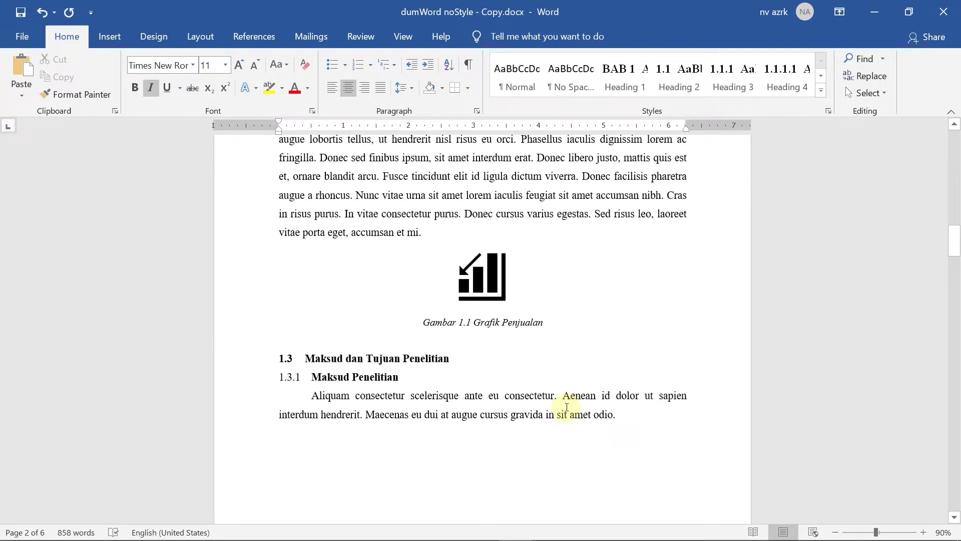
scroll(565, 407, up, 3)
scroll(563, 407, down, 3)
scroll(569, 389, up, 6)
scroll(569, 391, up, 3)
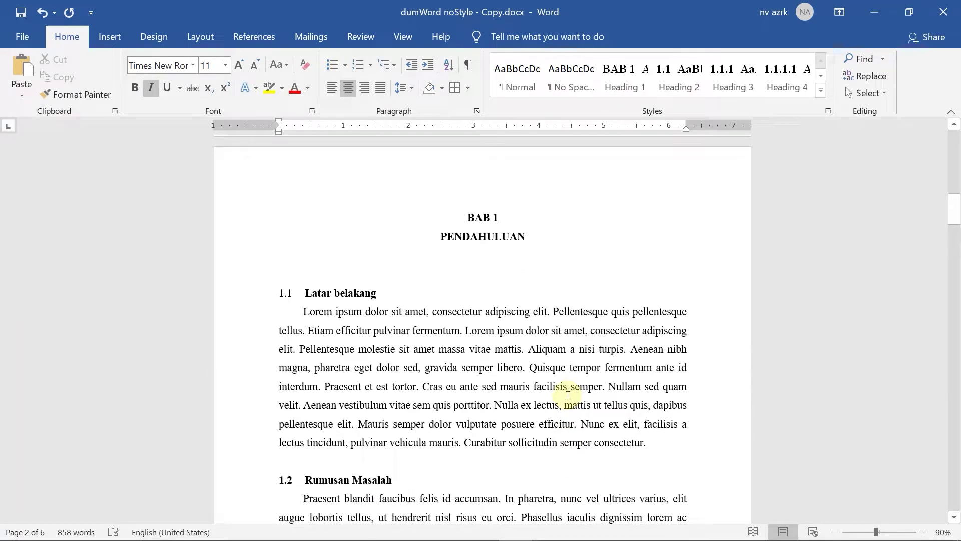
scroll(567, 395, up, 3)
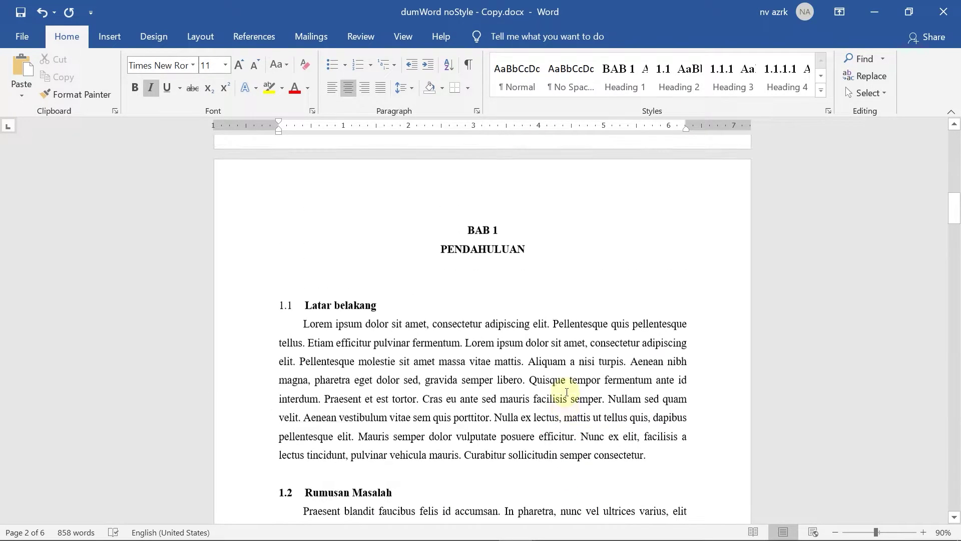
- Insert a Next Page section break on the empty line below the table of contents
drag(953, 195, 953, 149)
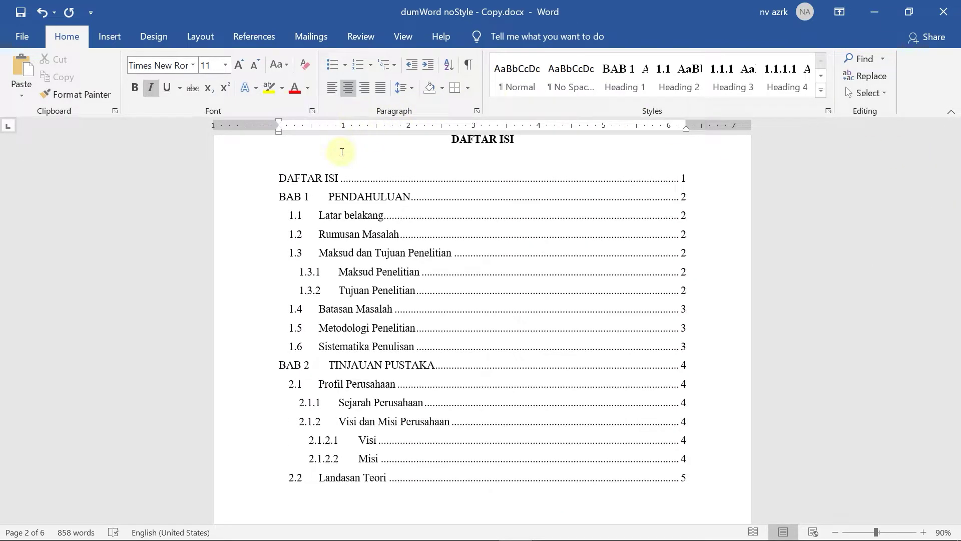
click(398, 253)
scroll(630, 371, down, 2)
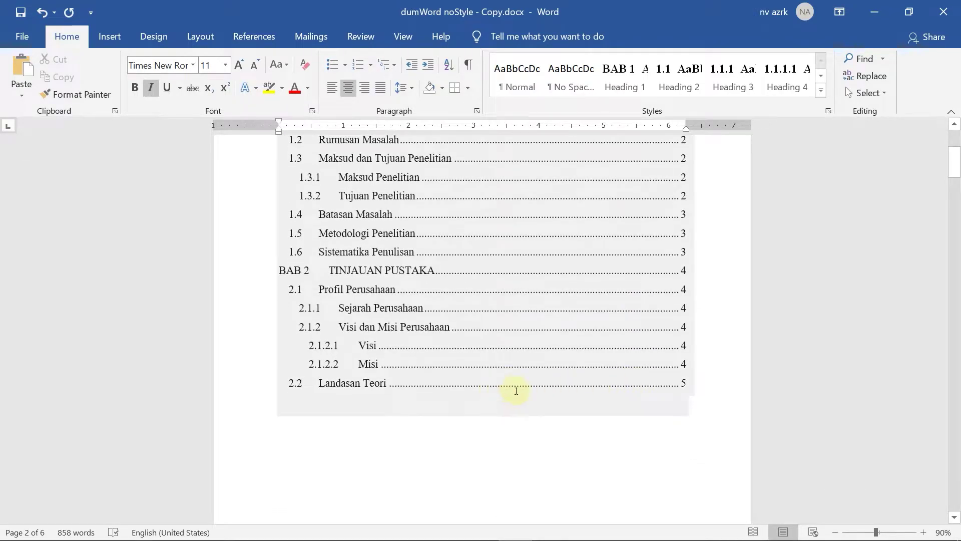
click(701, 435)
scroll(340, 365, down, 5)
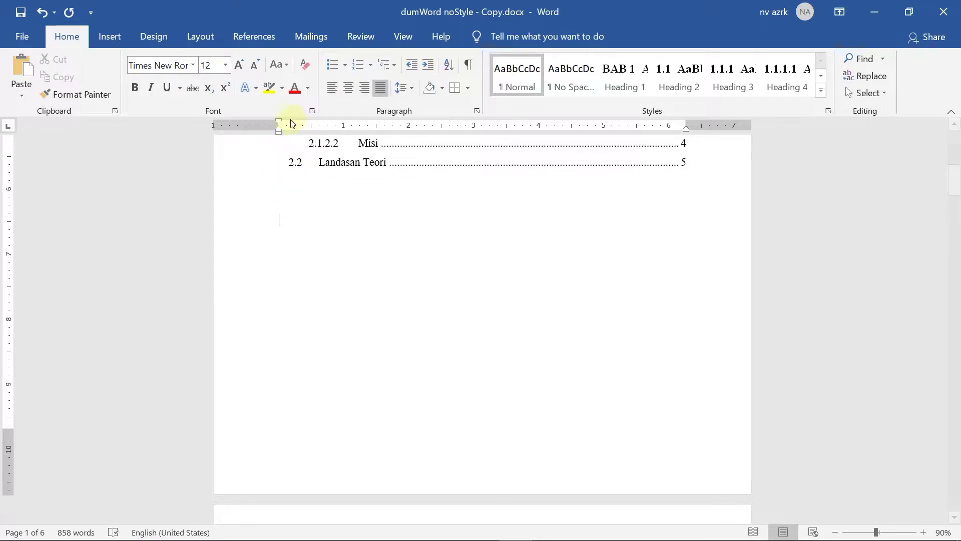
click(199, 36)
click(186, 59)
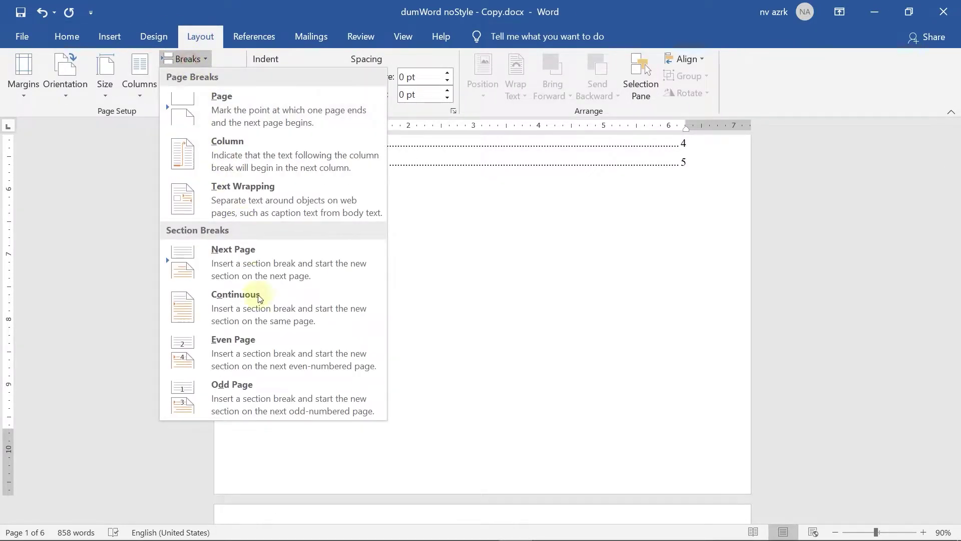
click(265, 263)
- Start a table of figures on the new page after the table of contents, using Gambar as the caption label
scroll(423, 340, down, 3)
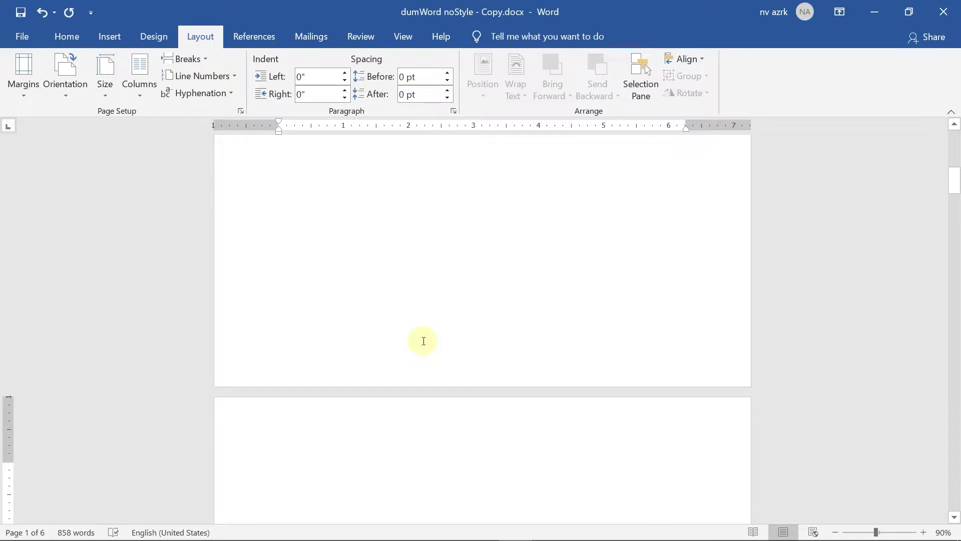
scroll(423, 339, down, 1)
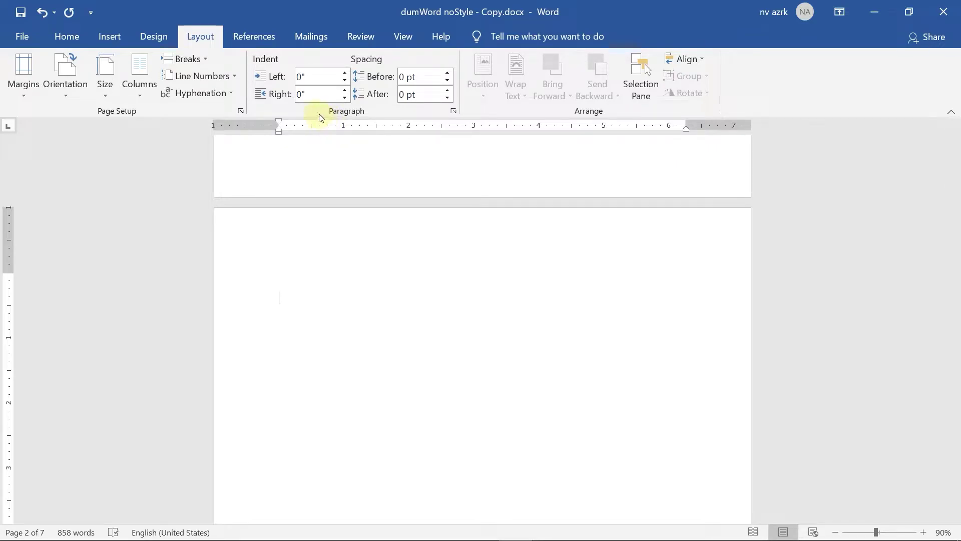
click(251, 39)
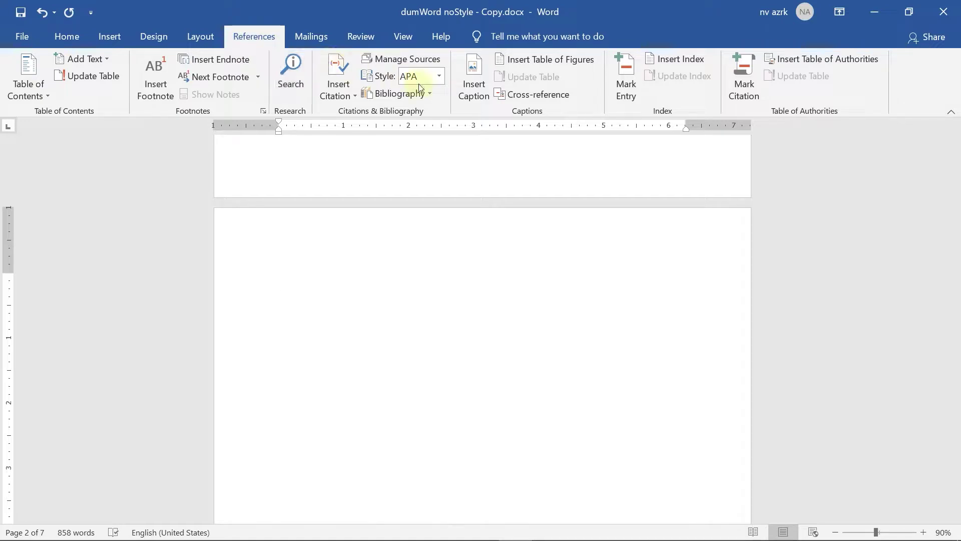
click(554, 59)
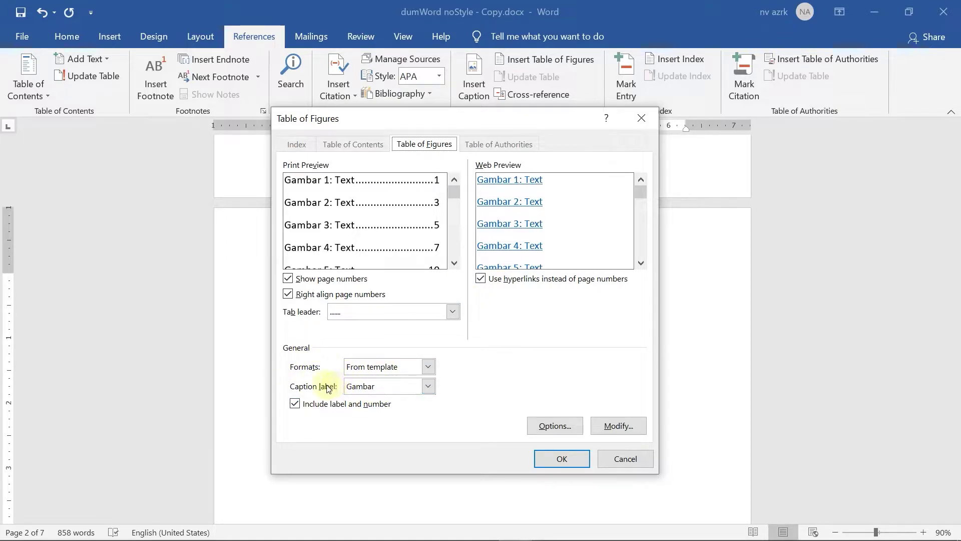
click(428, 385)
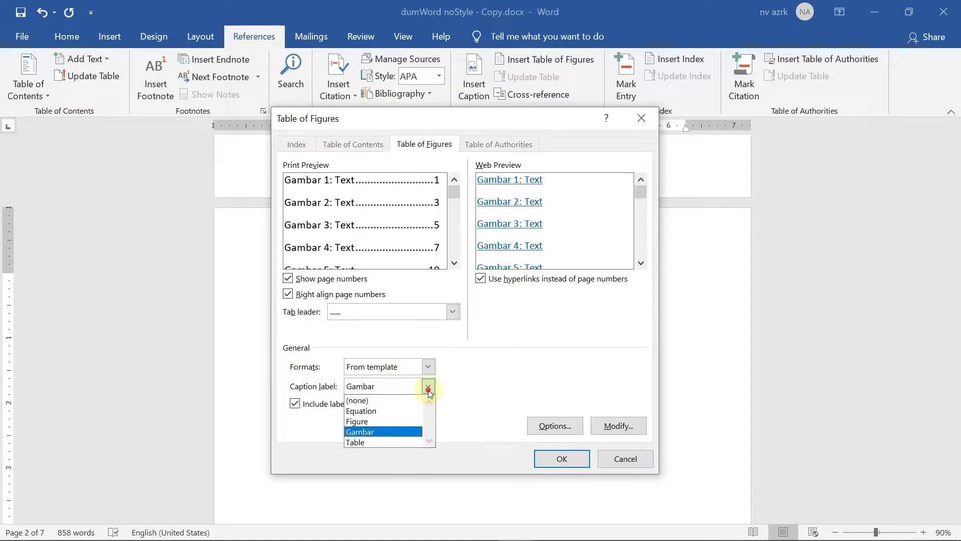
click(364, 431)
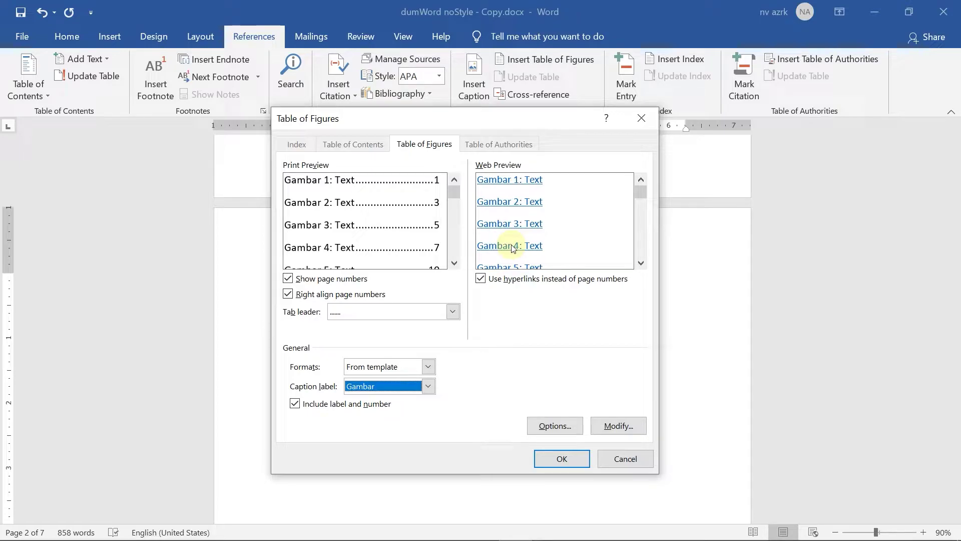
- Modify the Table of Figures style to Times New Roman, 12 pt, with justified alignment
click(620, 425)
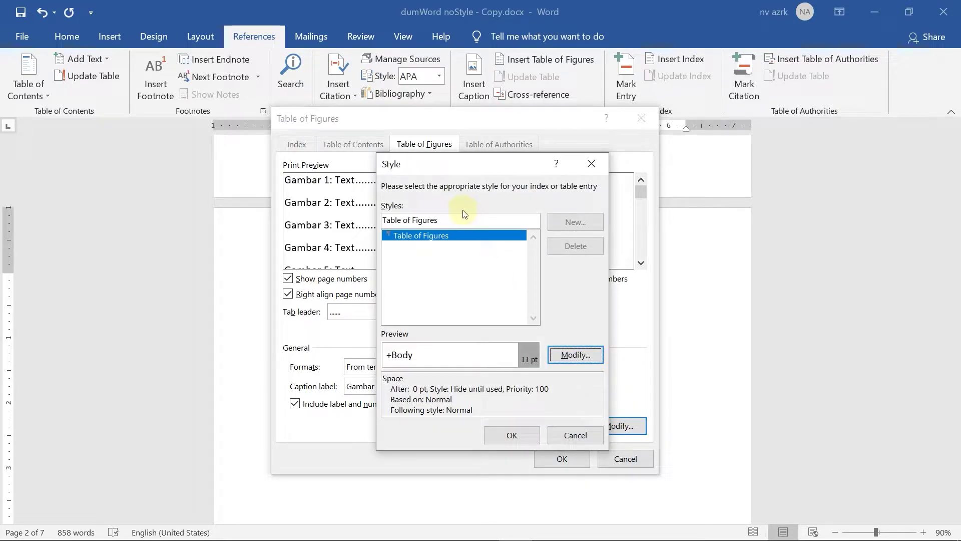
click(576, 355)
click(415, 221)
click(410, 273)
click(445, 221)
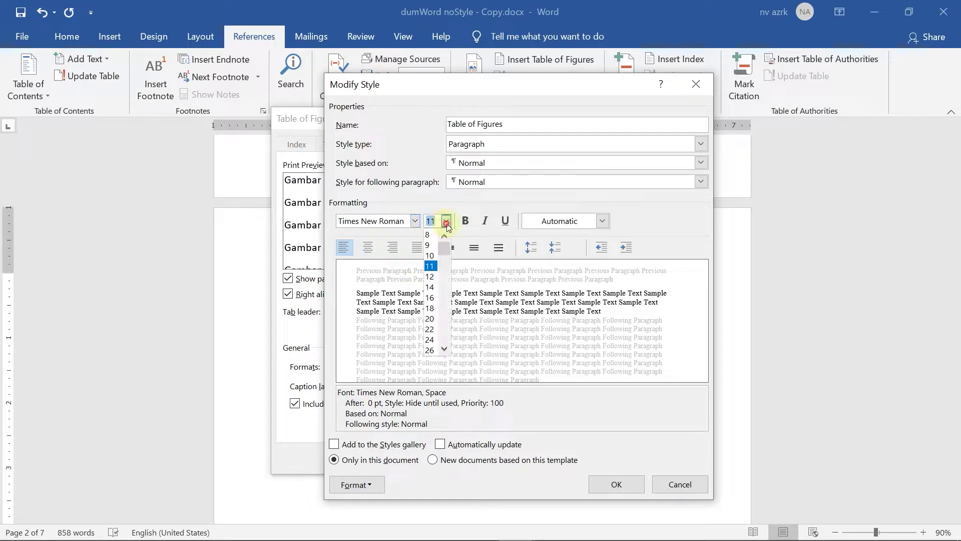
click(431, 276)
click(418, 247)
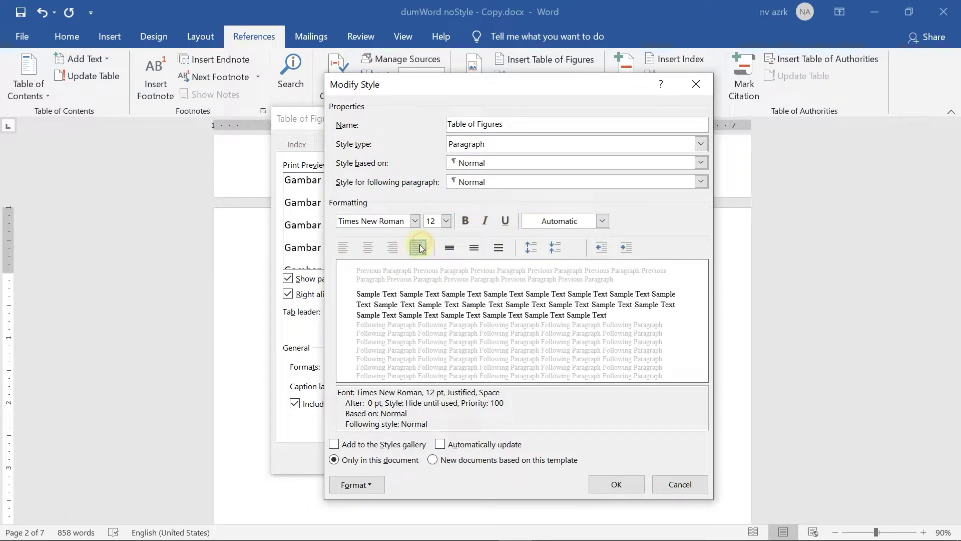
- Set the Table of Figures style's line spacing to 1.5 lines and insert the list of figures
click(386, 486)
click(412, 334)
click(575, 311)
click(572, 332)
click(578, 472)
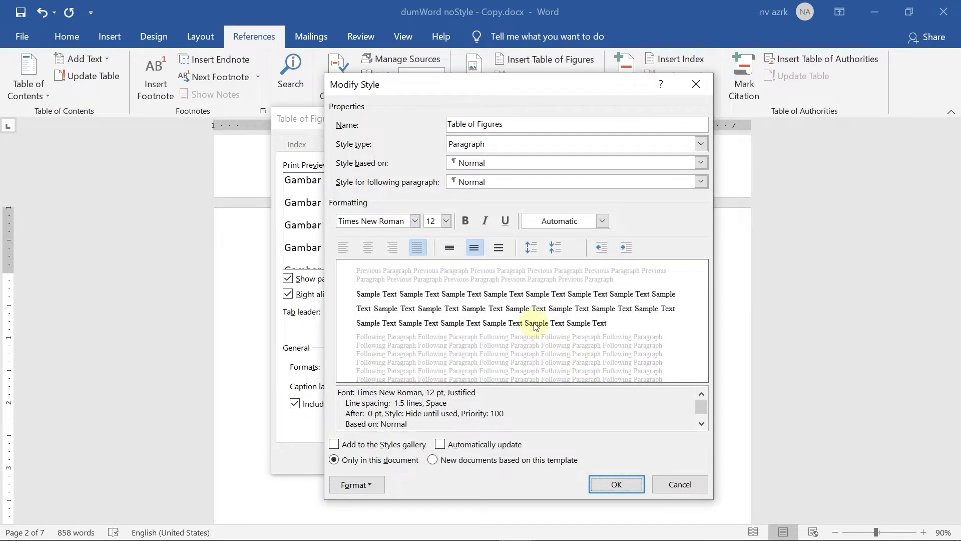
click(616, 482)
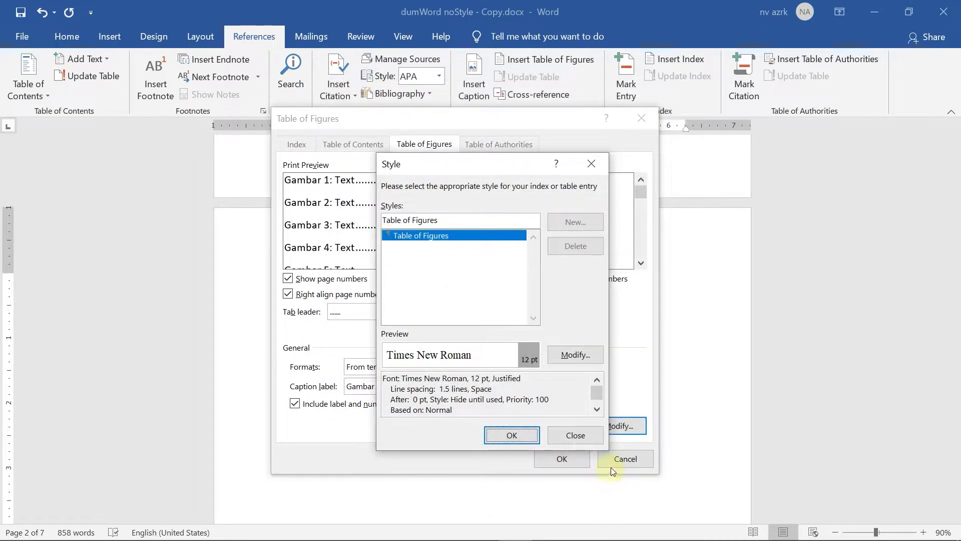
click(512, 435)
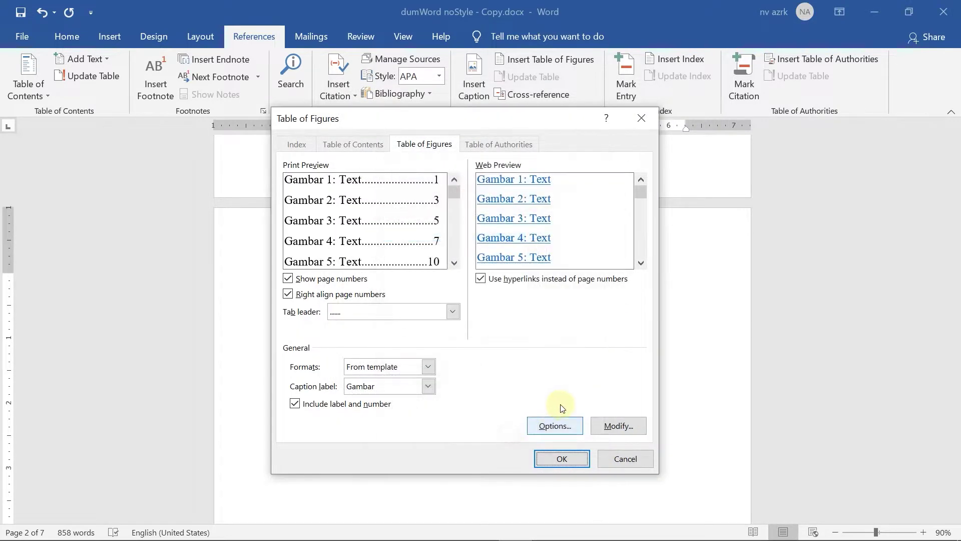
click(562, 459)
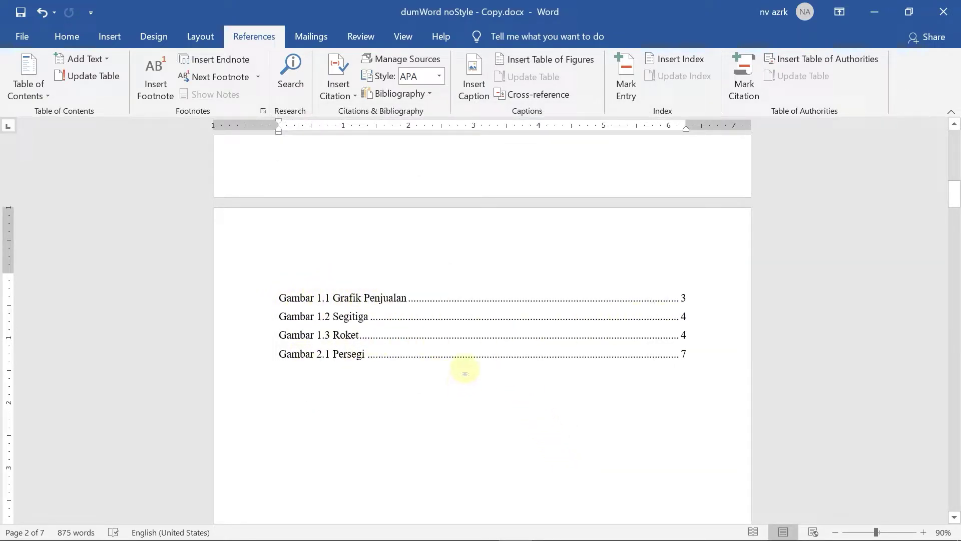
- Add the title DAFTAR GAMBAR above the list of figures in the TOC Heading style, followed by an empty line
click(329, 263)
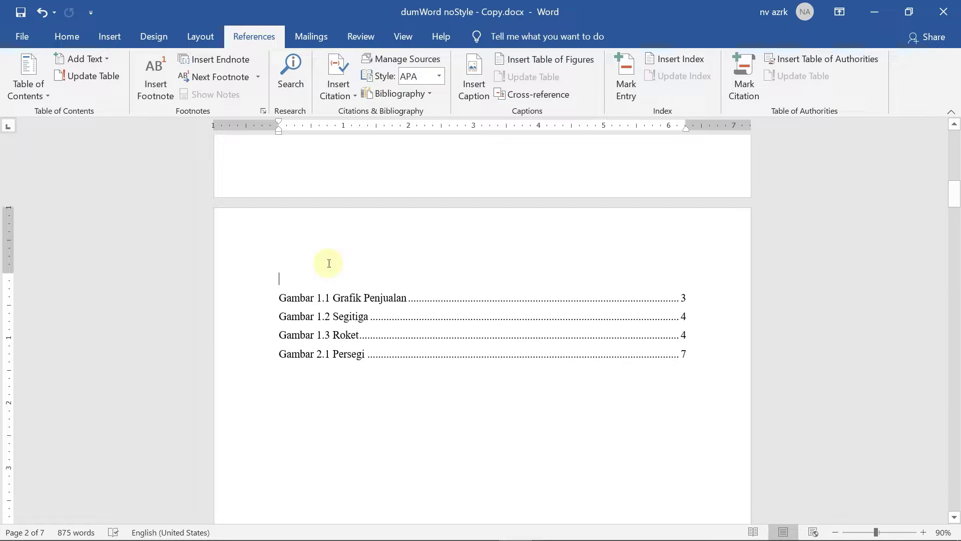
text(DAFTAR GAMBAR)
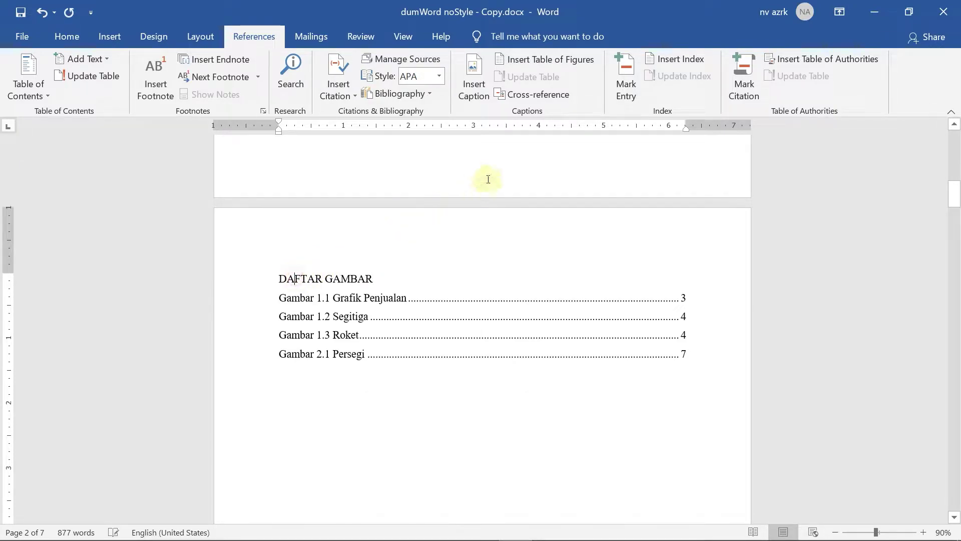
click(69, 37)
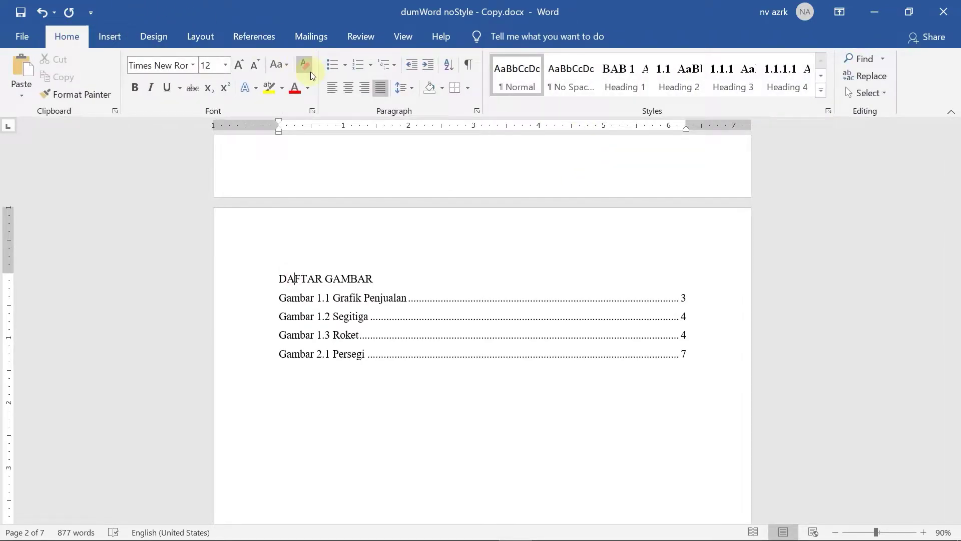
click(821, 90)
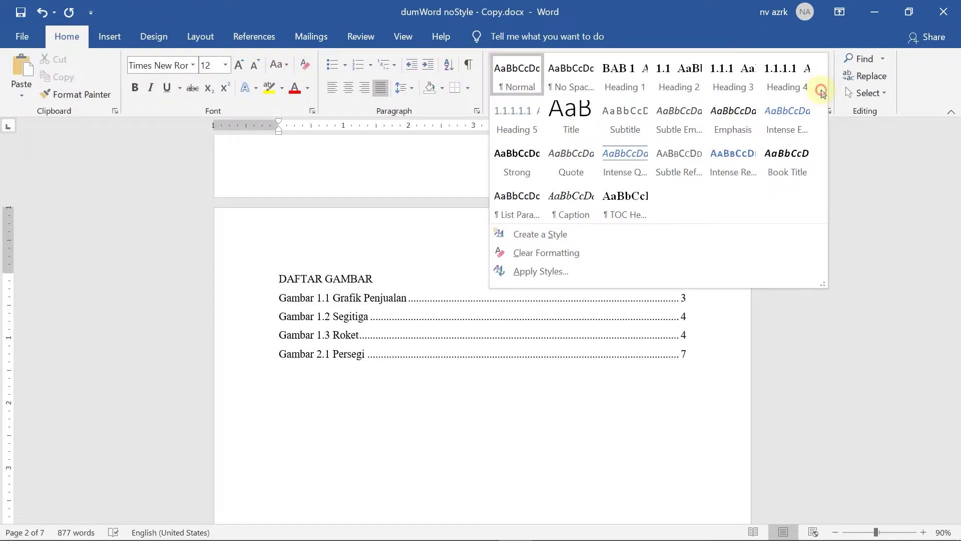
click(625, 203)
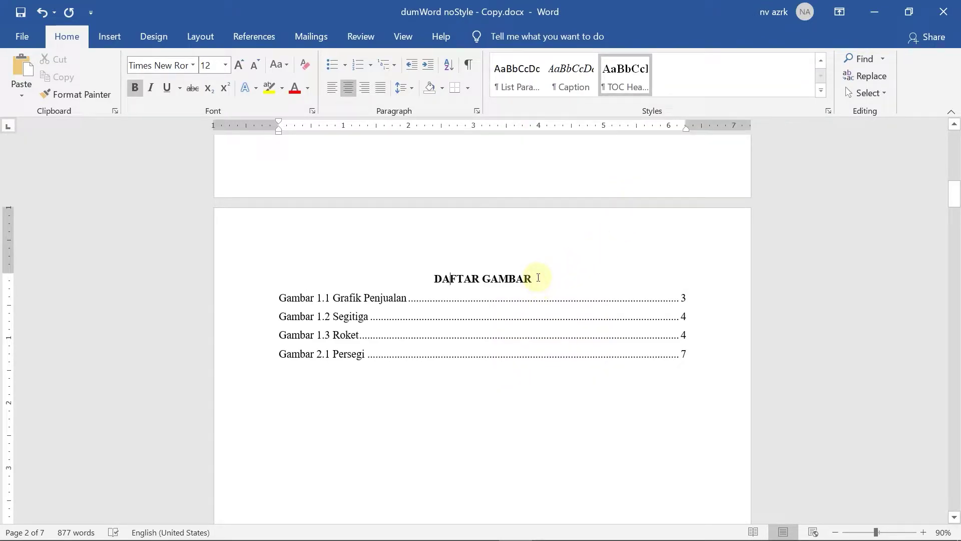
key(End)
key(Return)
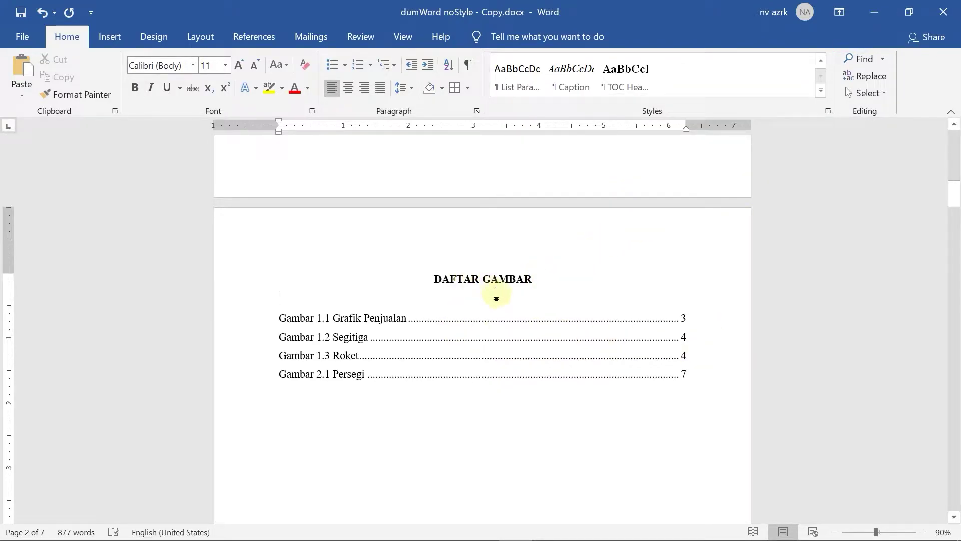
- Update the entire DAFTAR ISI table of contents, including its entries and page numbers
scroll(500, 293, up, 2)
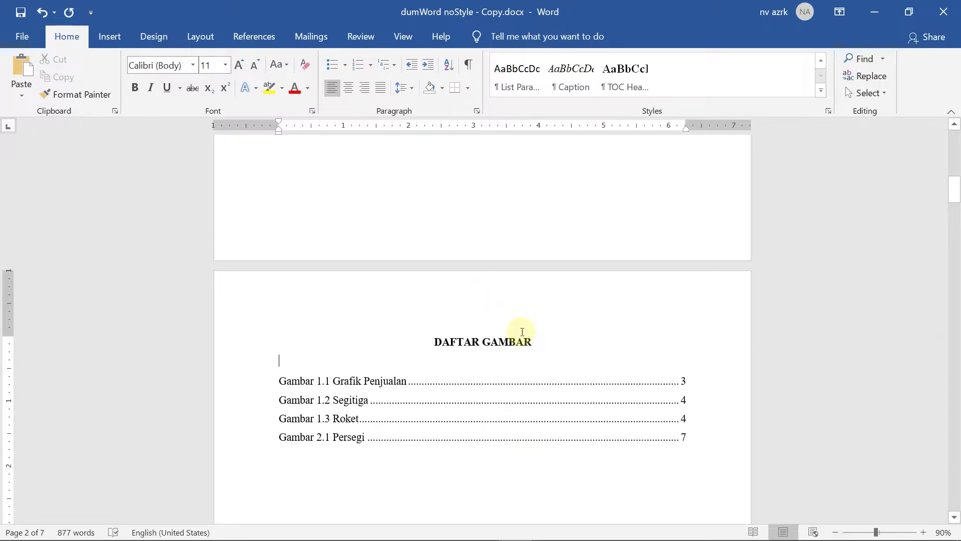
scroll(524, 326, up, 10)
scroll(533, 311, up, 7)
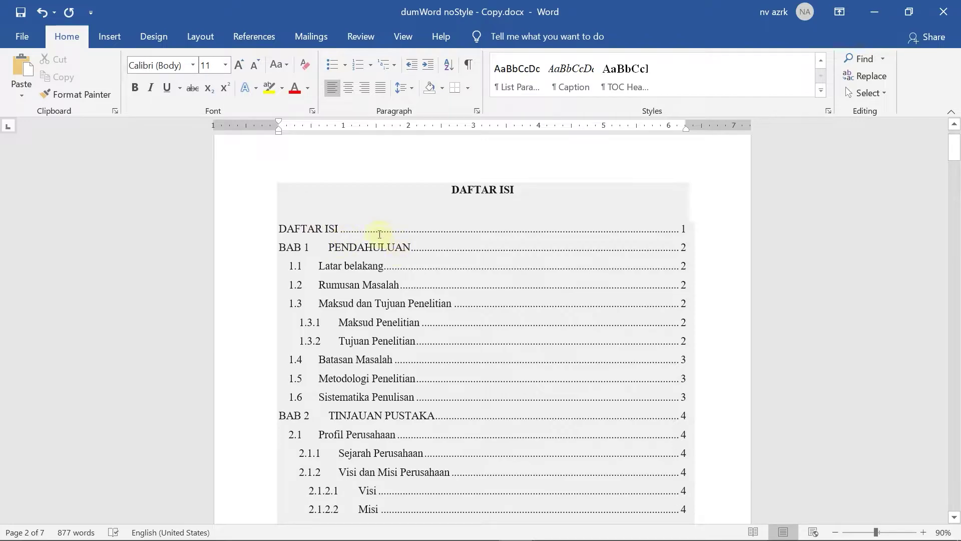
click(345, 200)
click(344, 173)
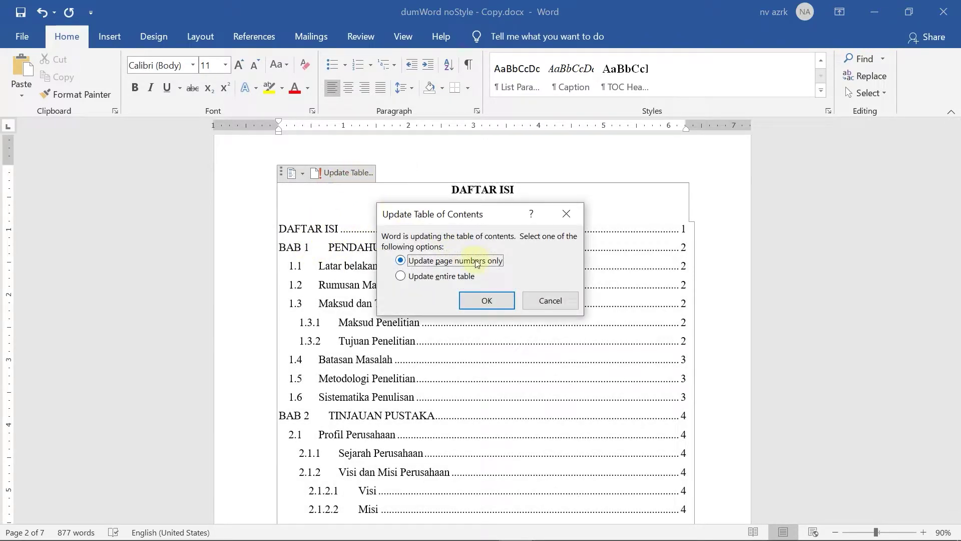
click(450, 276)
click(488, 300)
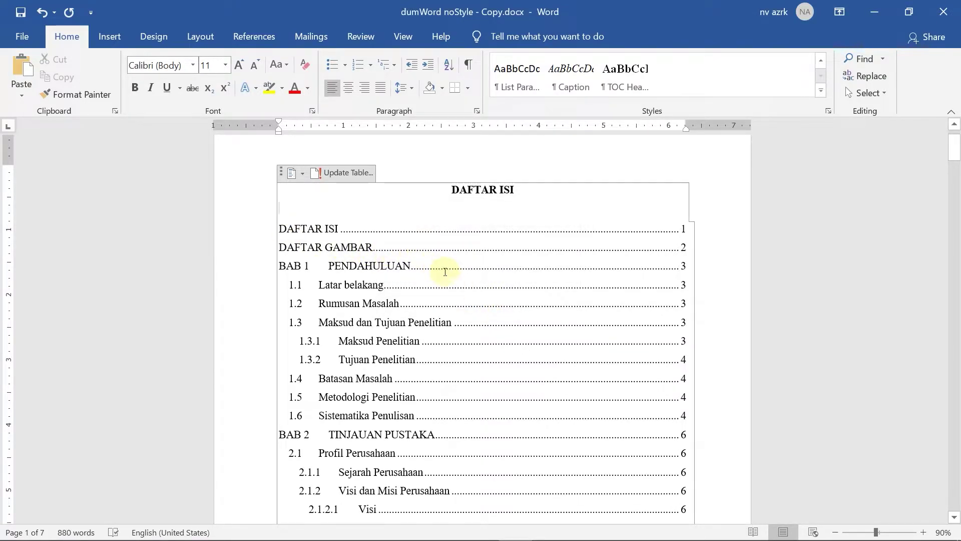
- Add an empty line after the Visi paragraph in section 2.1.2.1
scroll(407, 322, down, 5)
scroll(552, 327, down, 5)
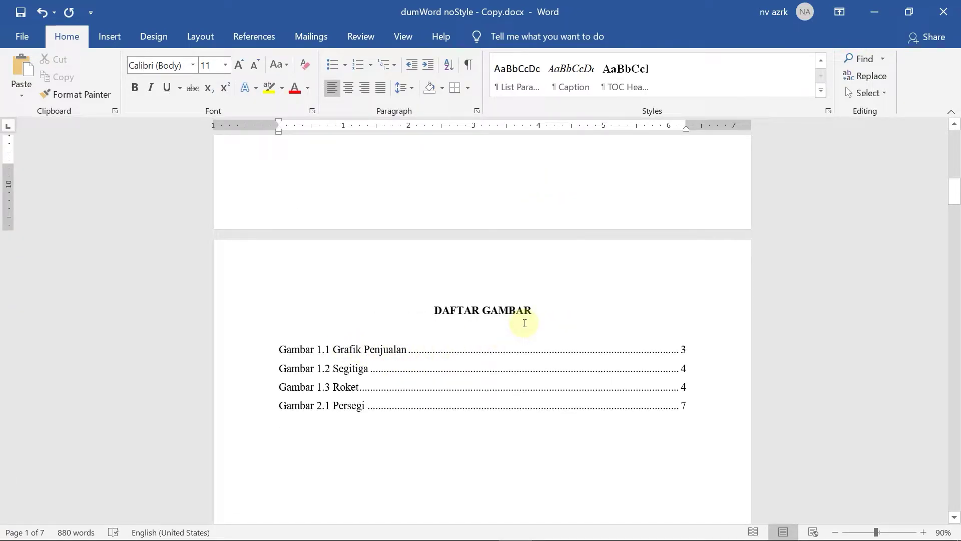
scroll(375, 385, down, 3)
scroll(374, 378, up, 3)
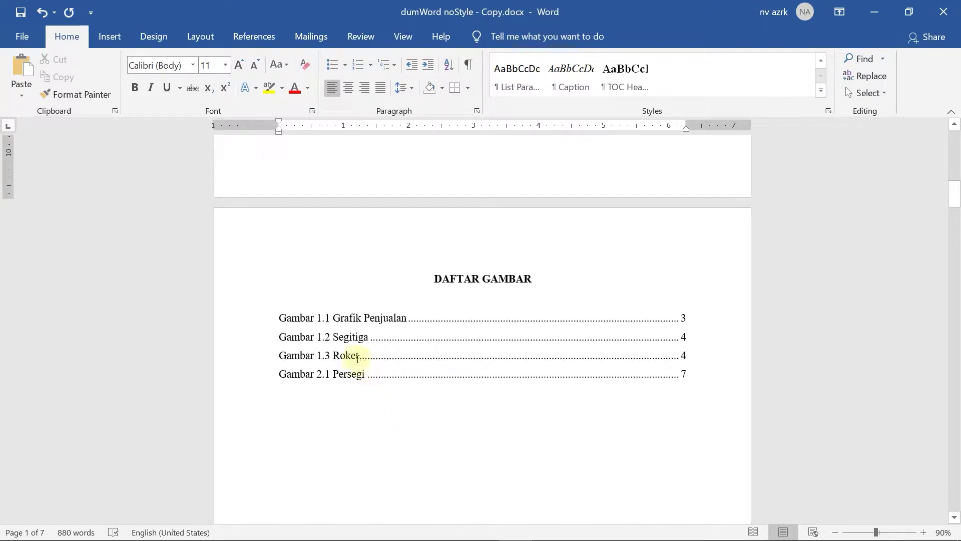
scroll(400, 351, down, 3)
drag(951, 208, 931, 440)
click(431, 356)
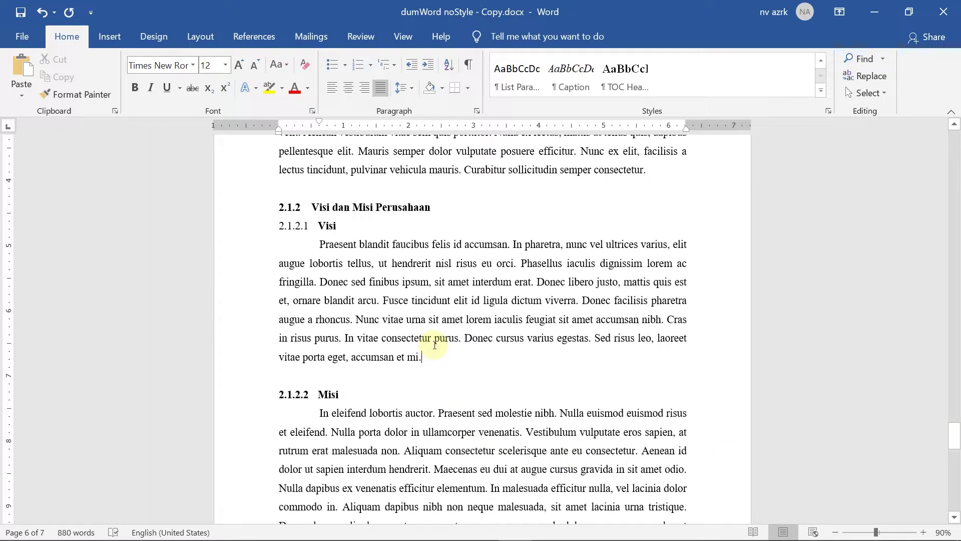
key(Return)
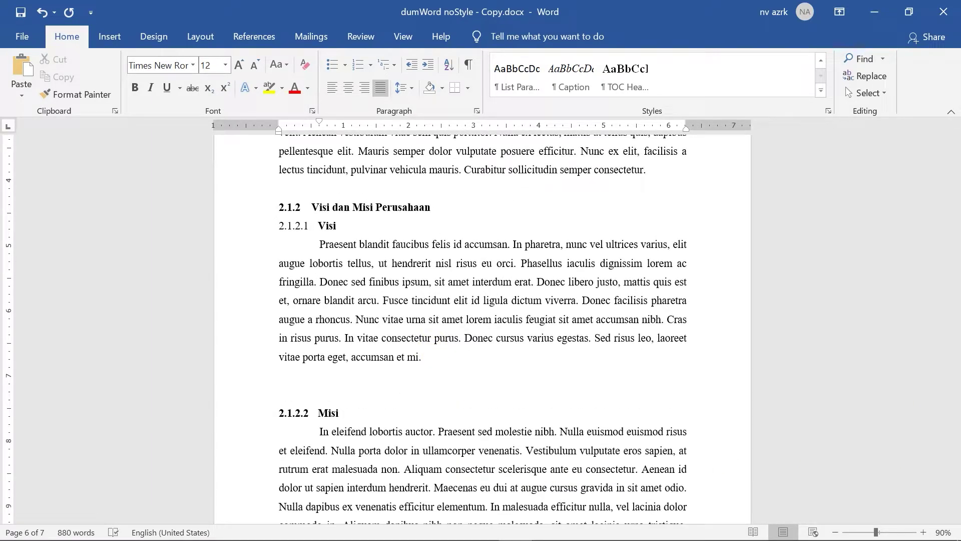
- Insert the magnifying glass icon from the Analytics category on the empty line below the Visi paragraph and centre it
click(109, 36)
click(186, 77)
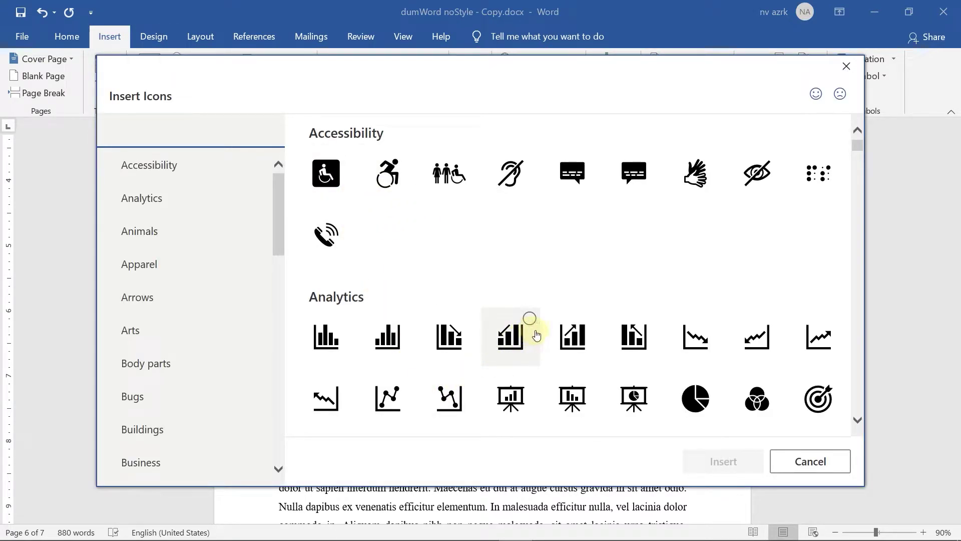
scroll(561, 331, down, 3)
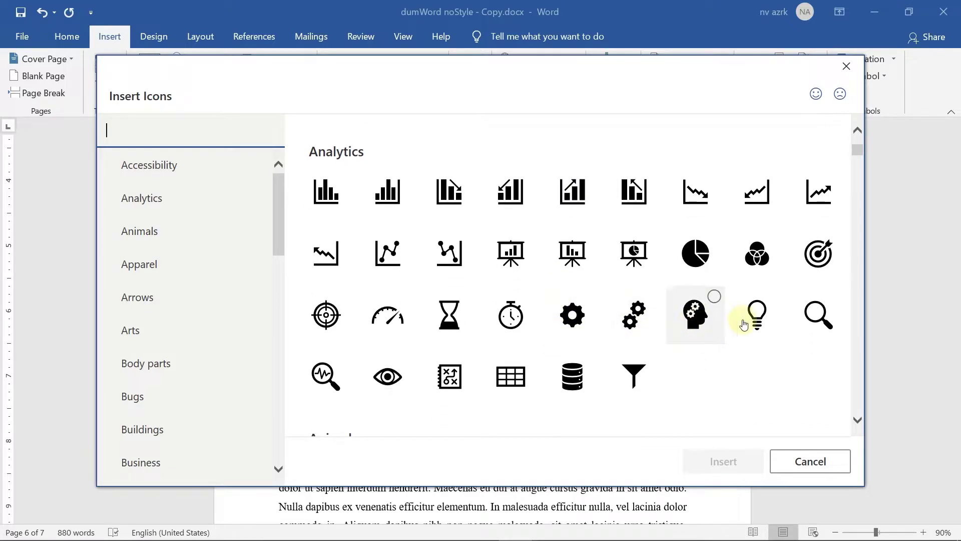
click(826, 308)
click(732, 459)
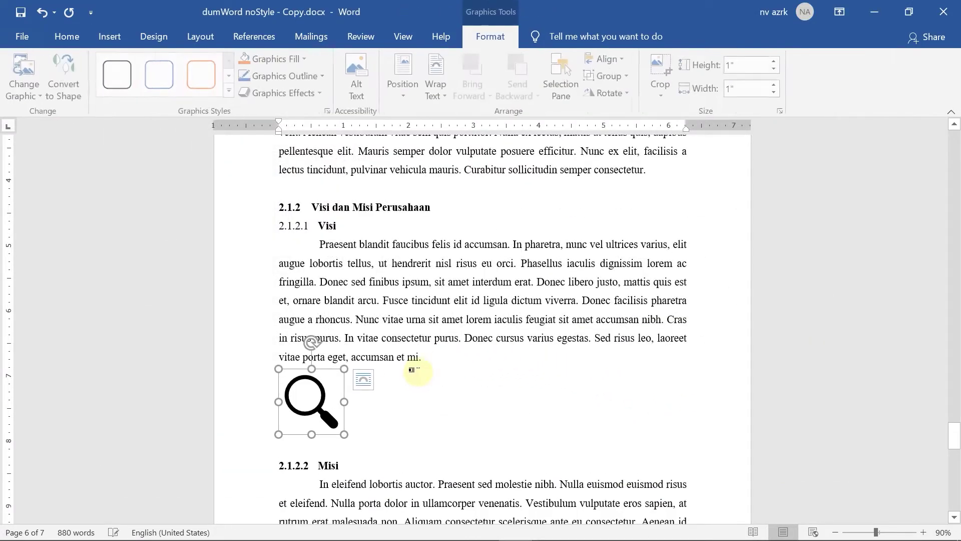
key(ctrl+e)
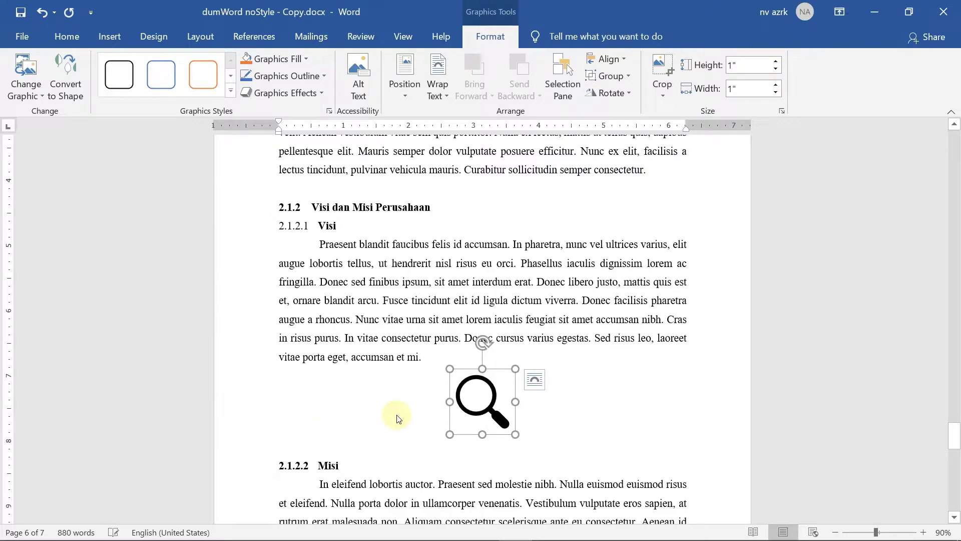
- Add a caption below the magnifying glass using the Gambar label and the text Kaca Pembesar
right_click(472, 401)
click(517, 316)
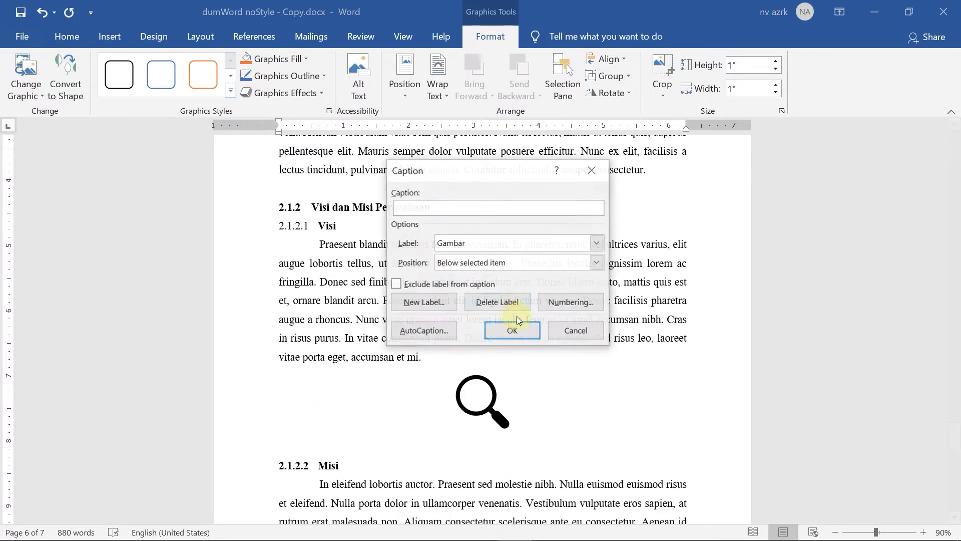
text(Kaca Pembesar)
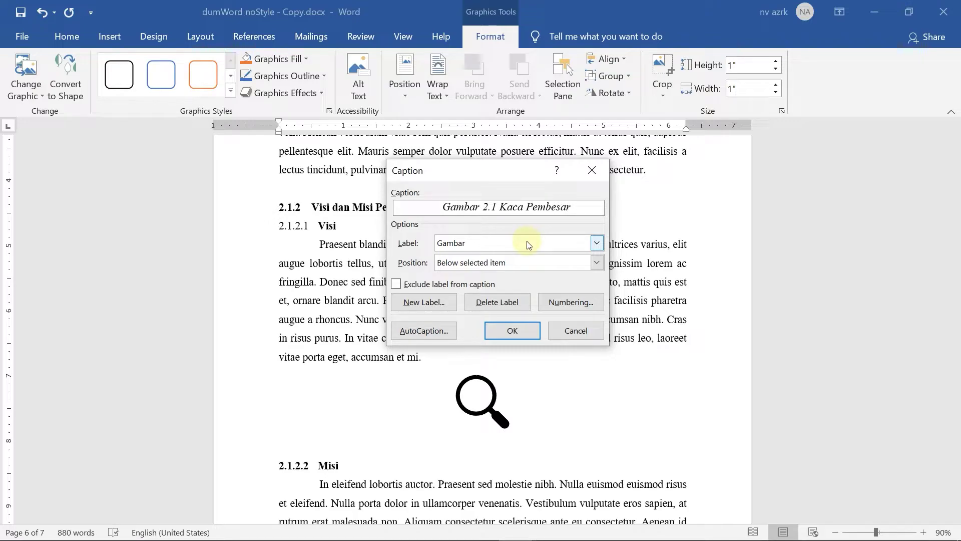
click(511, 331)
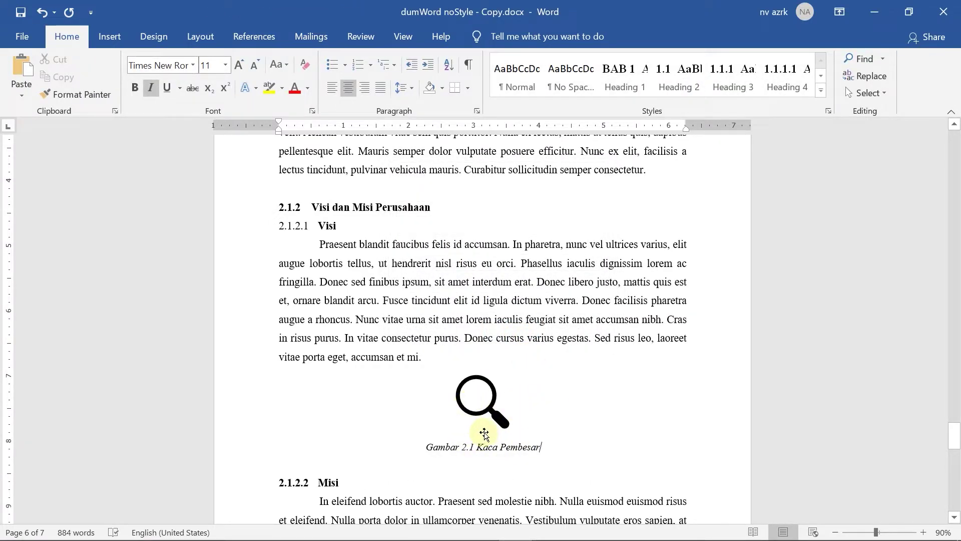
- Update the entire DAFTAR GAMBAR table of figures, including its entries and page numbers
drag(954, 439, 935, 183)
click(364, 295)
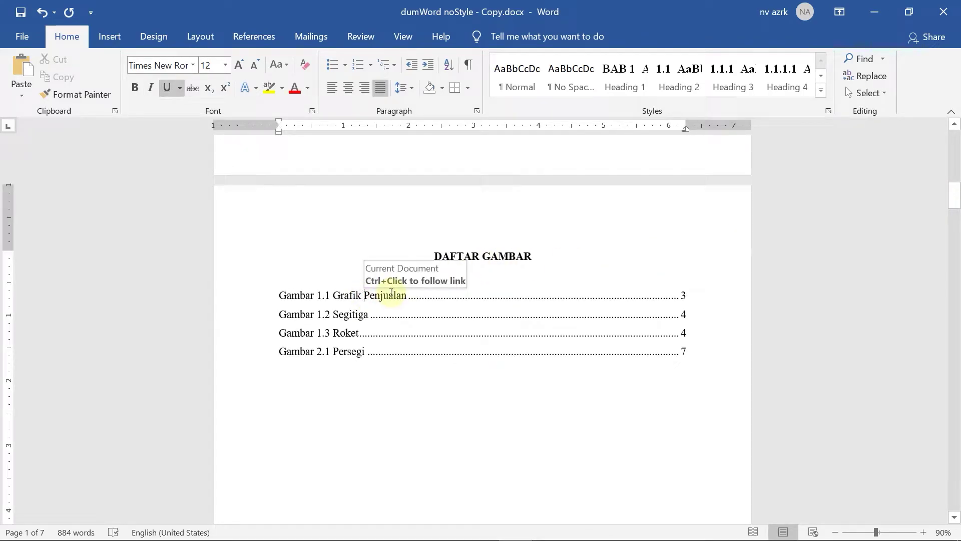
right_click(367, 295)
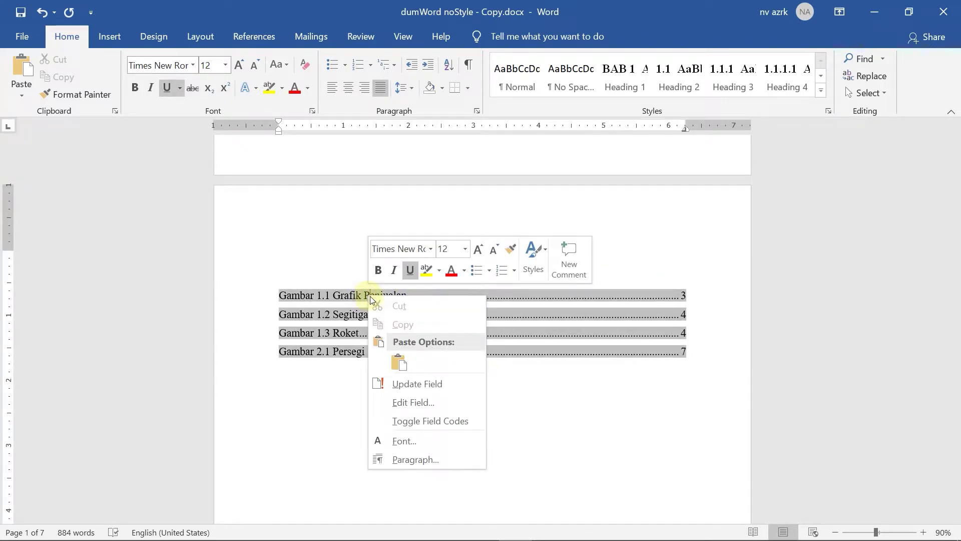
click(425, 384)
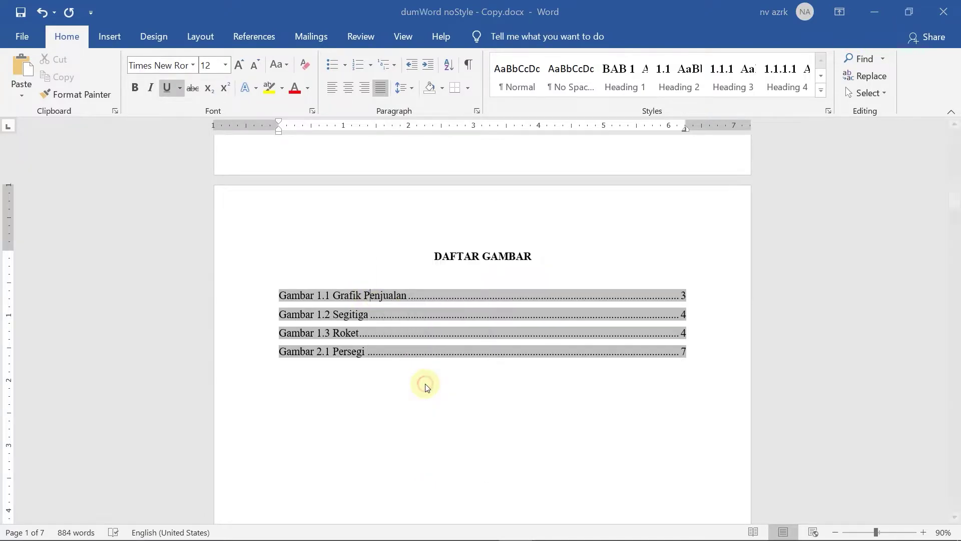
click(437, 278)
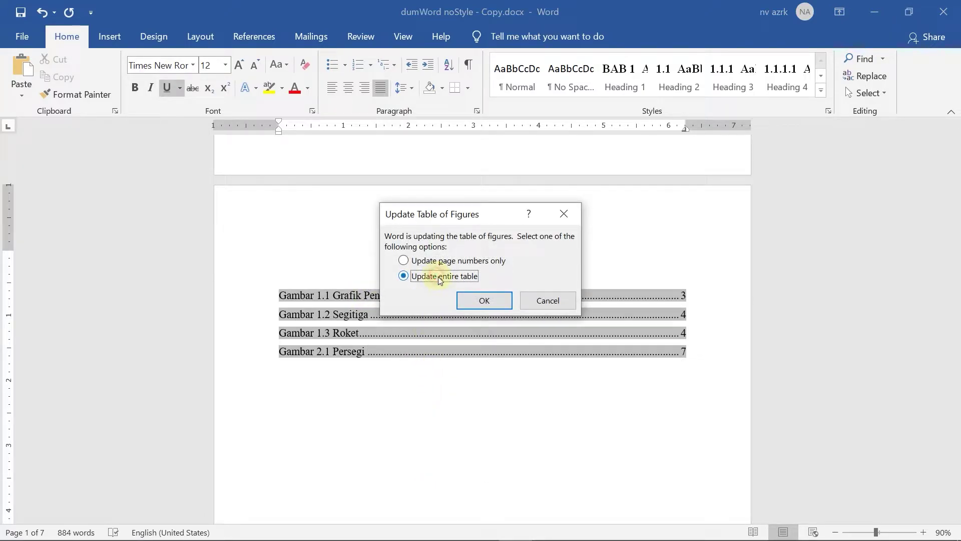
click(483, 301)
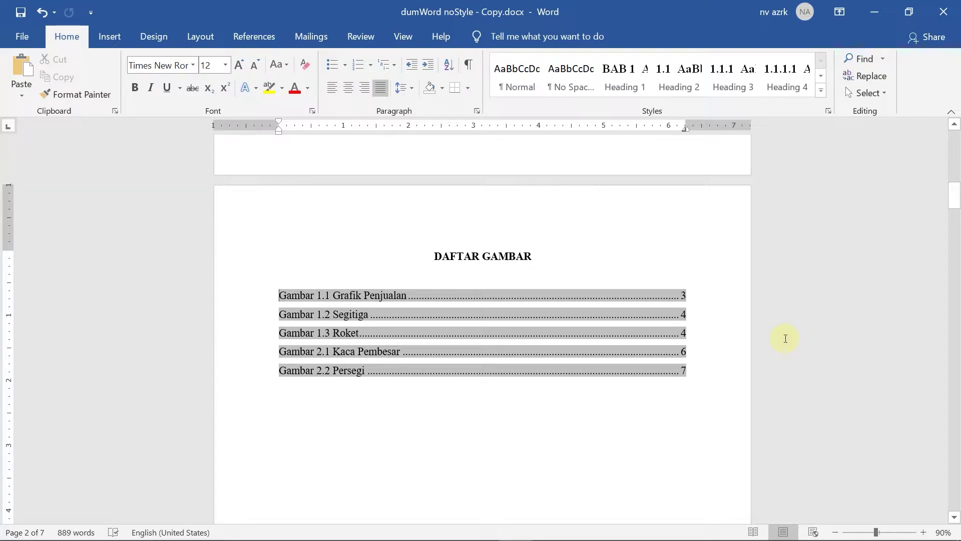
- Insert a table with two columns and two rows on the empty line below the Gambar 1.3 Roket caption
drag(957, 200, 914, 322)
click(328, 429)
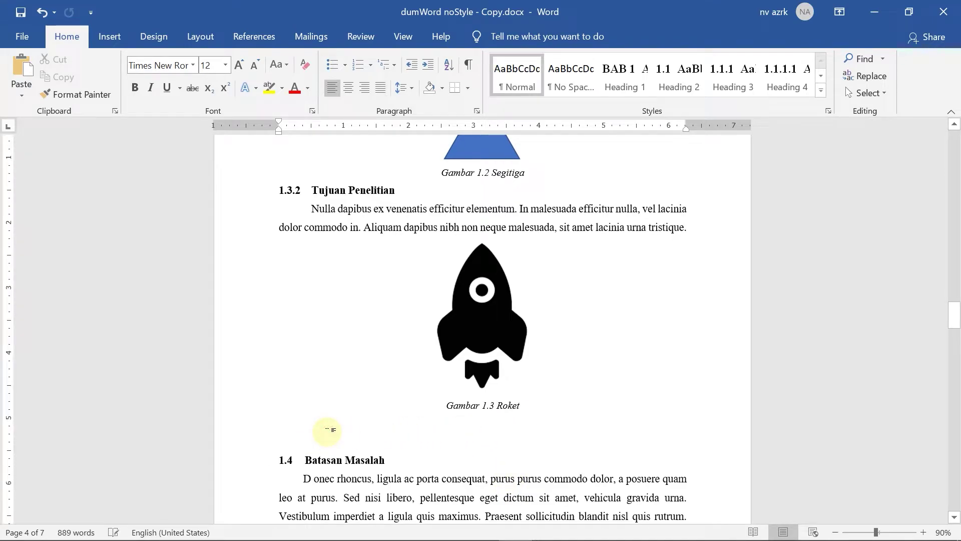
click(110, 36)
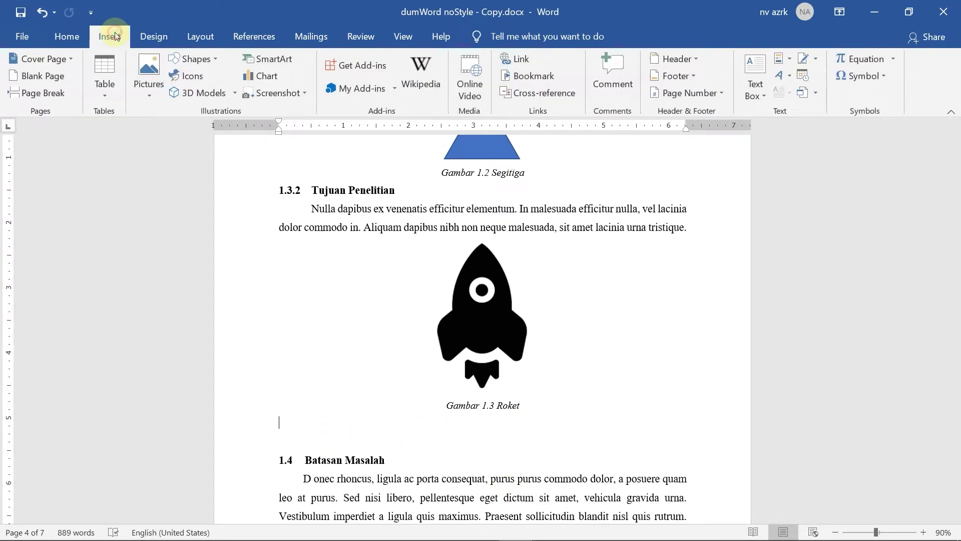
click(109, 78)
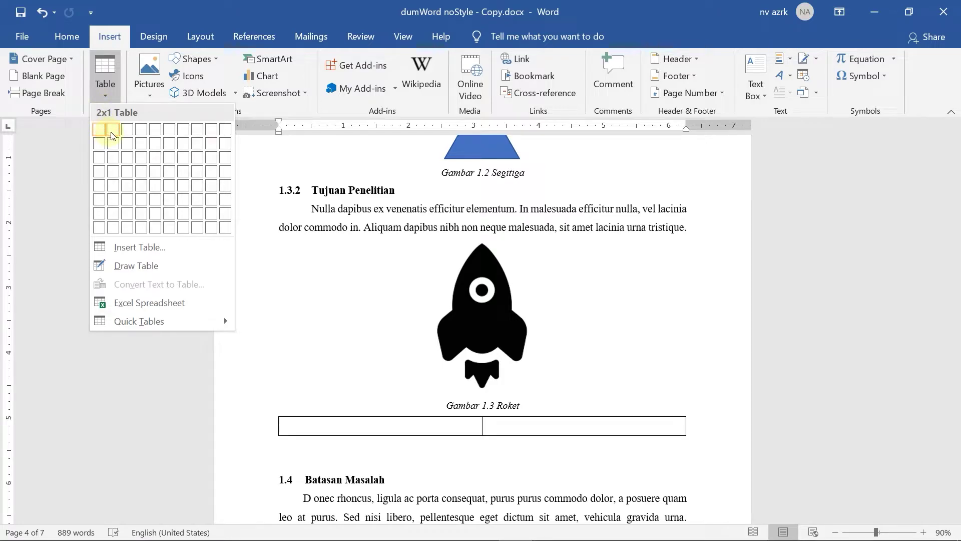
click(118, 150)
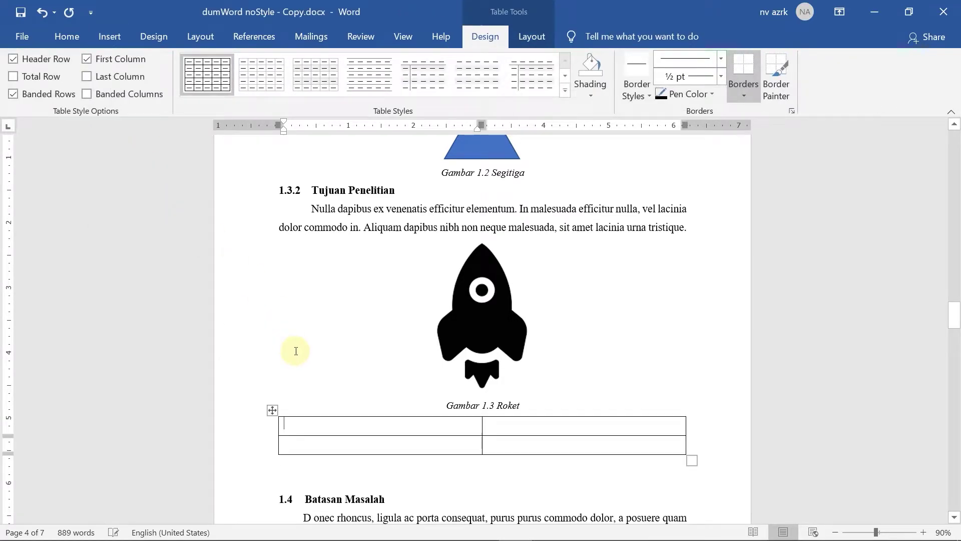
scroll(331, 353, down, 1)
scroll(328, 350, up, 1)
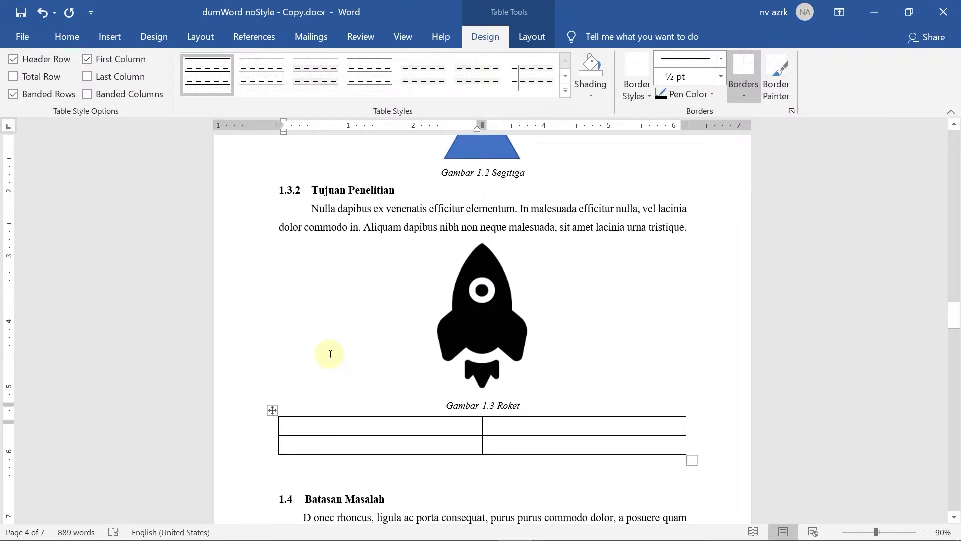
- Copy "D onec rhoncus," and "Sed nisi libero" from the Batasan Masalah paragraph into the first and second header cells of the table
scroll(326, 354, down, 3)
drag(304, 393, 376, 392)
key(ctrl+c)
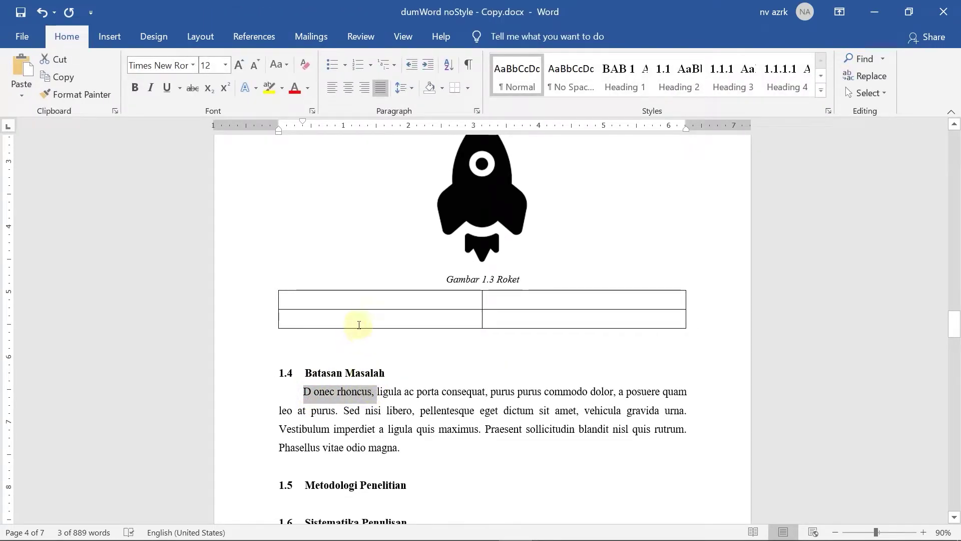
click(365, 305)
key(ctrl+v)
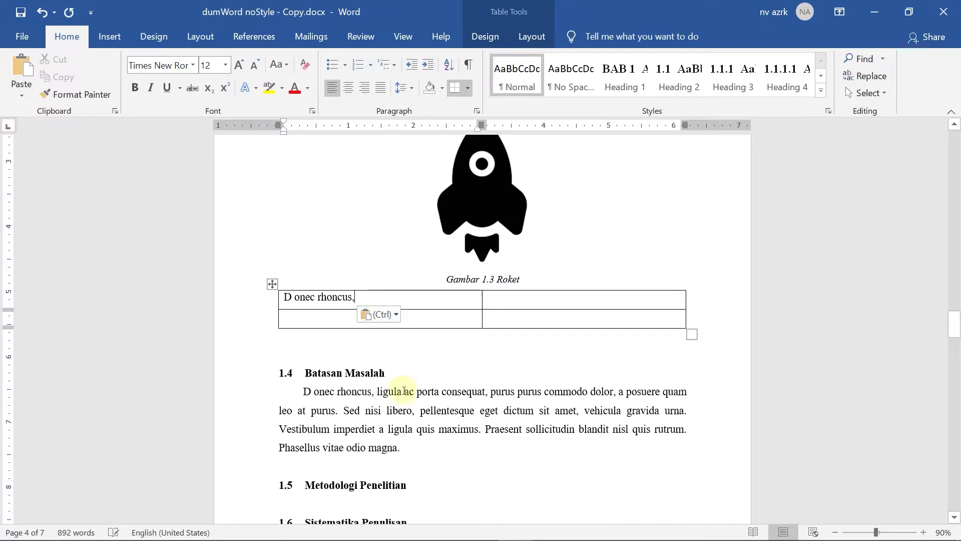
drag(346, 410, 412, 411)
key(ctrl+c)
click(525, 299)
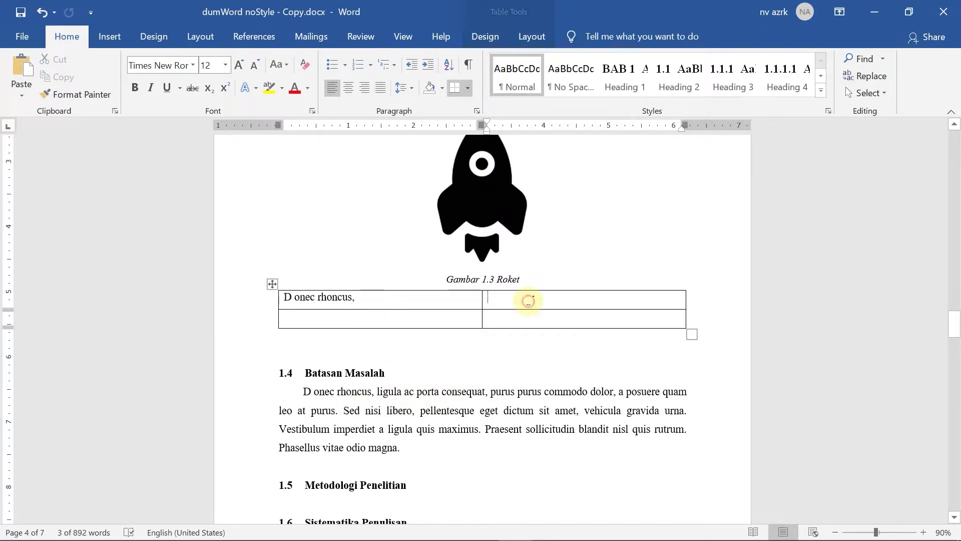
key(ctrl+v)
- Make the text in the table's header row bold and centred
drag(335, 299, 563, 298)
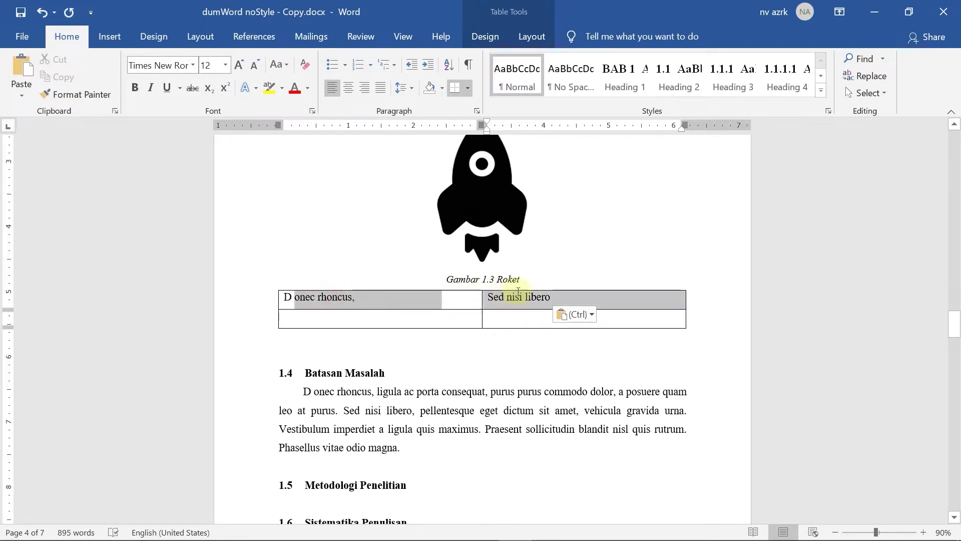
click(134, 89)
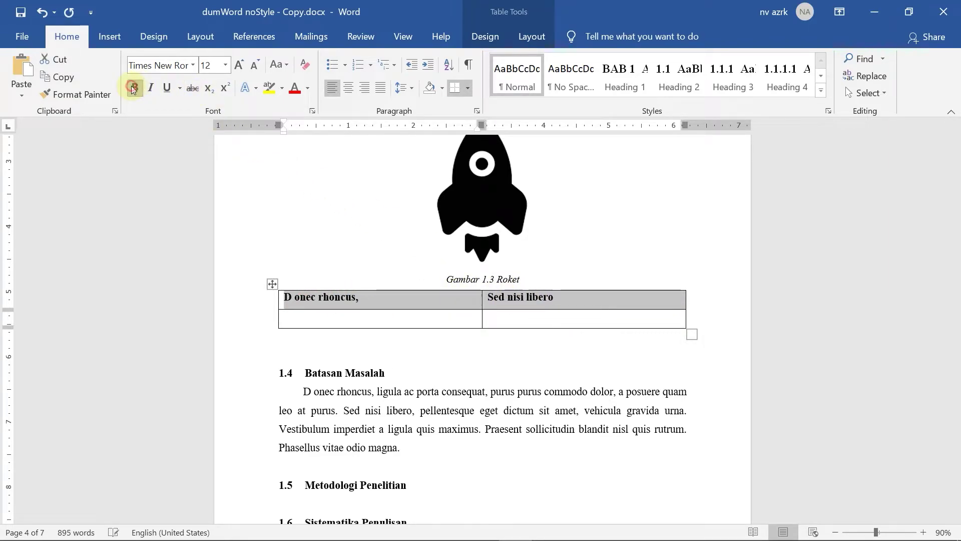
click(348, 89)
- Fill the table's second row with text copied from Batasan Masalah: the first sentence in one cell, the following two in the other
click(365, 325)
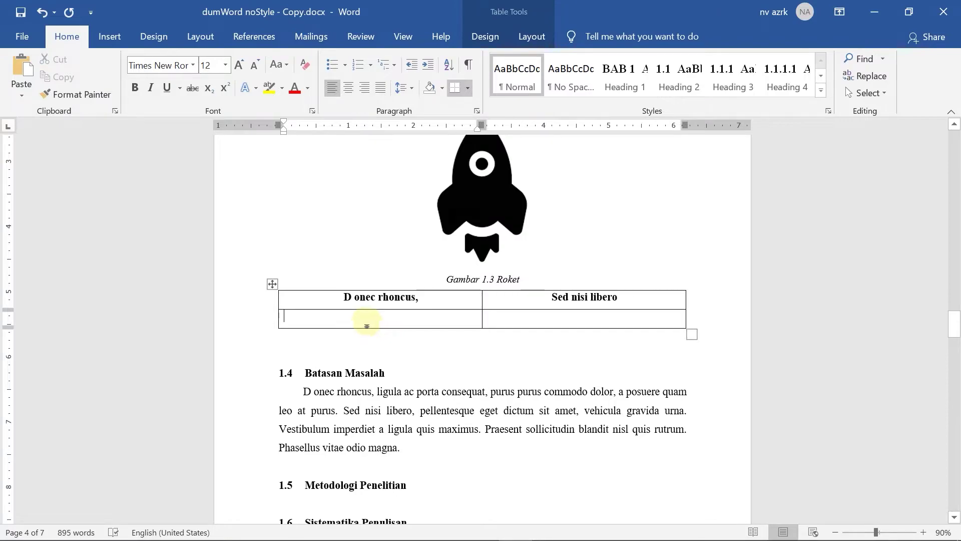
drag(301, 391, 336, 412)
key(ctrl+c)
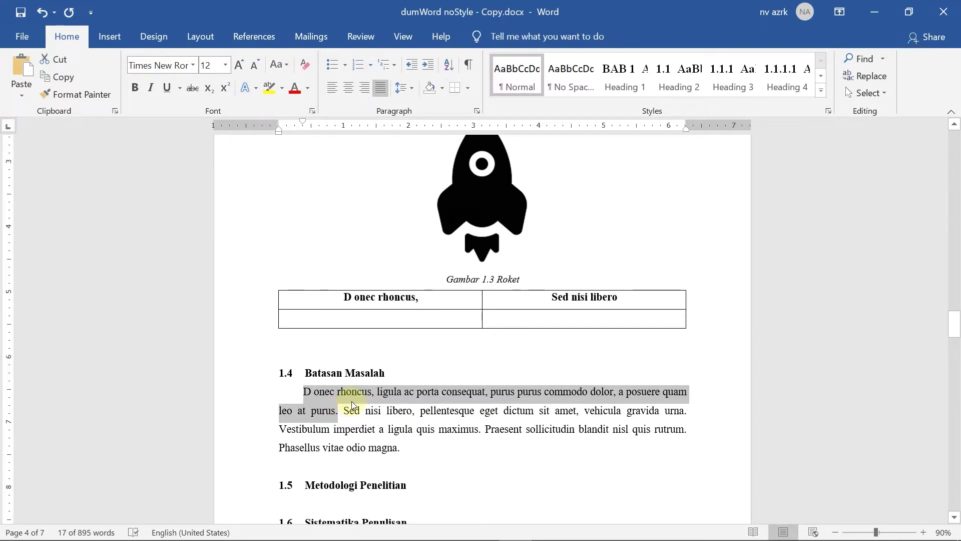
click(382, 318)
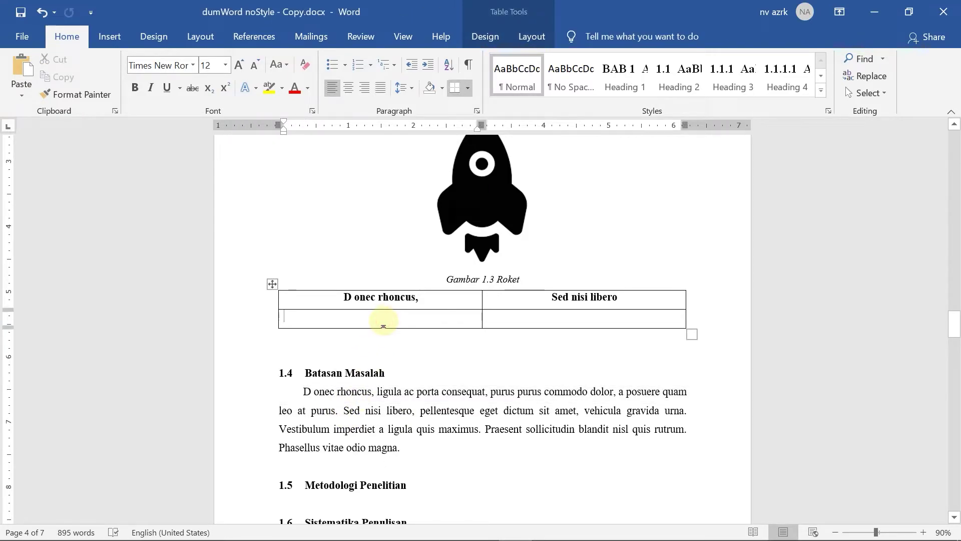
key(ctrl+v)
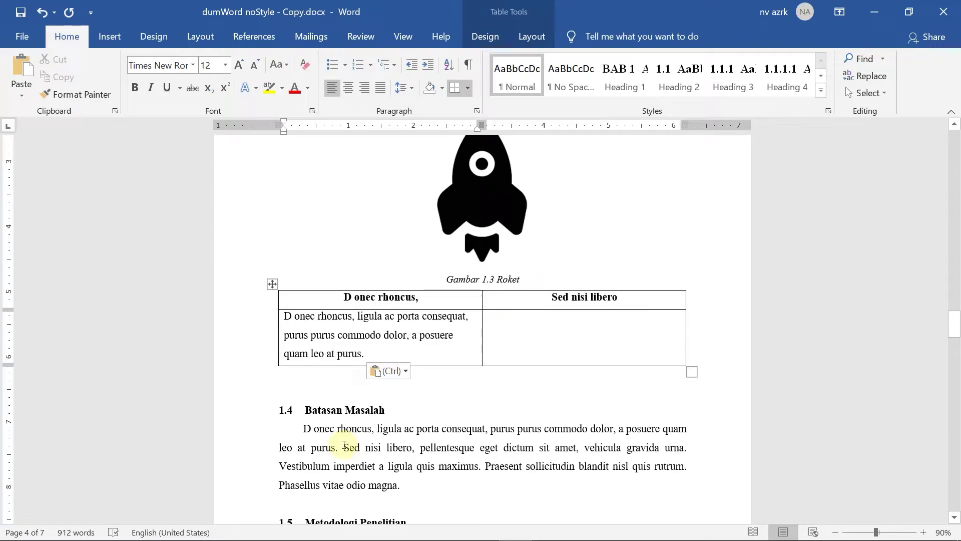
drag(364, 452, 485, 464)
key(ctrl+c)
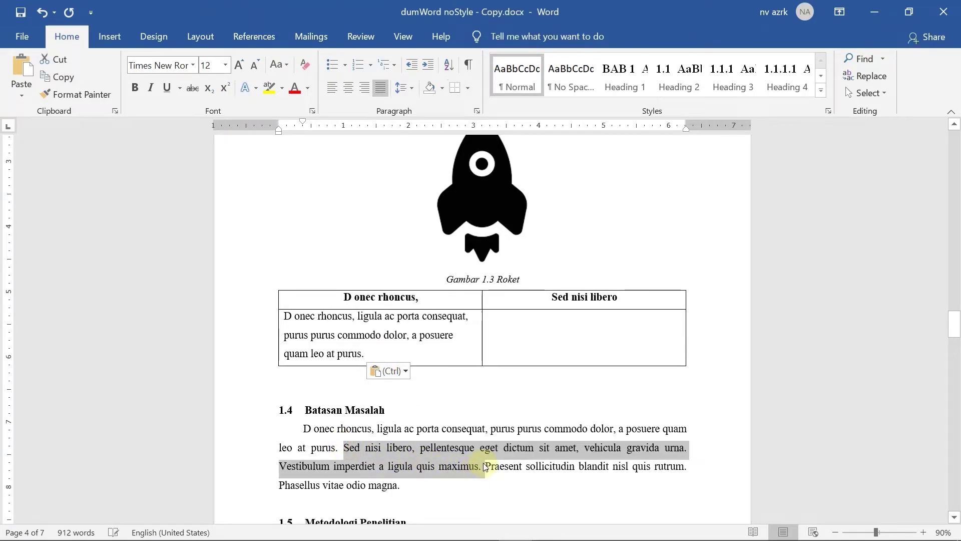
click(560, 333)
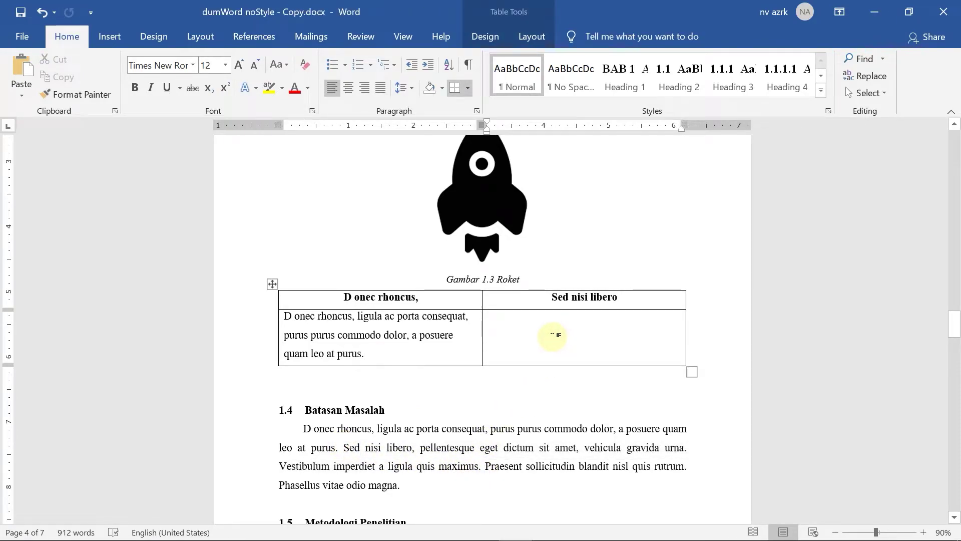
key(ctrl+v)
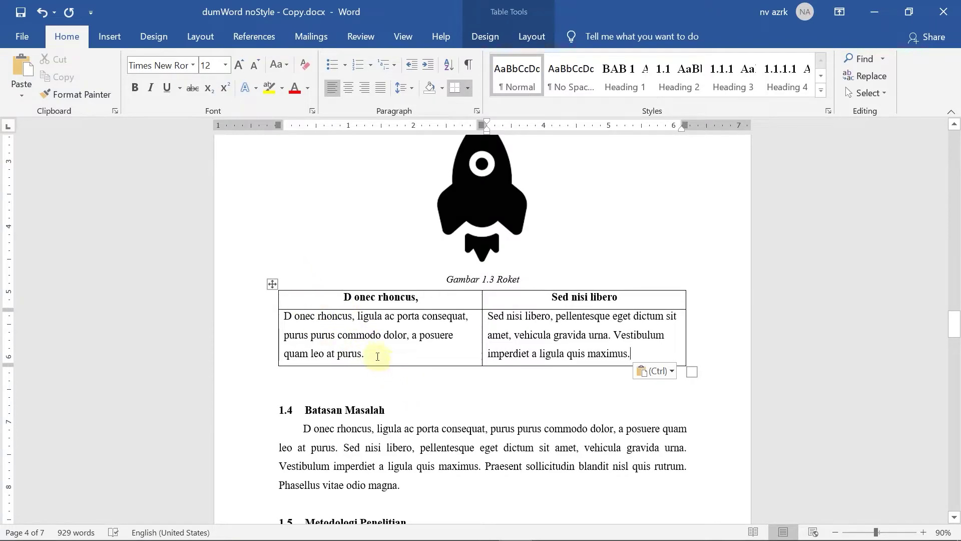
- Start a caption for the whole table with a new label named Tabel, positioned above the selected item
click(272, 285)
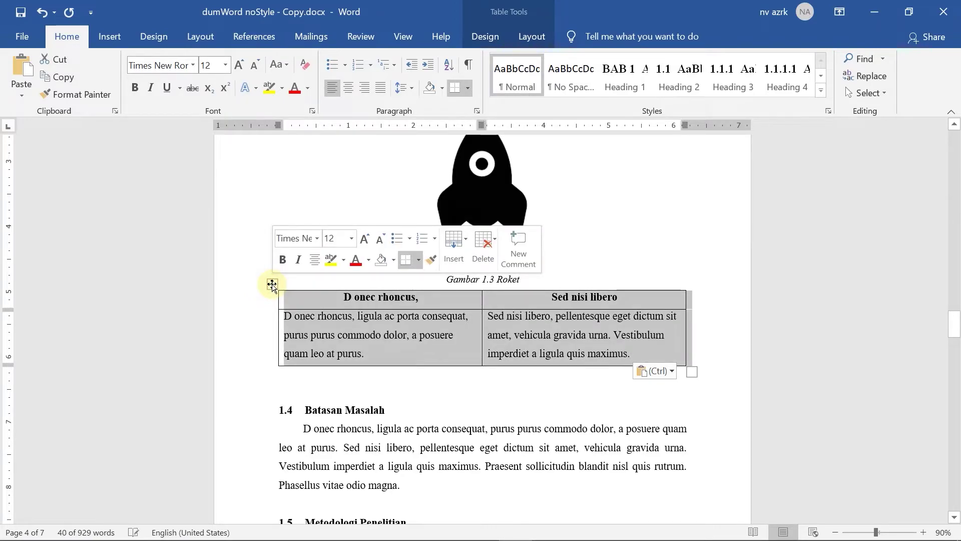
right_click(272, 284)
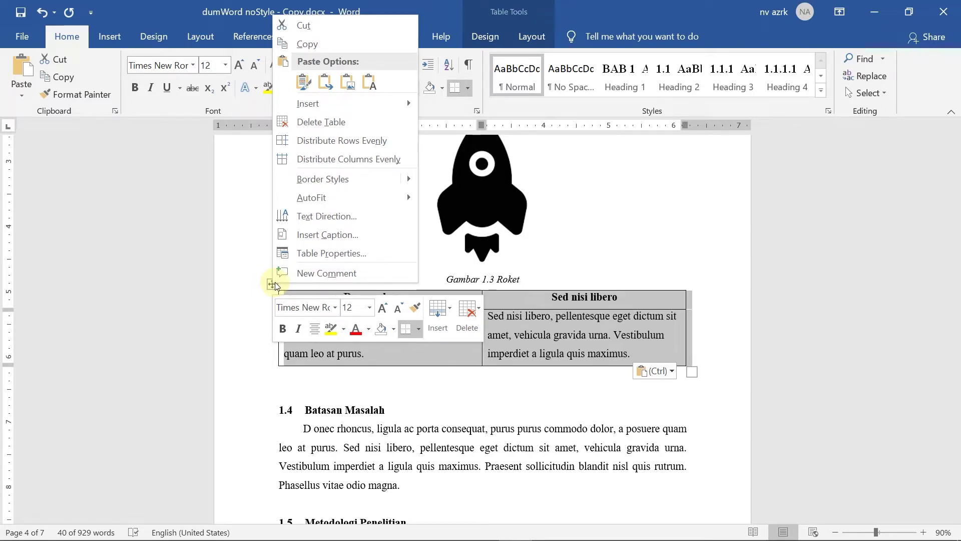
click(331, 240)
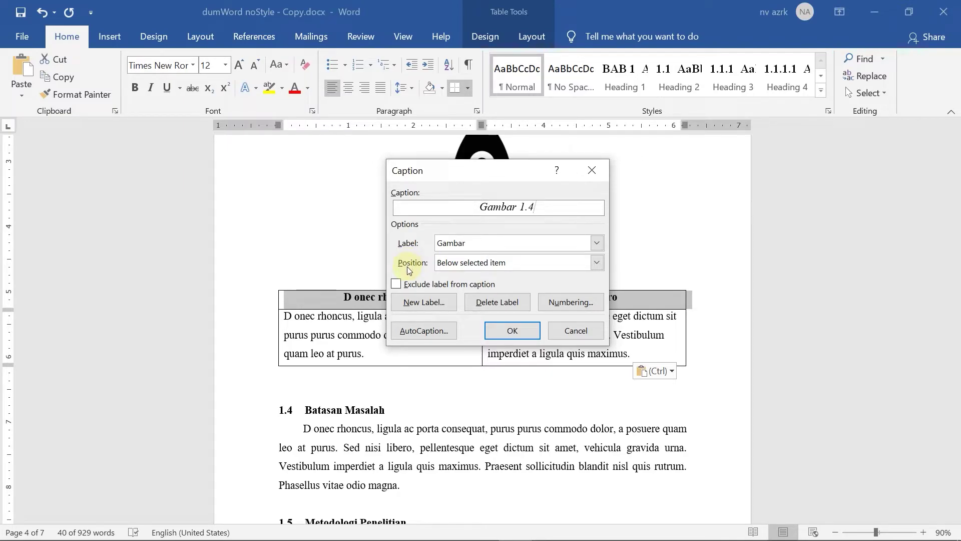
click(442, 303)
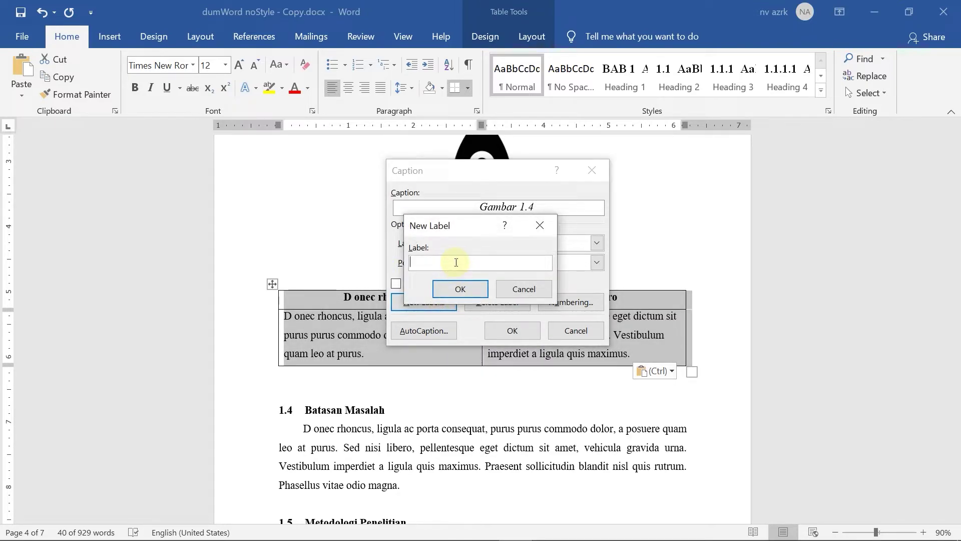
text(Tabel)
click(475, 292)
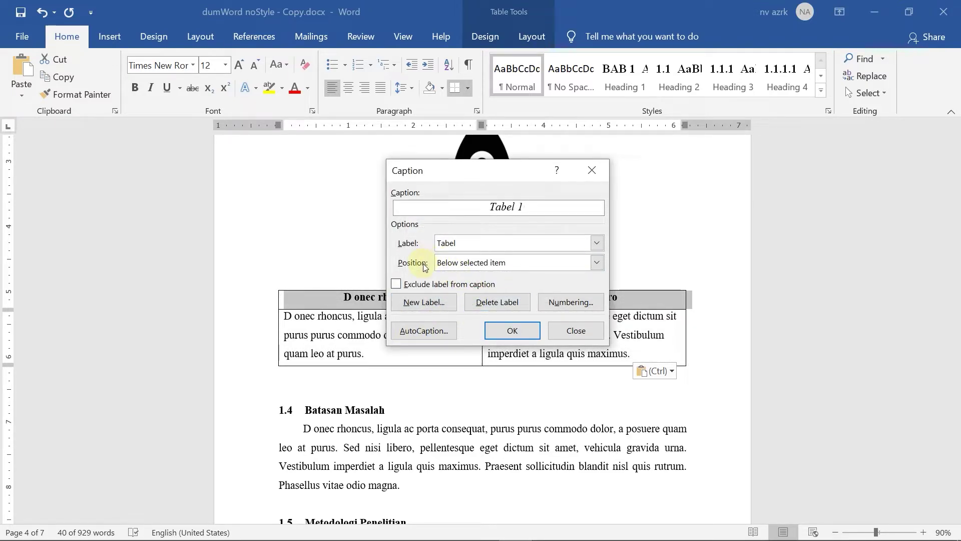
click(488, 271)
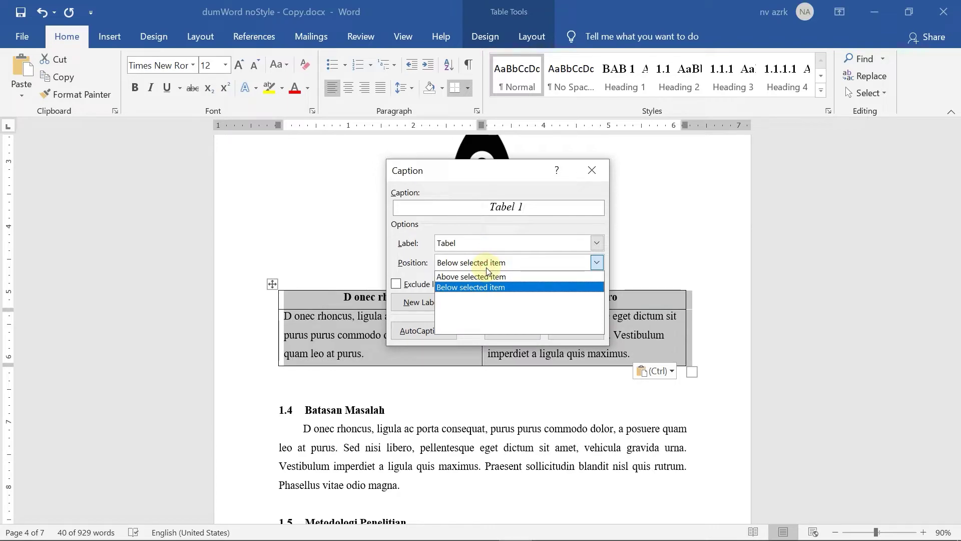
click(510, 277)
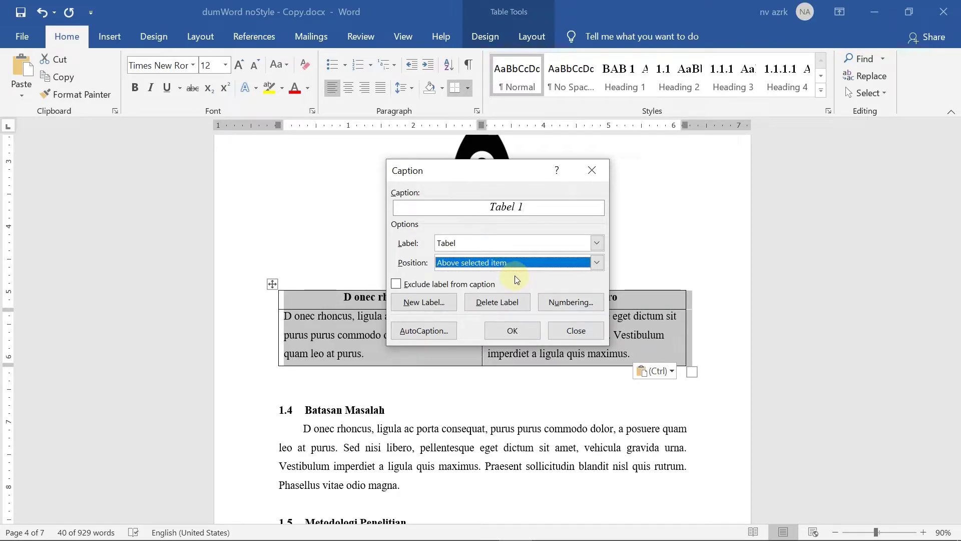
- Include the chapter number from Heading 1 in the Tabel caption numbering, with a period as separator
click(580, 304)
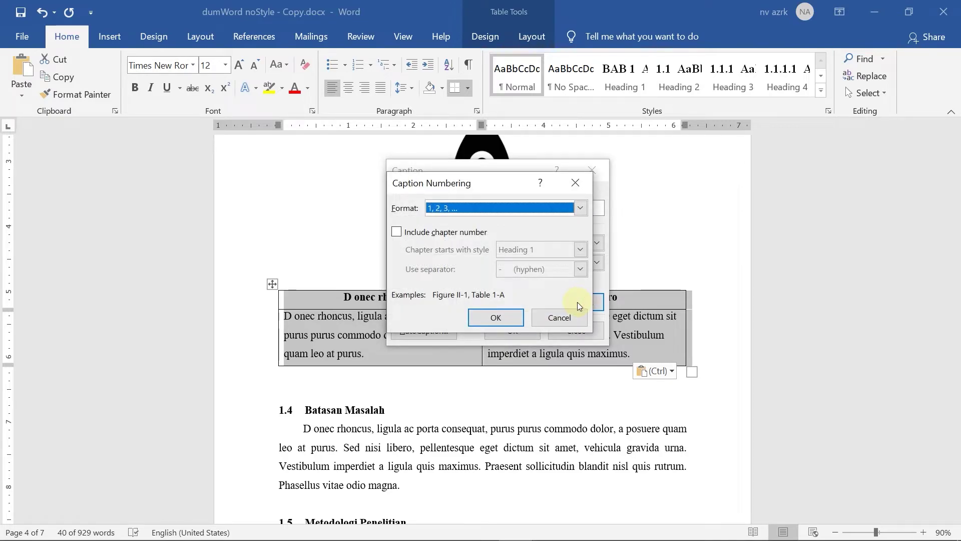
click(396, 231)
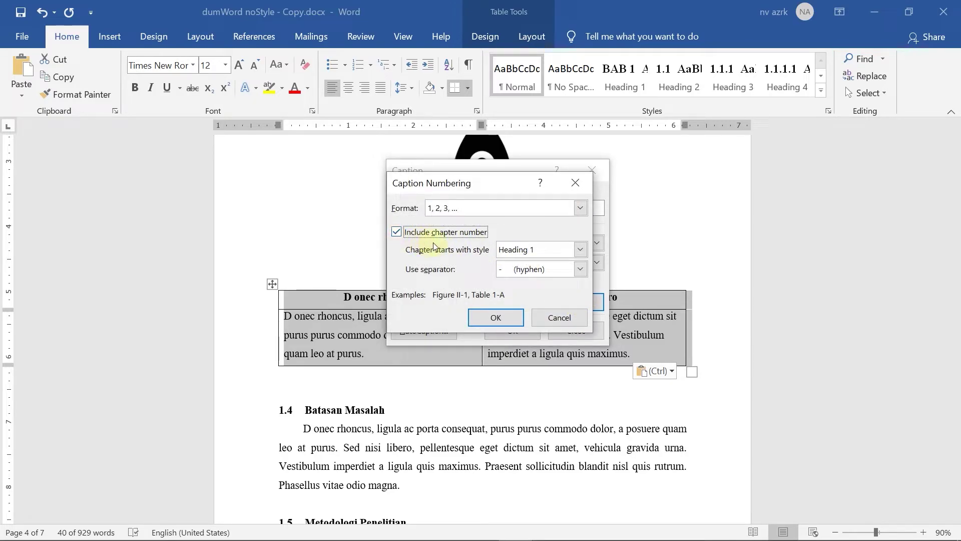
click(543, 270)
click(531, 294)
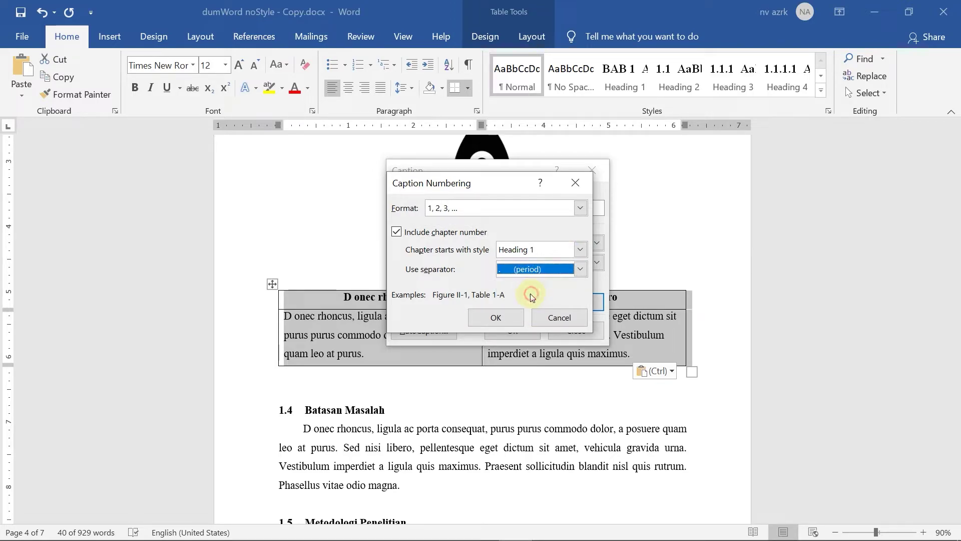
click(505, 319)
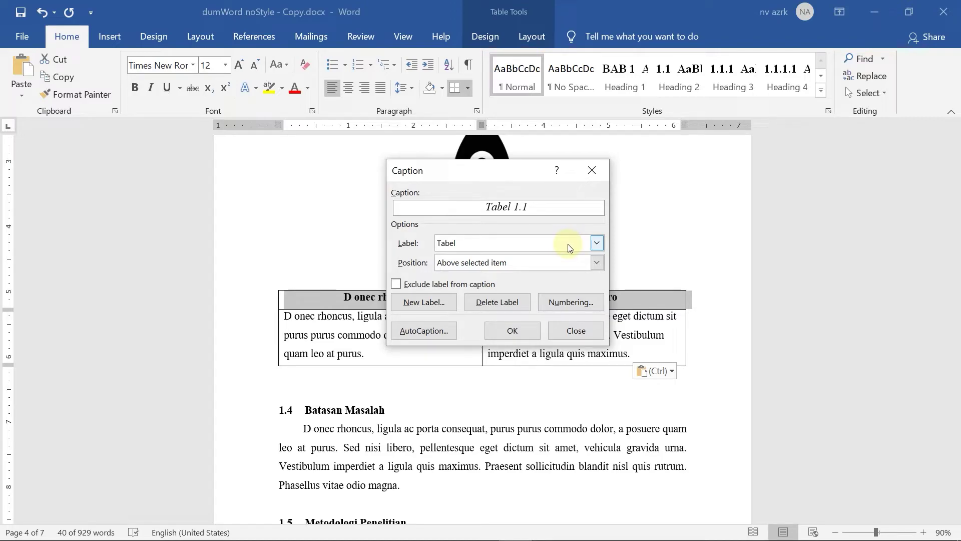
- Title the table caption "Jadwal Keberangkatan Roket" and insert it above the table
text(Jadwal Keberangka)
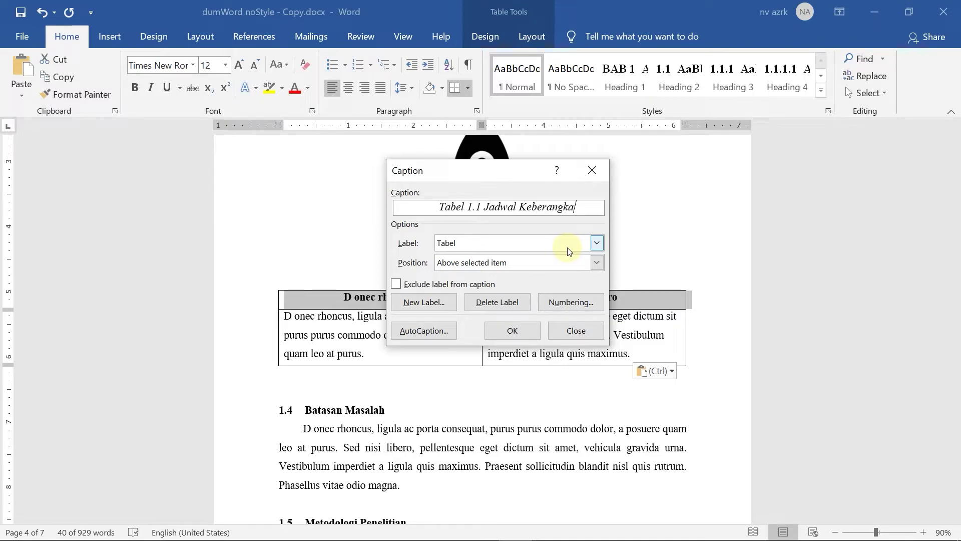
text(tan Roket)
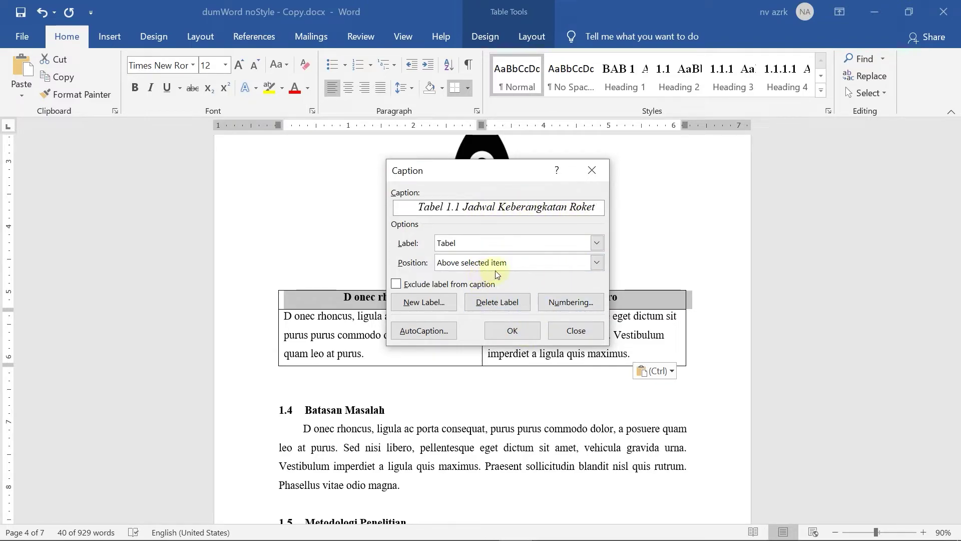
click(523, 331)
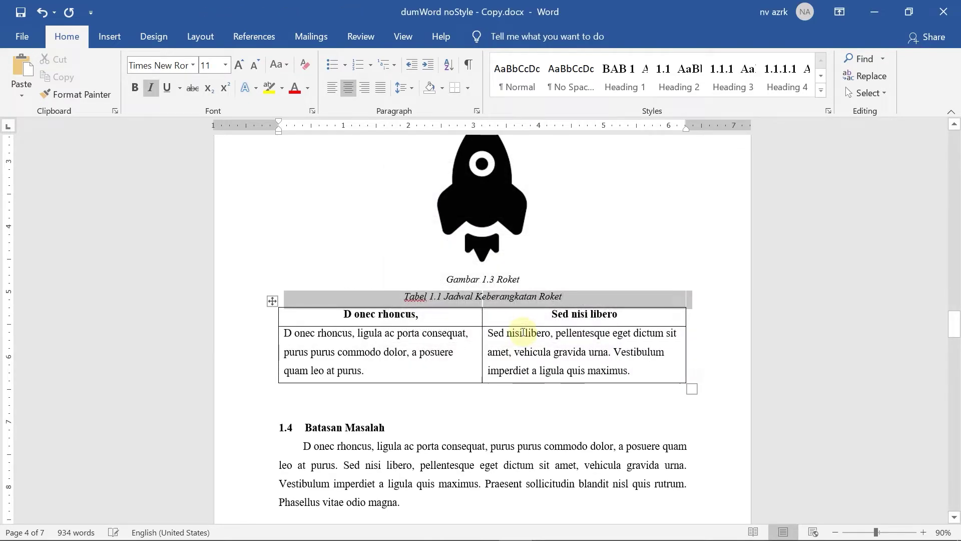
click(490, 371)
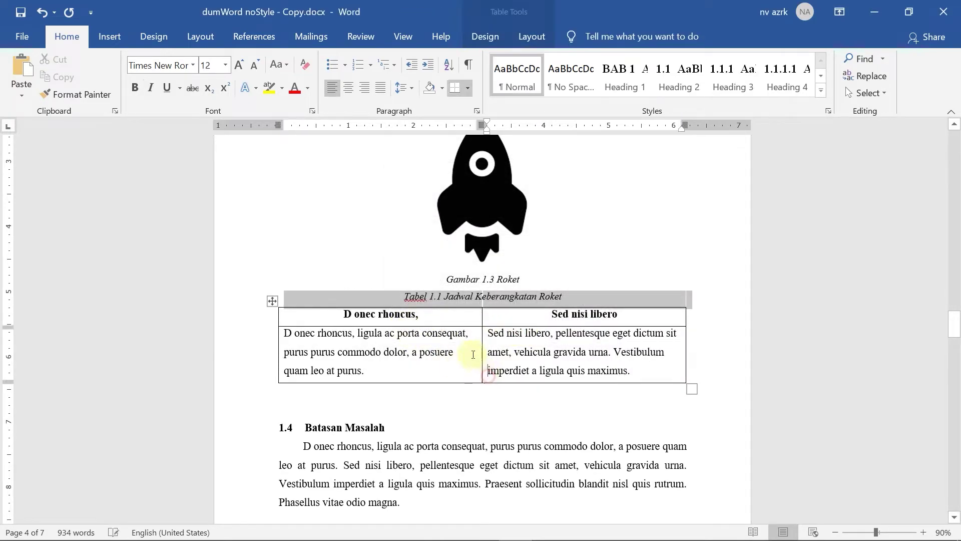
click(425, 318)
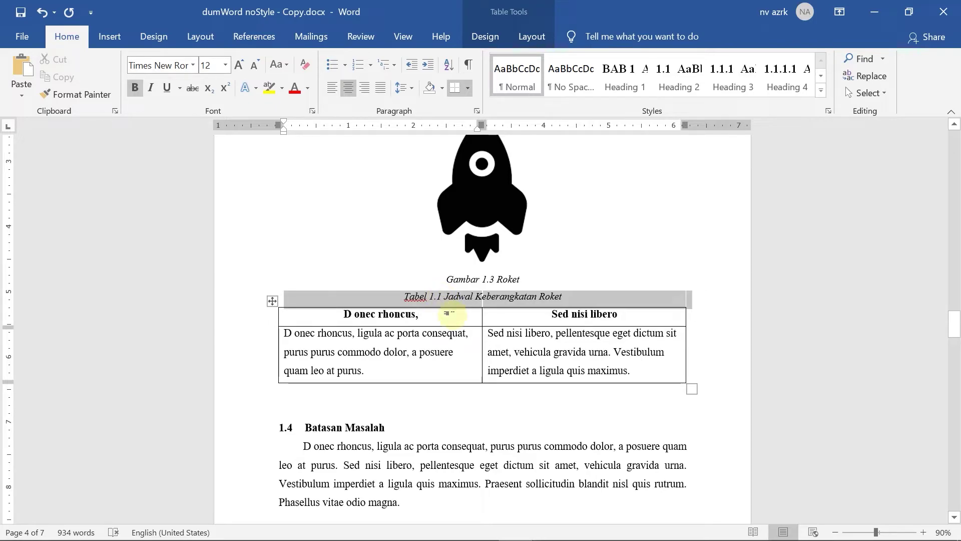
- Copy the whole captioned table's grid and paste it on a new line below the Sistematika Penulisan paragraph
scroll(475, 397, down, 3)
scroll(479, 399, down, 9)
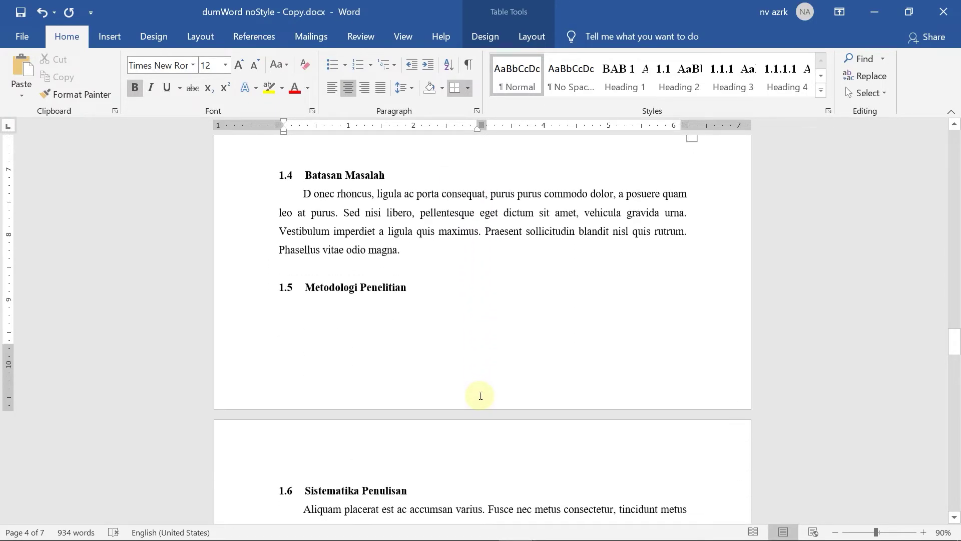
click(498, 375)
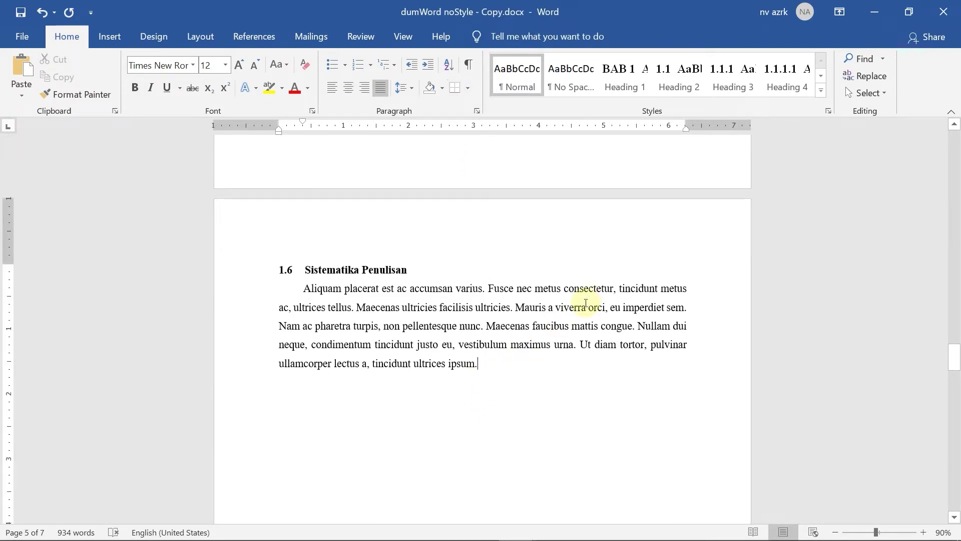
scroll(583, 307, up, 9)
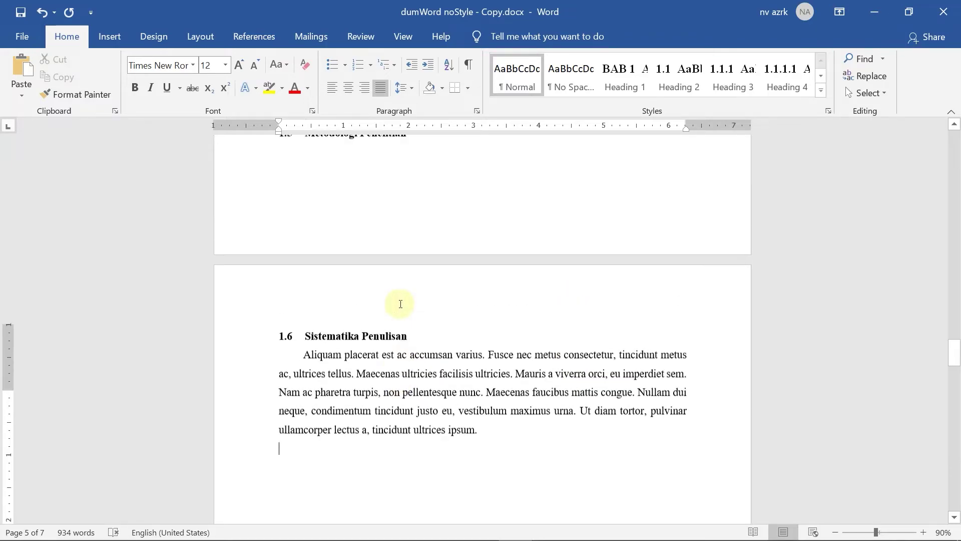
click(271, 175)
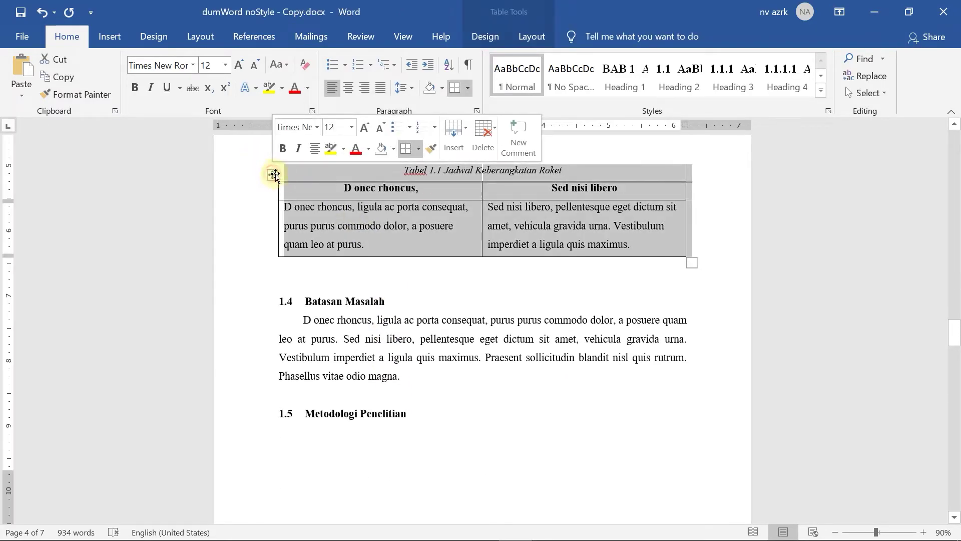
key(ctrl+c)
scroll(371, 289, down, 9)
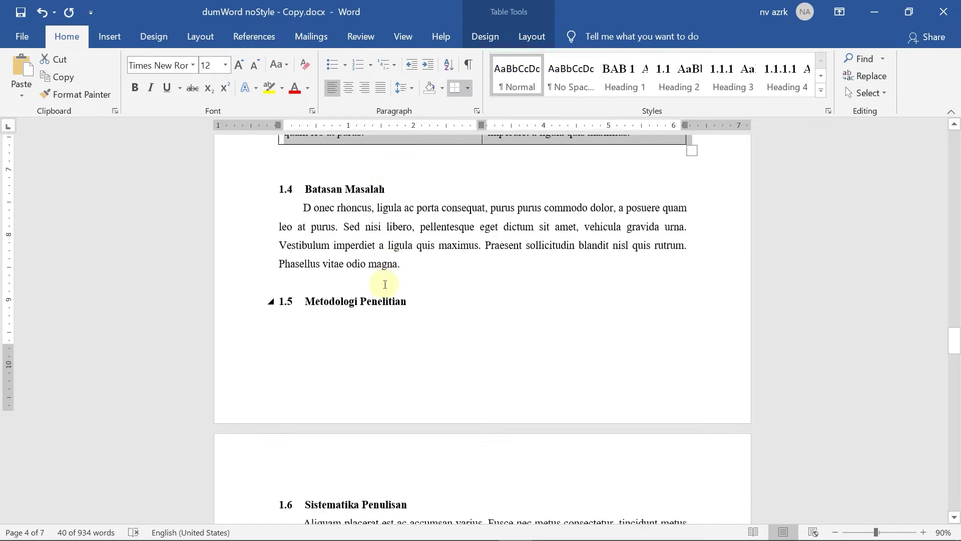
click(380, 253)
key(ctrl+v)
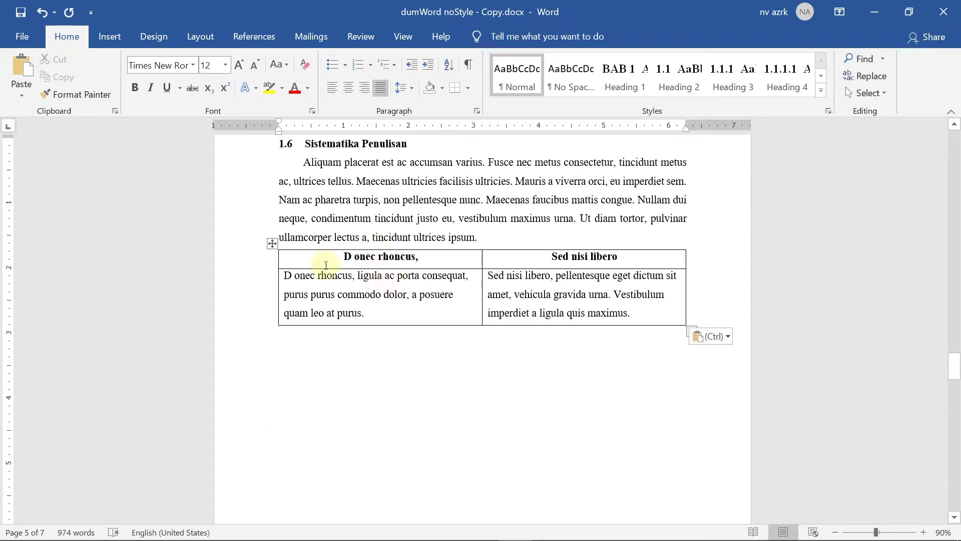
- Insert a Tabel caption reading "Sistematika Penulisan" above the table in section 1.6
right_click(273, 243)
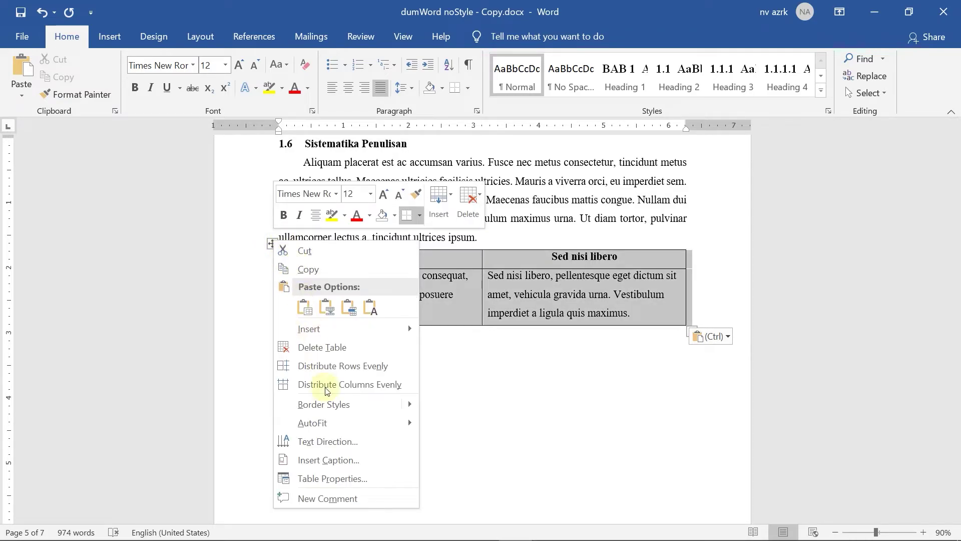
click(333, 458)
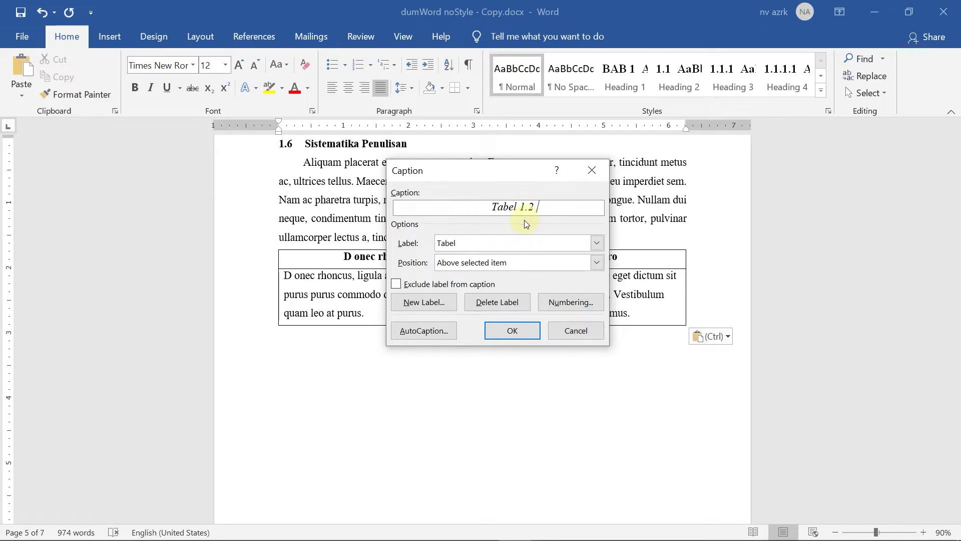
text(Sistematika Penulisan)
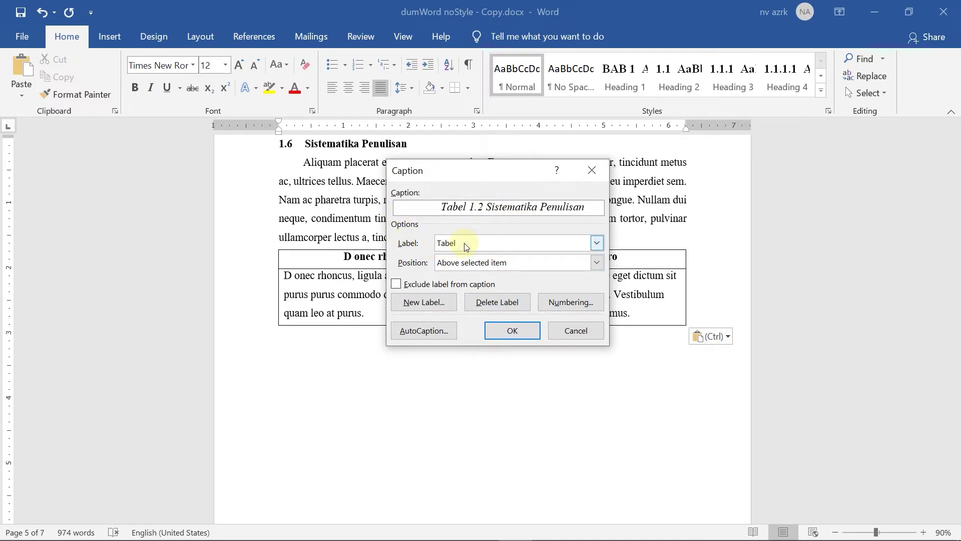
click(512, 331)
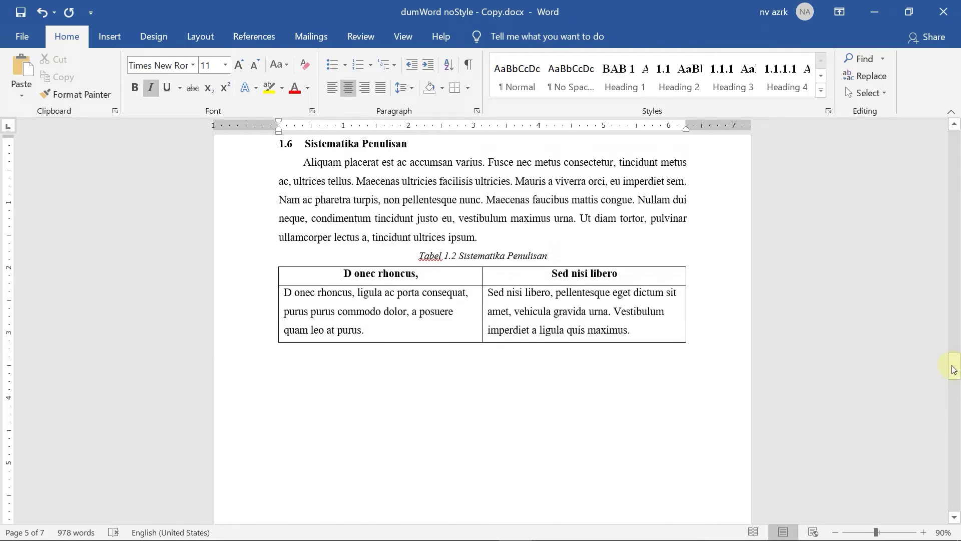
- Paste another copy of the table on a new line after the Misi text, just before 2.2 Landasan Teori
drag(955, 370, 950, 448)
scroll(371, 383, down, 5)
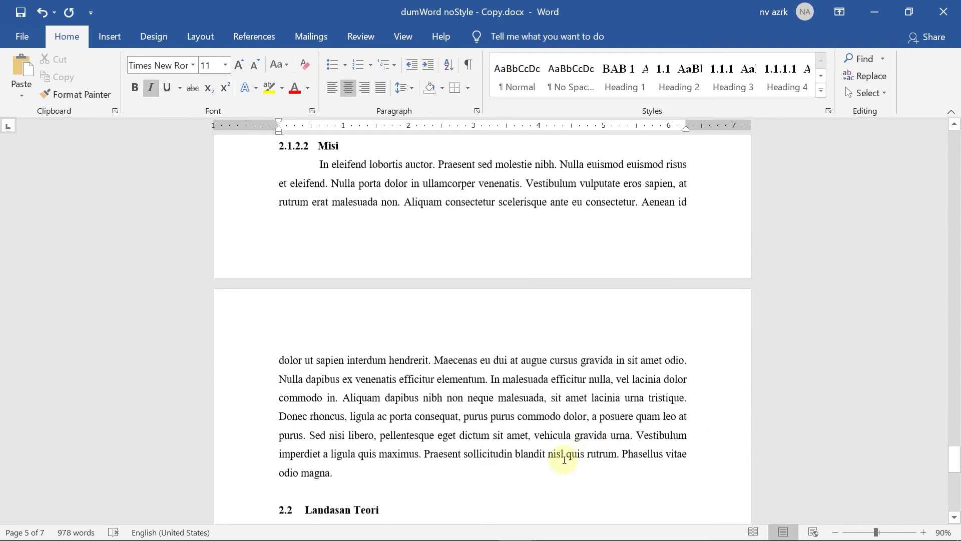
click(370, 404)
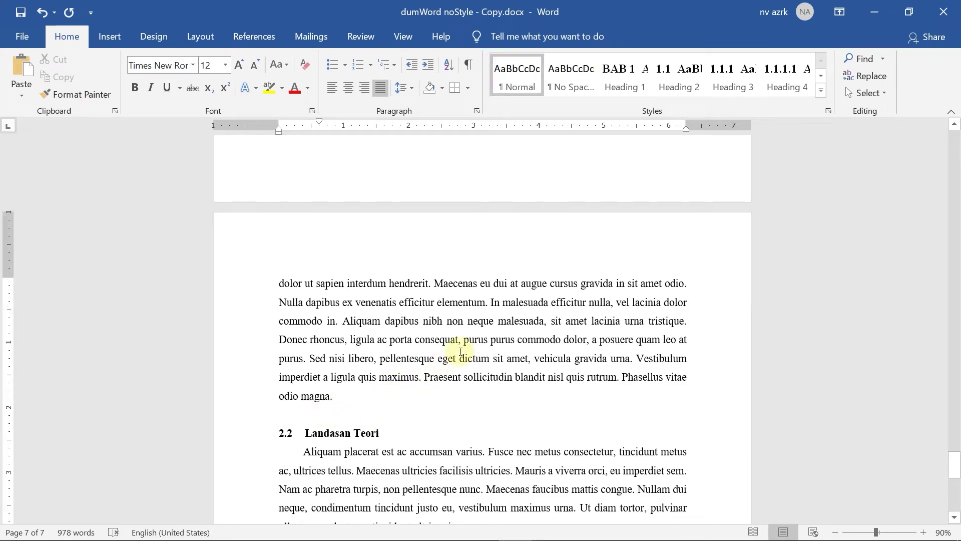
key(Return)
key(ctrl+v)
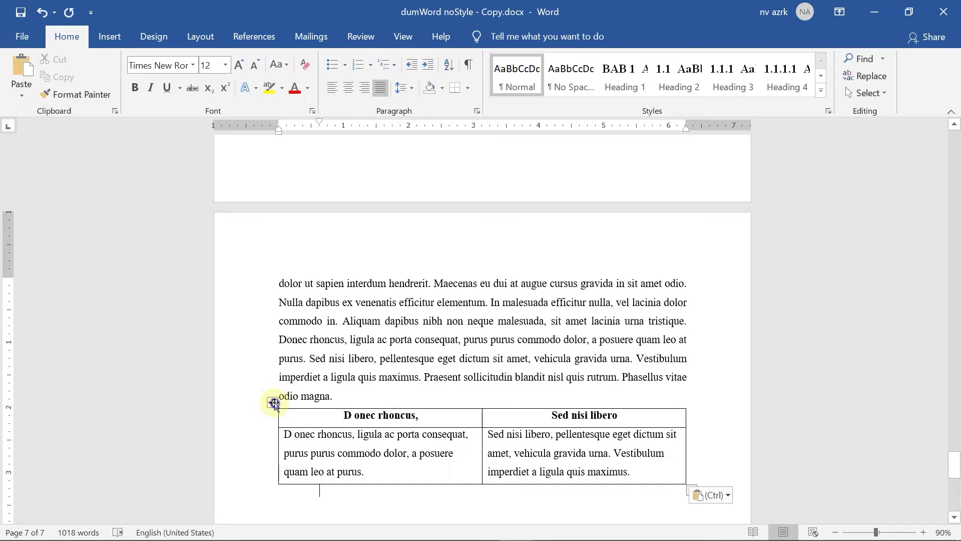
- Insert a Tabel caption reading "Contoh tabel di bab 2" above the table before section 2.2
right_click(271, 402)
click(330, 355)
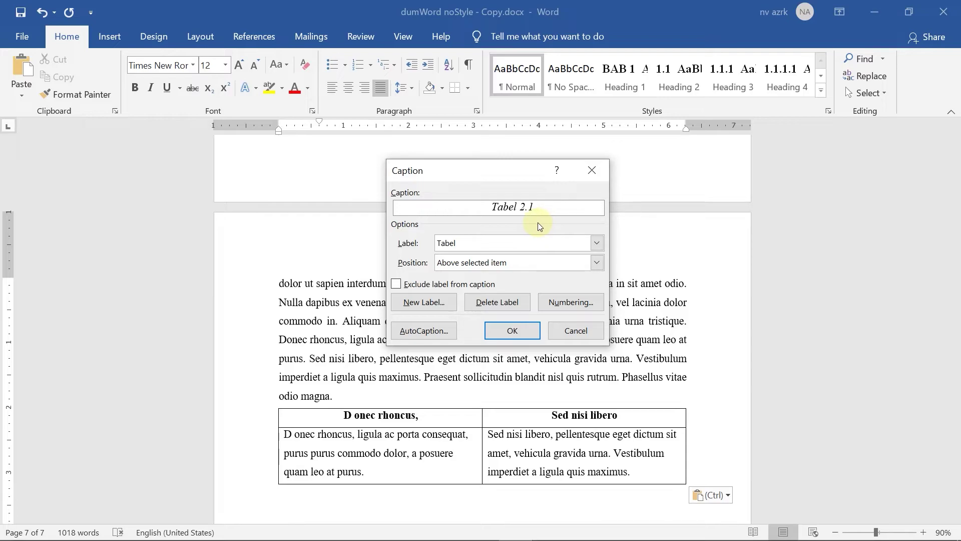
text(Contoh tabel )
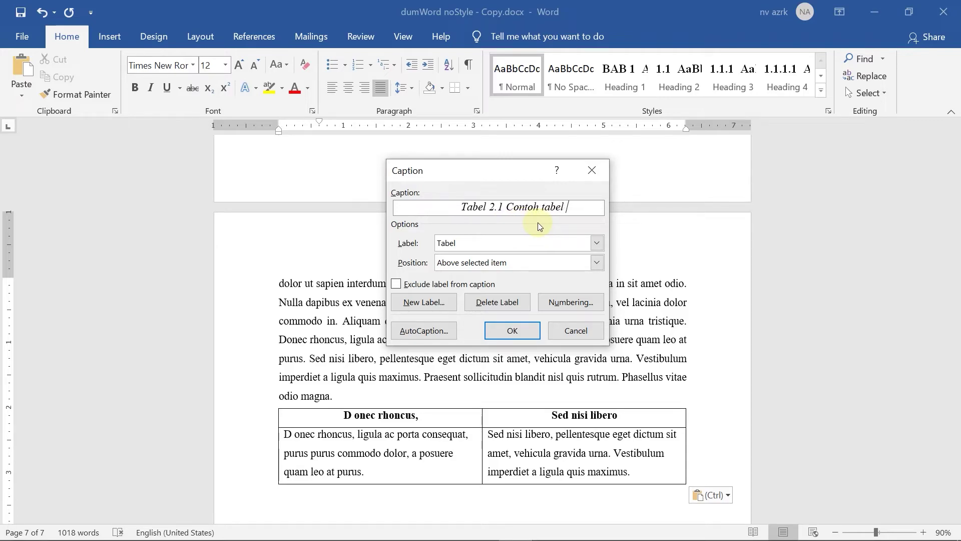
text(di bab 2)
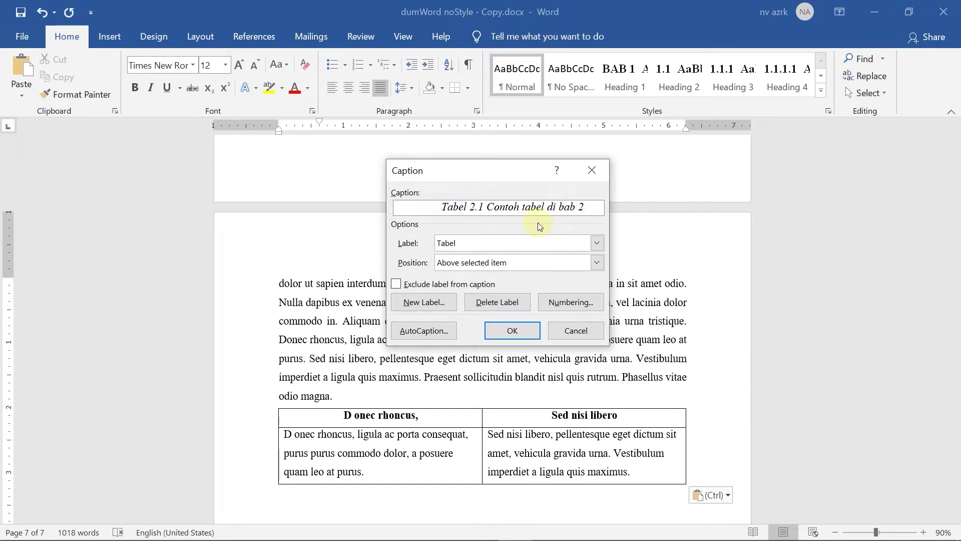
click(512, 330)
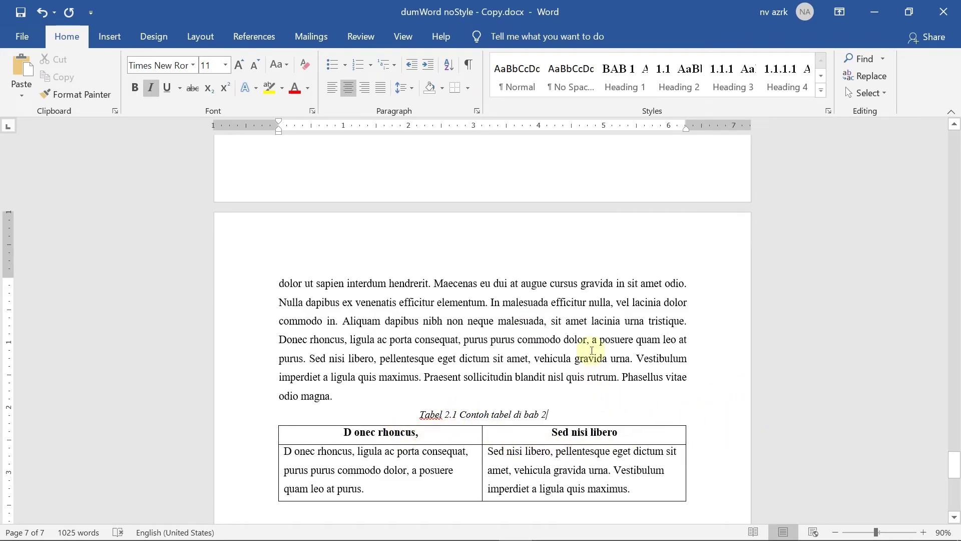
- Insert a break below the DAFTAR GAMBAR entries to start a blank new page
scroll(590, 345, up, 15)
drag(954, 423, 923, 198)
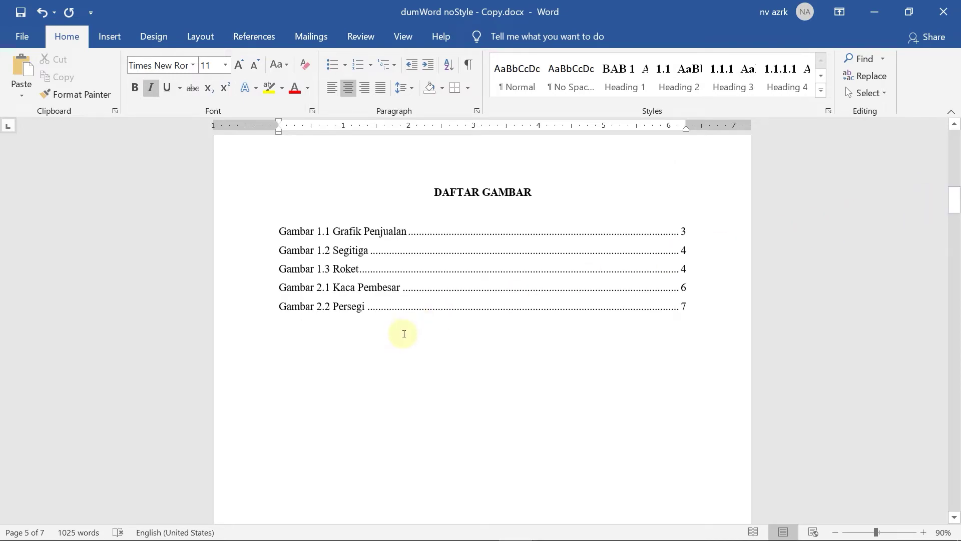
click(361, 346)
click(281, 340)
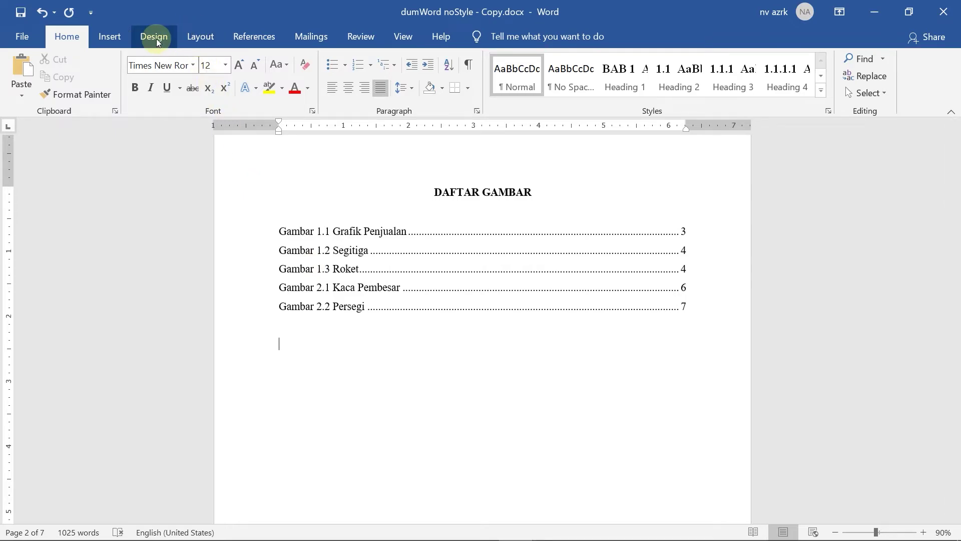
click(199, 43)
click(186, 59)
click(221, 253)
scroll(438, 318, down, 4)
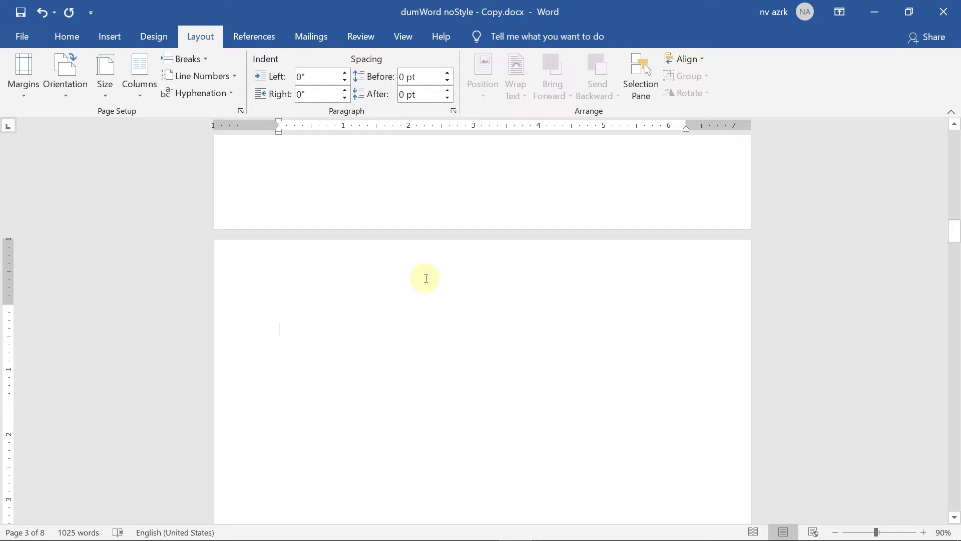
- Insert a table of figures on the blank page using the Tabel caption label, with labels and numbers included
click(261, 39)
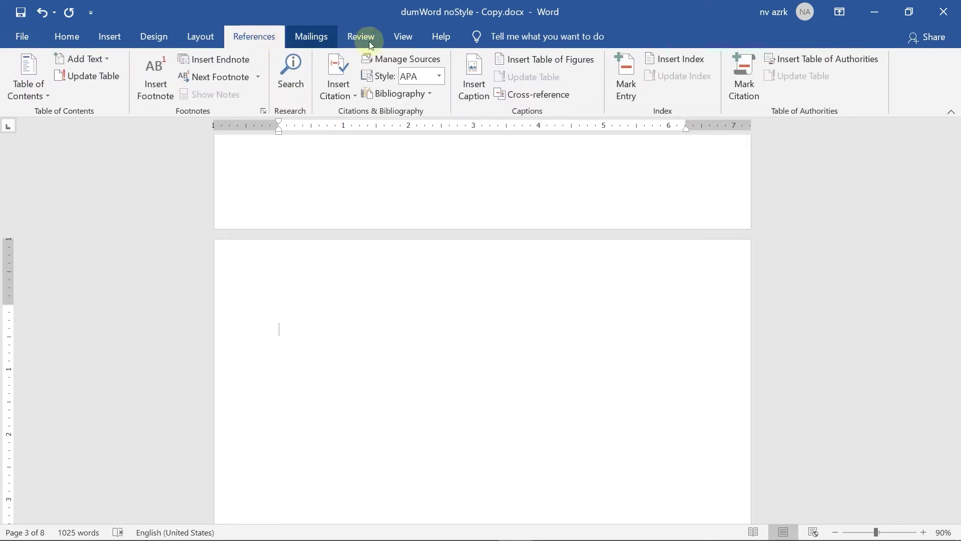
click(562, 61)
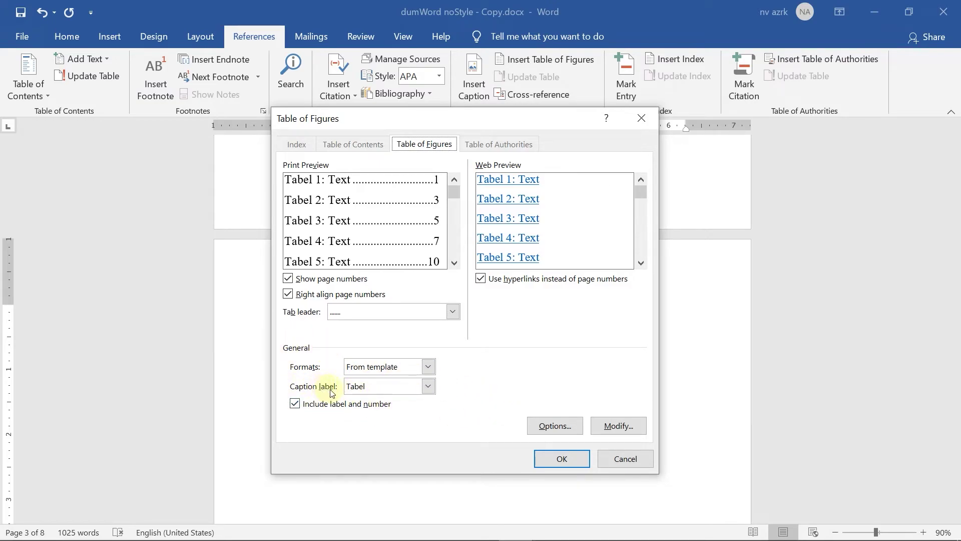
click(427, 387)
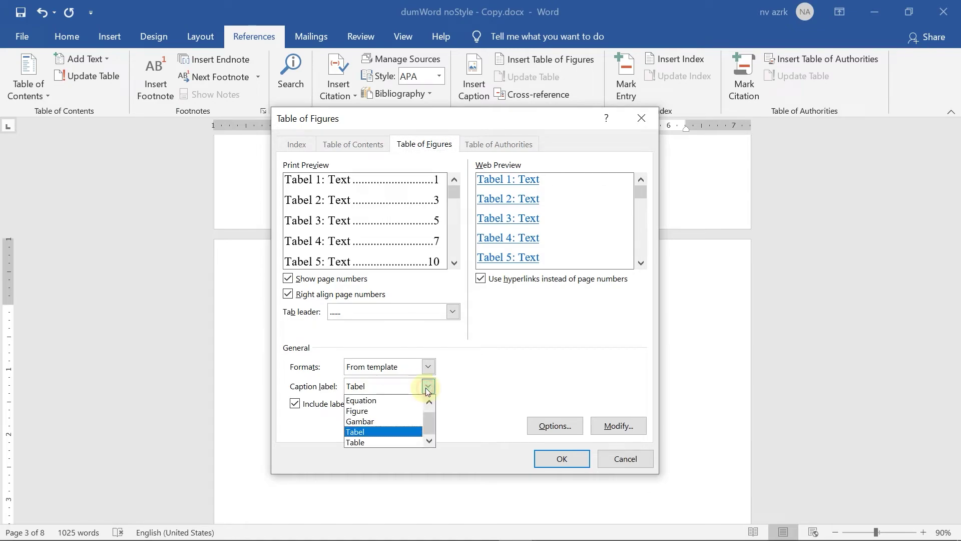
click(363, 433)
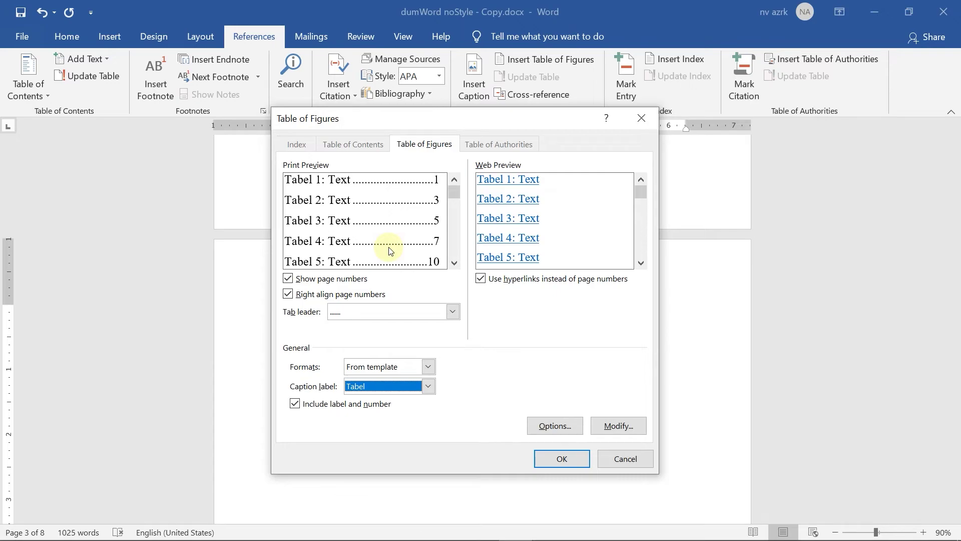
click(561, 459)
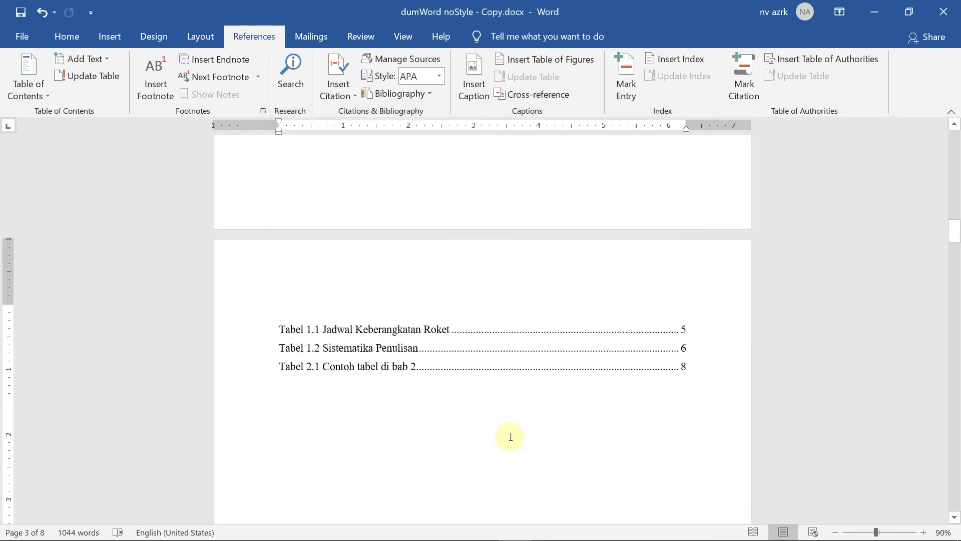
click(328, 350)
click(315, 309)
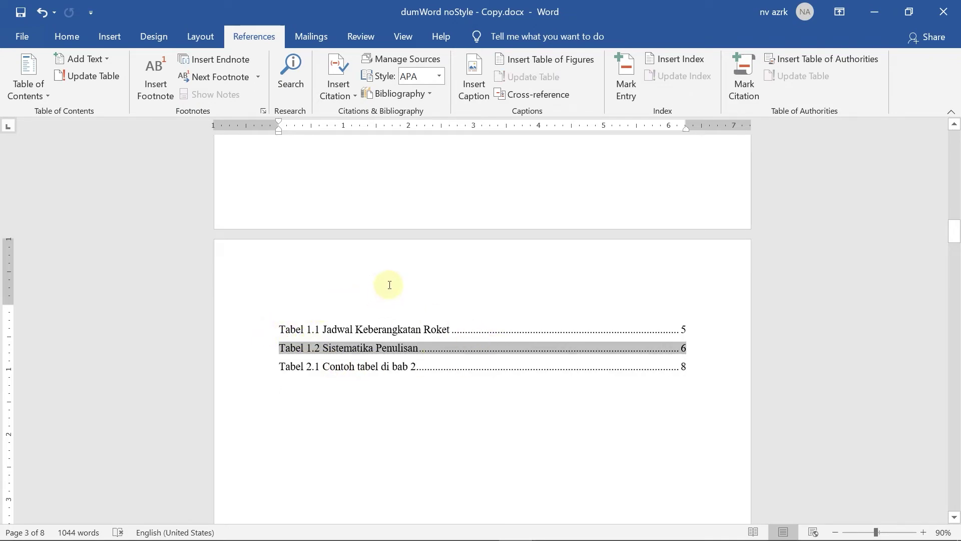
- Add the title "DAFTAR TABEL" above the list of tables in the TOC Heading style, followed by a blank line
text(DAFTAR TABL)
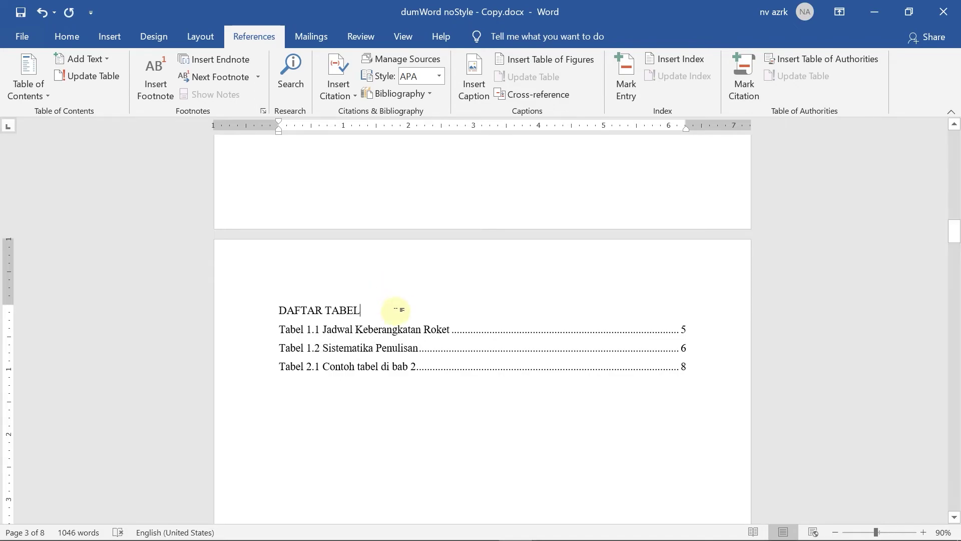
click(55, 40)
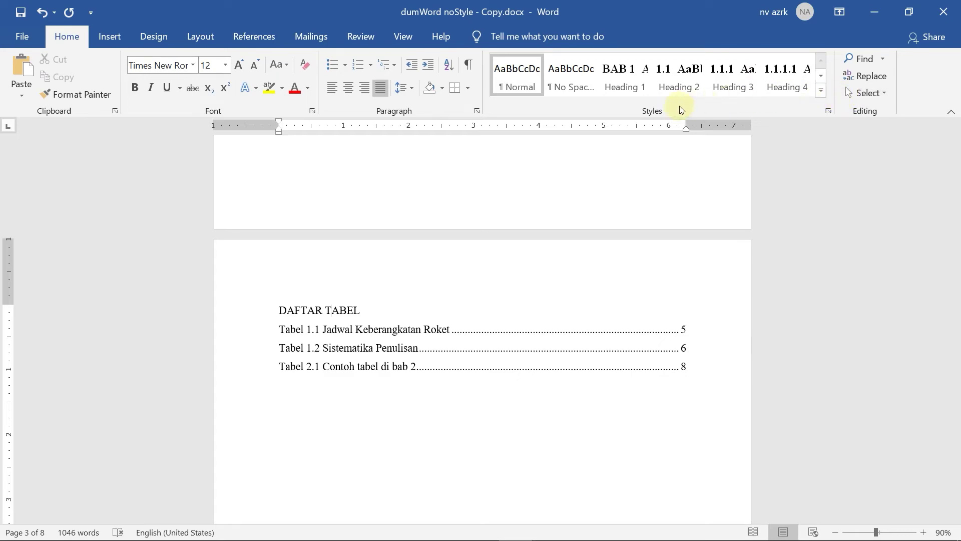
click(821, 90)
click(629, 209)
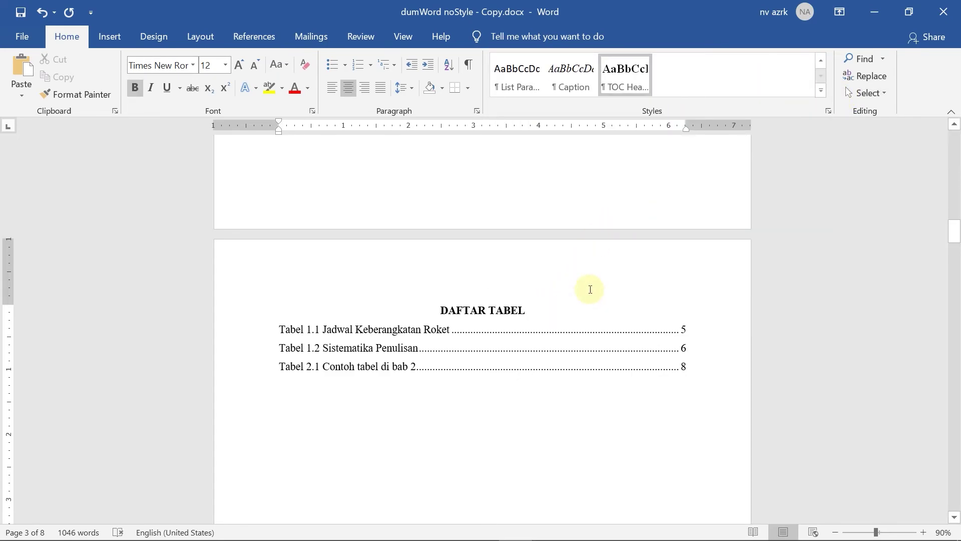
key(Return)
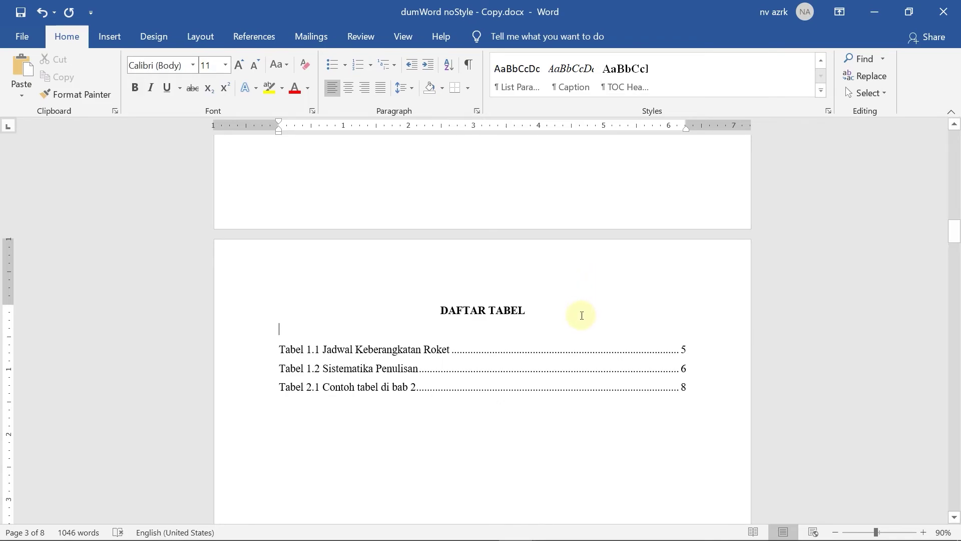
- Update the entire DAFTAR ISI table of contents, including both its entries and page numbers
scroll(582, 315, up, 9)
scroll(583, 267, up, 10)
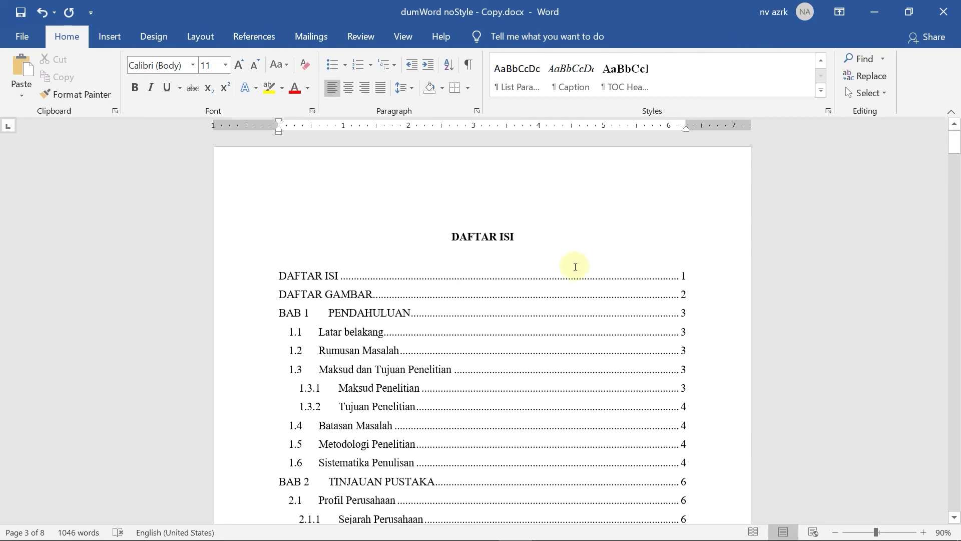
scroll(576, 265, down, 1)
click(345, 224)
click(344, 156)
click(447, 276)
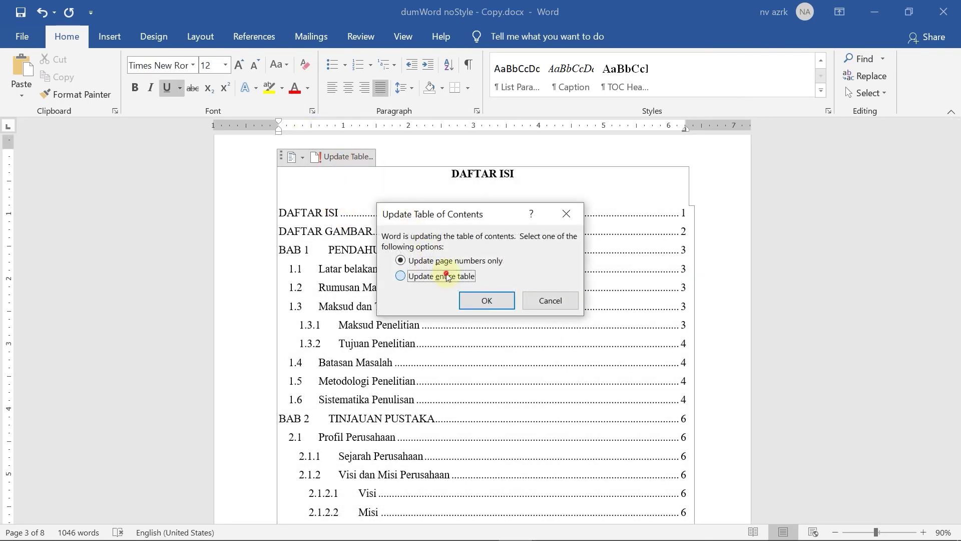
click(493, 300)
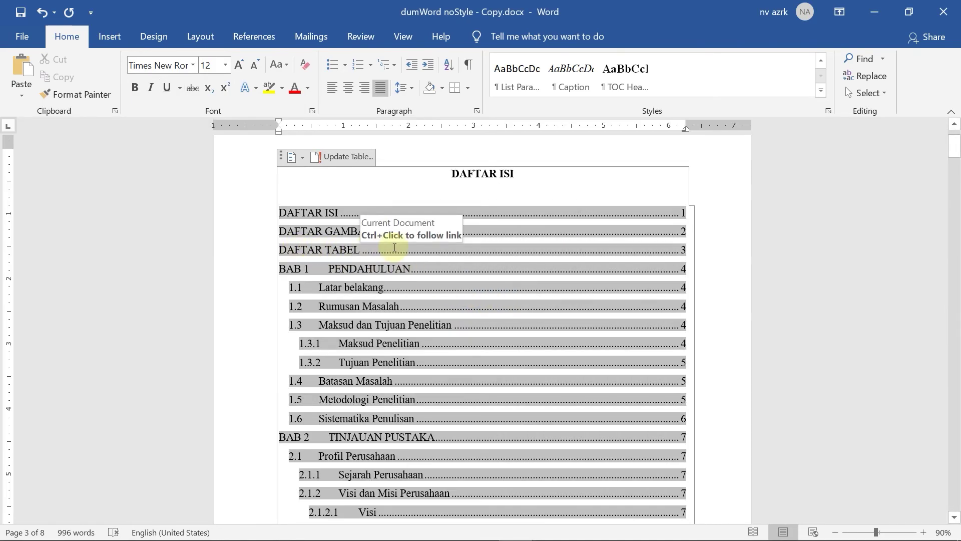
- Examine the rest of DAFTAR ISI, the DAFTAR TABEL page and the field options available for the list of tables
scroll(558, 341, down, 15)
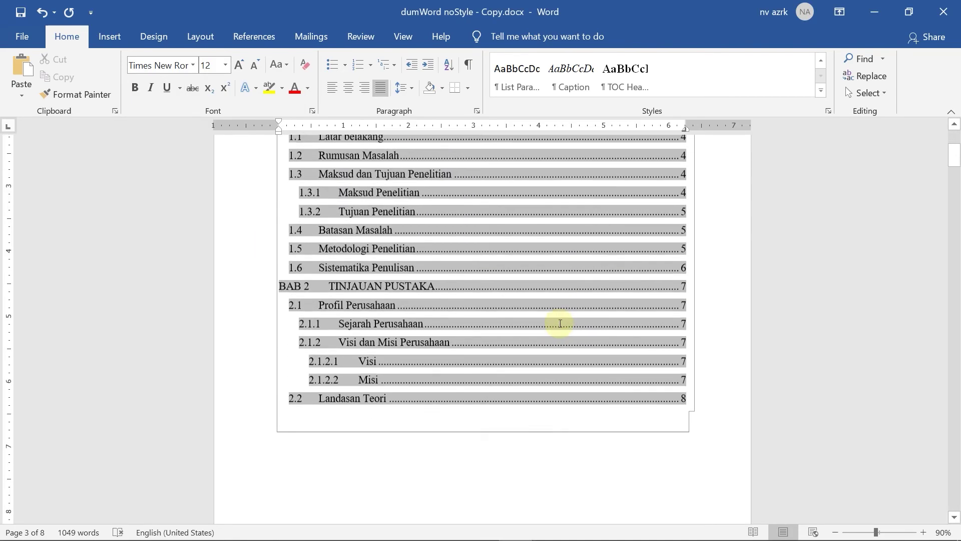
scroll(572, 333, down, 6)
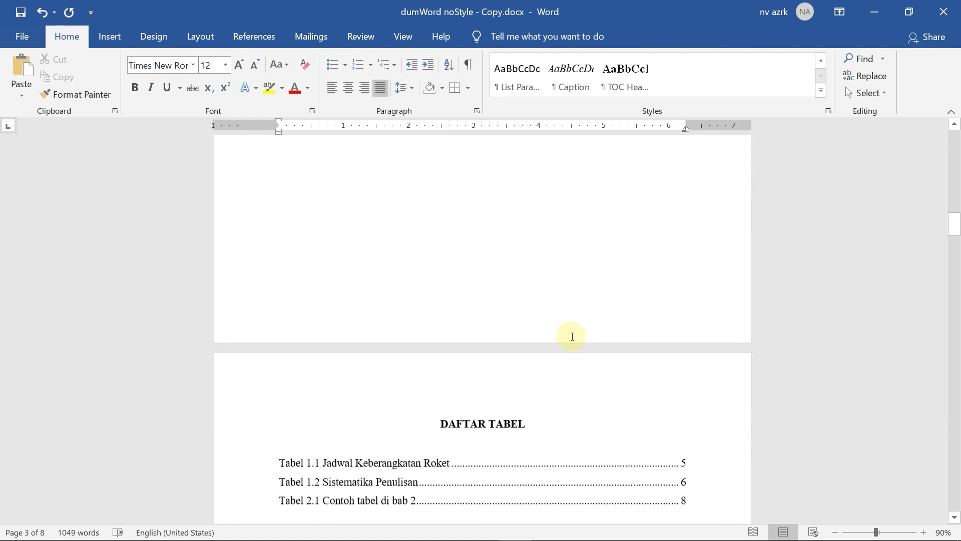
scroll(572, 335, up, 3)
scroll(572, 334, up, 5)
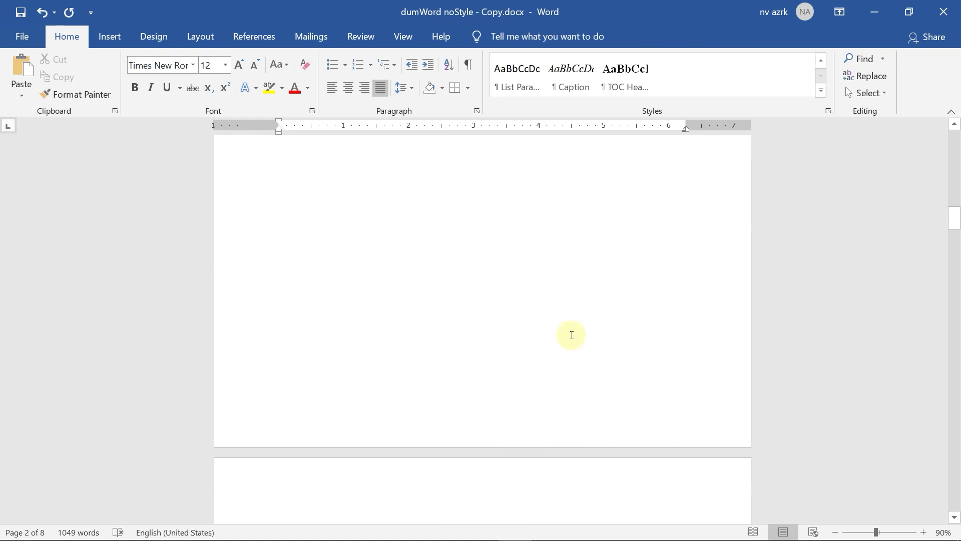
scroll(558, 336, down, 2)
scroll(559, 340, down, 5)
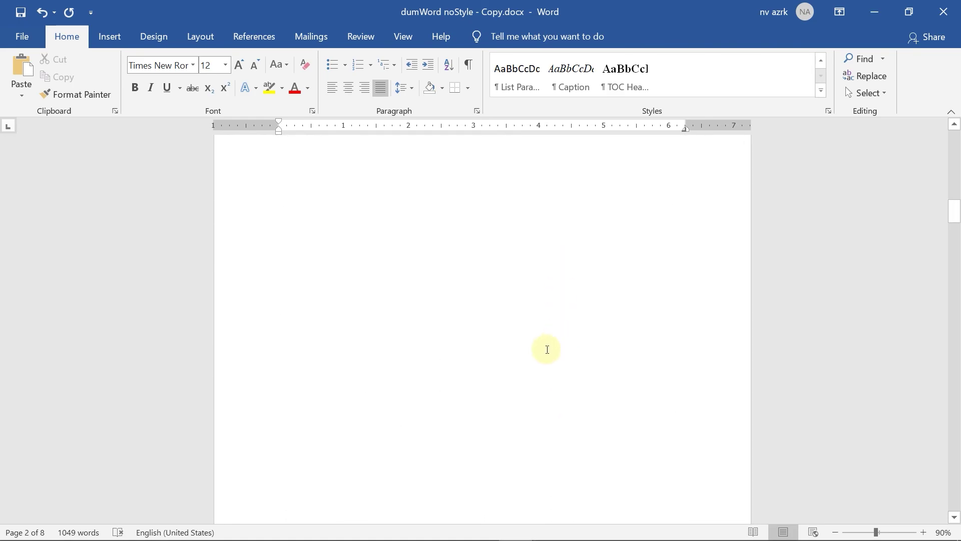
right_click(391, 379)
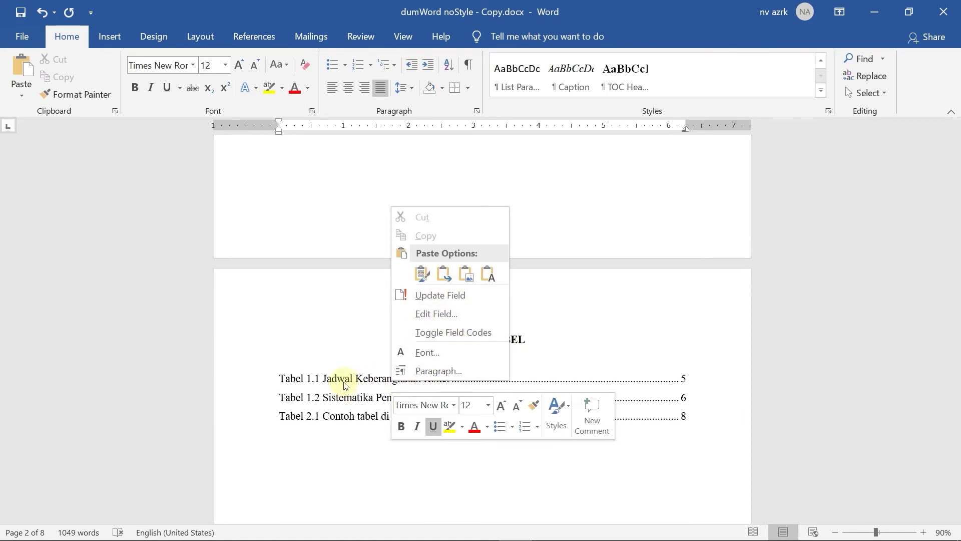
click(325, 379)
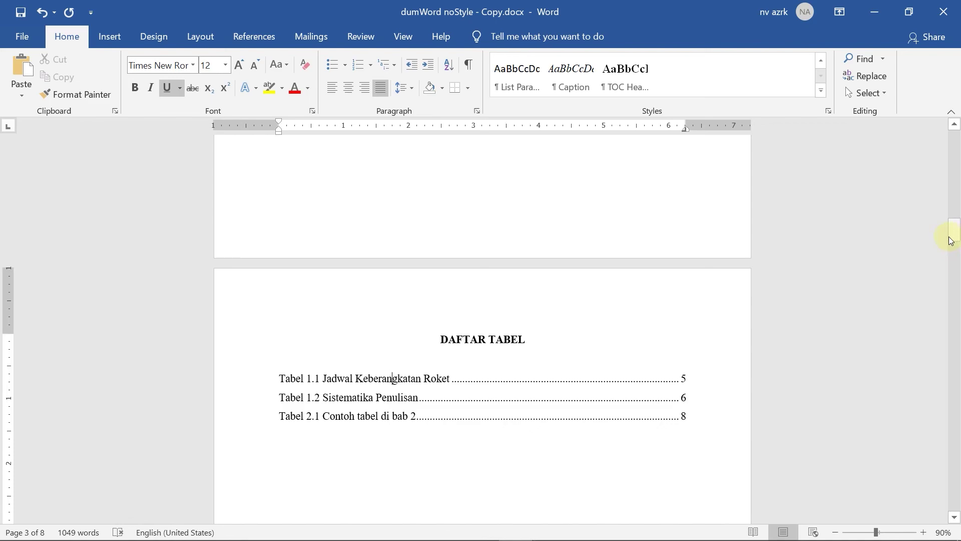